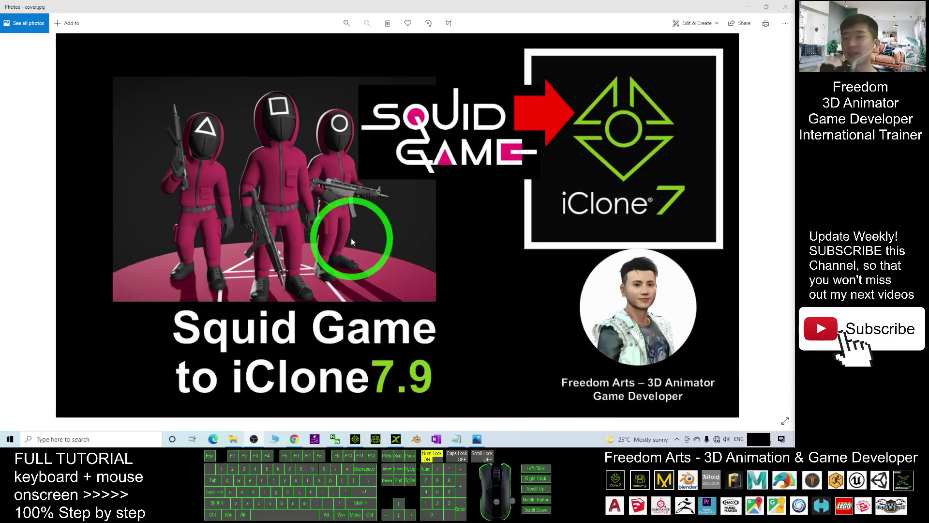
Open the Notes.txt file, select the Sketchfab squid collection link, and switch to the collection page in Chrome
{"action": "left_click_drag", "start_coordinate": [199, 221], "coordinate": [612, 274]}
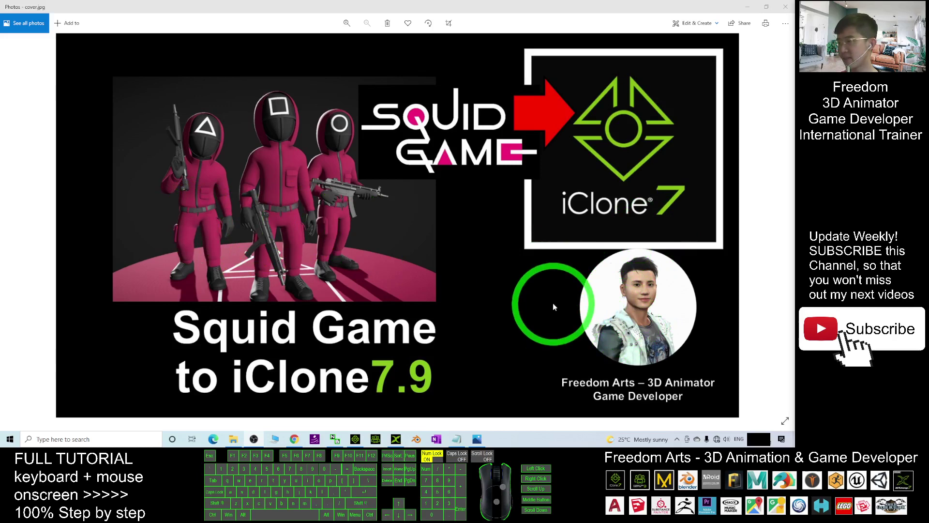
{"action": "left_click", "coordinate": [458, 439]}
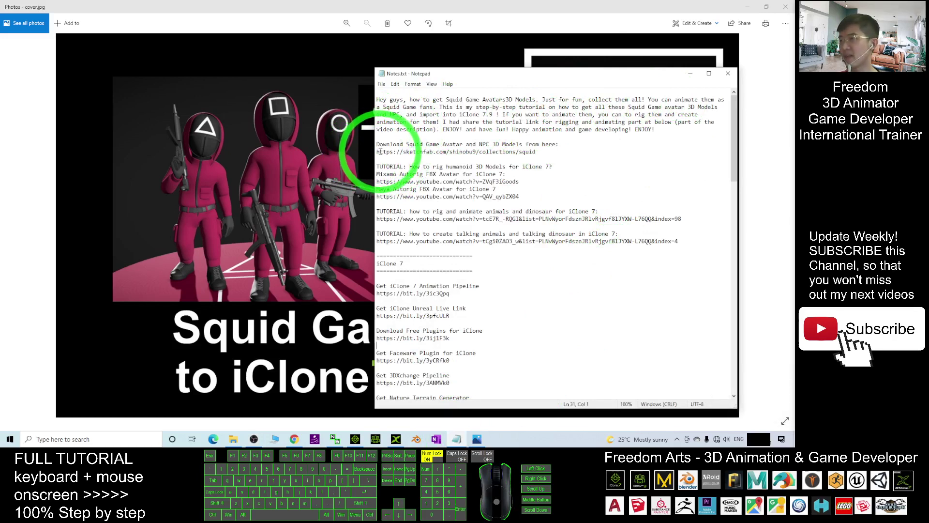
{"action": "mouse_move", "coordinate": [382, 151]}
{"action": "left_mouse_down"}
{"action": "mouse_move", "coordinate": [547, 153]}
{"action": "mouse_move", "coordinate": [380, 153]}
{"action": "left_mouse_up"}
{"action": "left_click", "coordinate": [474, 153]}
{"action": "left_click", "coordinate": [294, 439]}
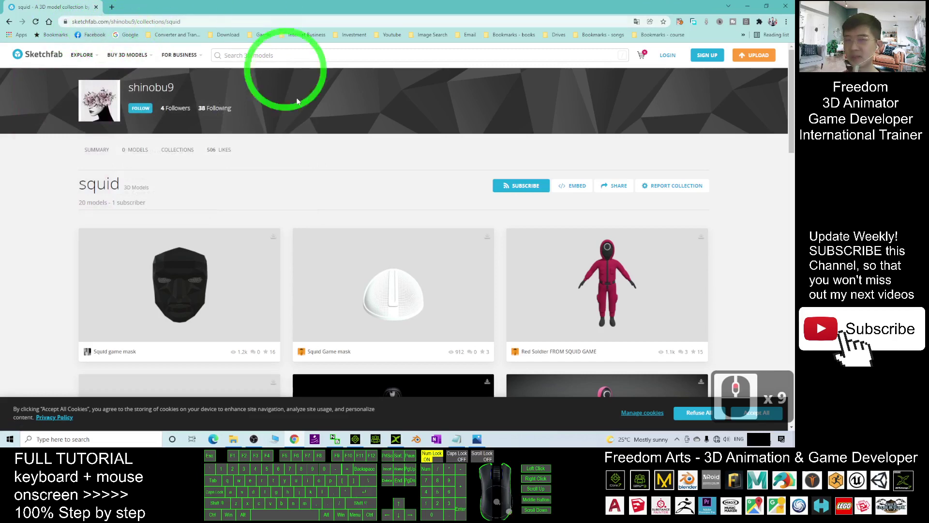
Browse the squid collection, open the Squid Game Soldier model in a new tab, and switch to that tab
{"action": "scroll", "coordinate": [475, 139], "scroll_direction": "down", "scroll_amount": 8}
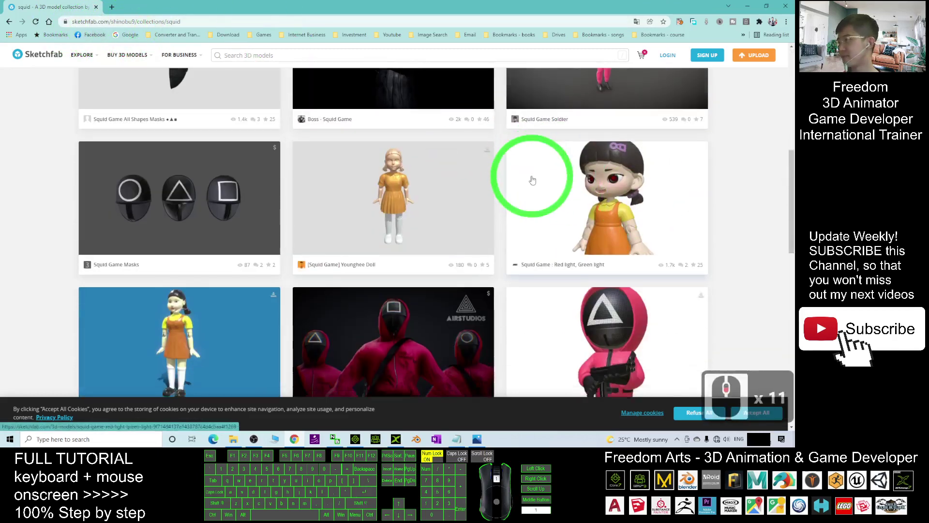
{"action": "scroll", "coordinate": [542, 182], "scroll_direction": "down", "scroll_amount": 4}
{"action": "scroll", "coordinate": [566, 193], "scroll_direction": "up", "scroll_amount": 10}
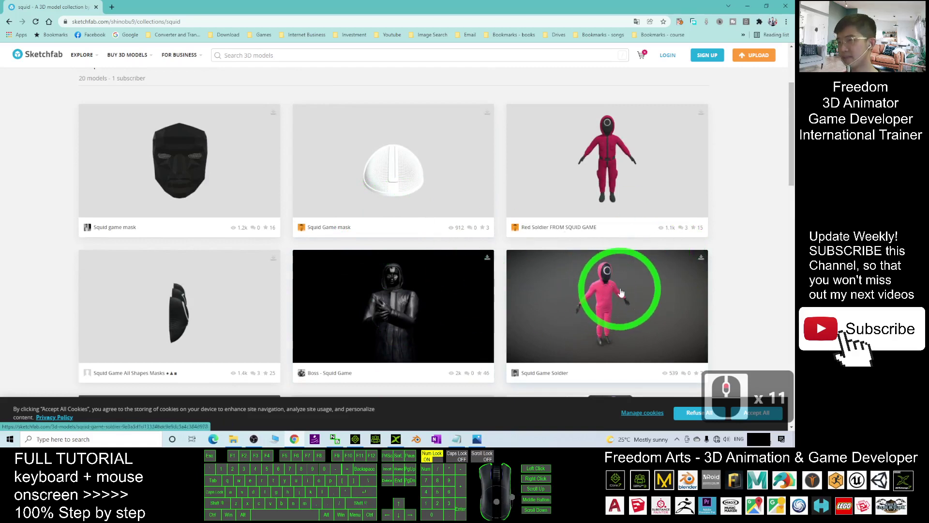
{"action": "right_click", "coordinate": [568, 288]}
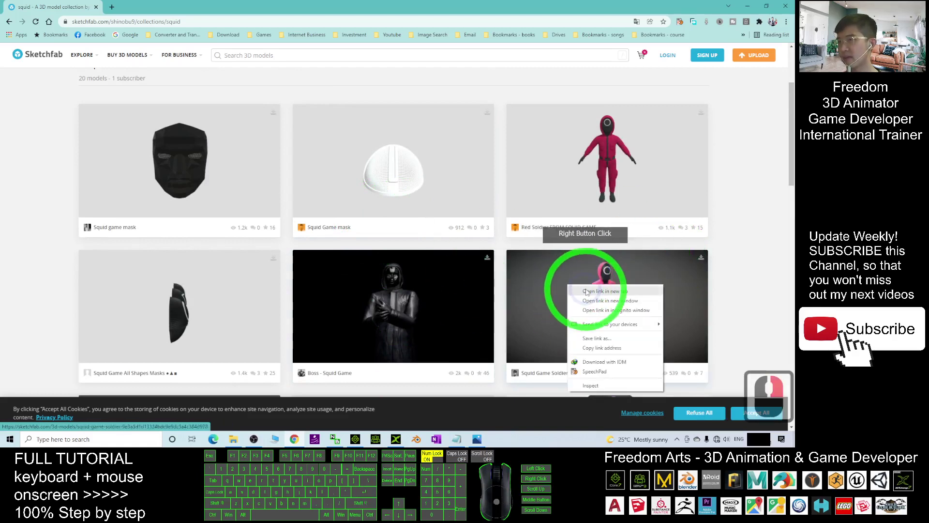
{"action": "left_click", "coordinate": [600, 290]}
{"action": "left_click", "coordinate": [145, 7]}
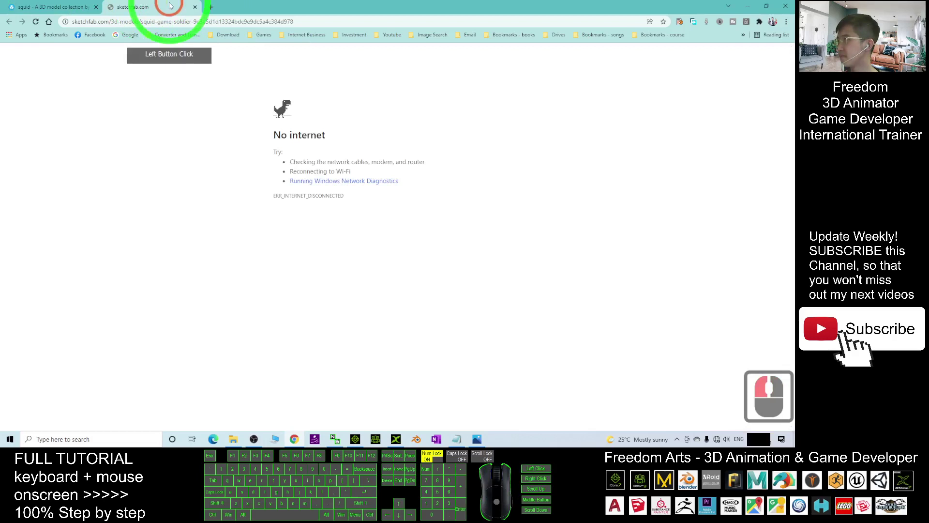
Reconnect the computer to the internet through the saved 2.4 GHz Wi-Fi network
{"action": "left_click", "coordinate": [711, 353]}
{"action": "left_click", "coordinate": [717, 439]}
{"action": "left_click", "coordinate": [724, 207]}
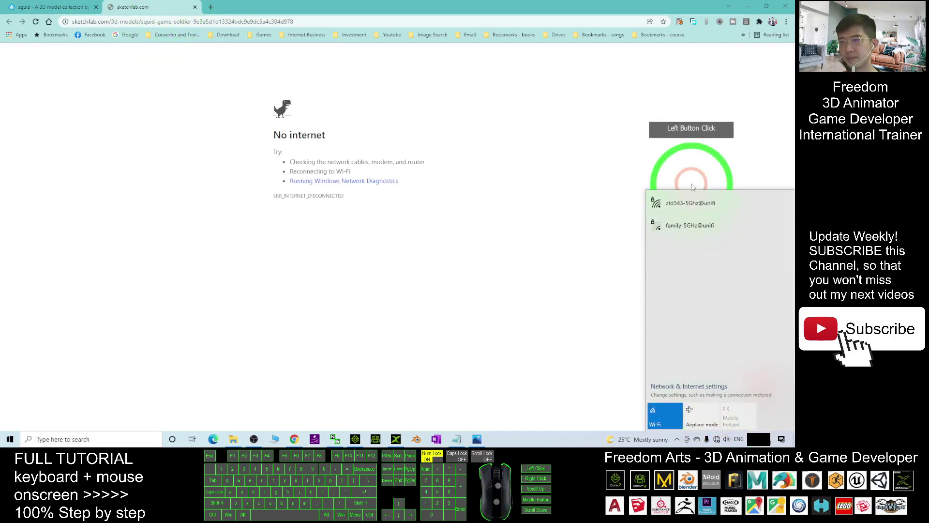
{"action": "left_click", "coordinate": [756, 241]}
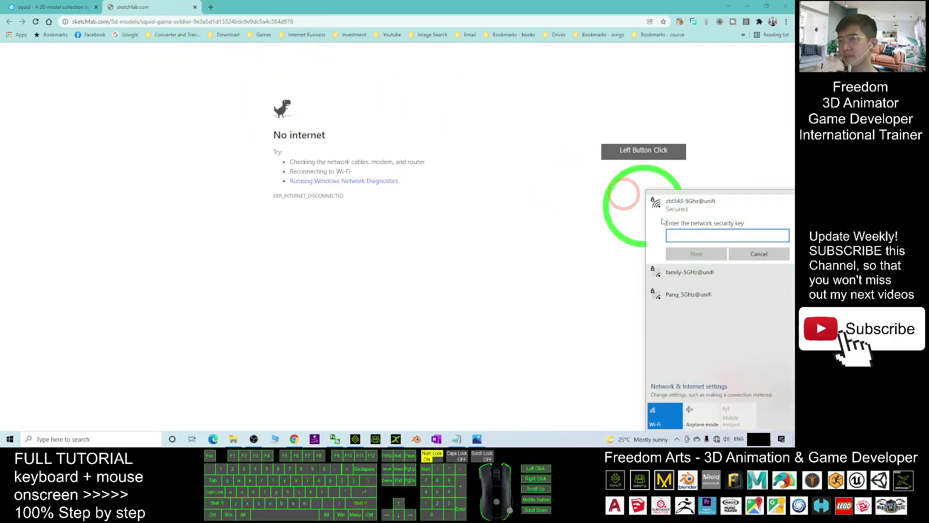
{"action": "left_click", "coordinate": [758, 254]}
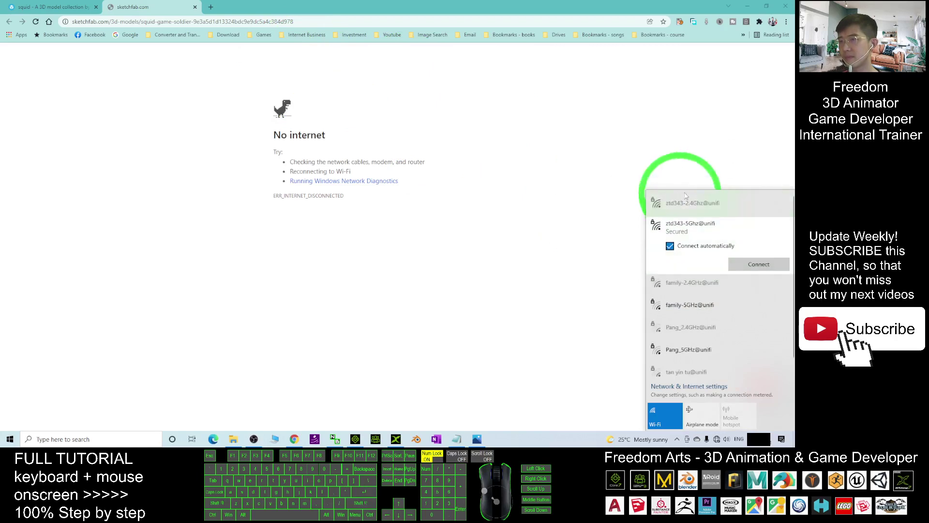
{"action": "double_click", "coordinate": [722, 205]}
Reload the Squid Game Soldier model page in the browser
{"action": "left_click", "coordinate": [270, 8]}
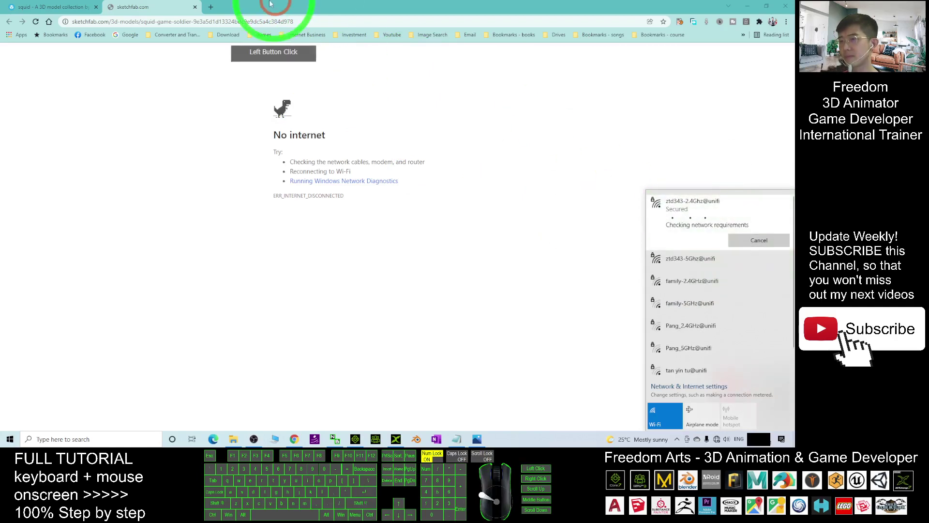
{"action": "left_click", "coordinate": [332, 18]}
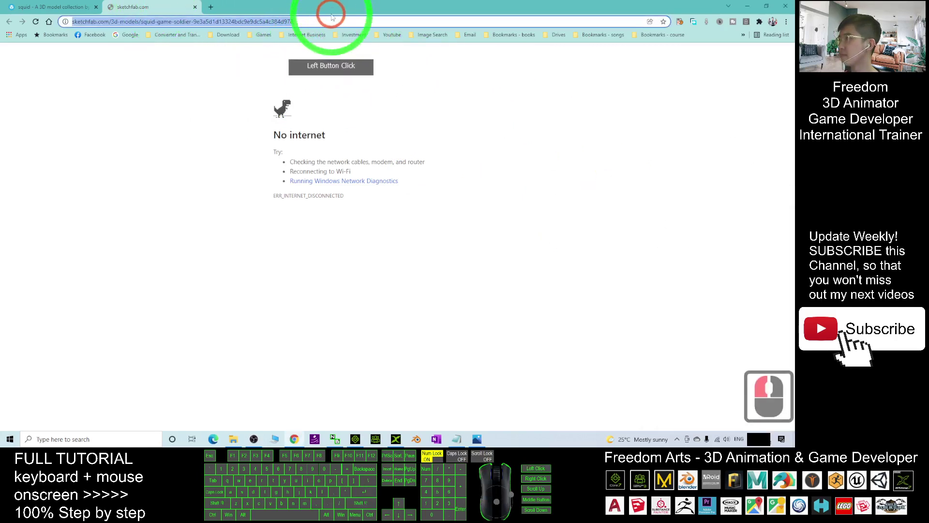
{"action": "key", "text": "Return"}
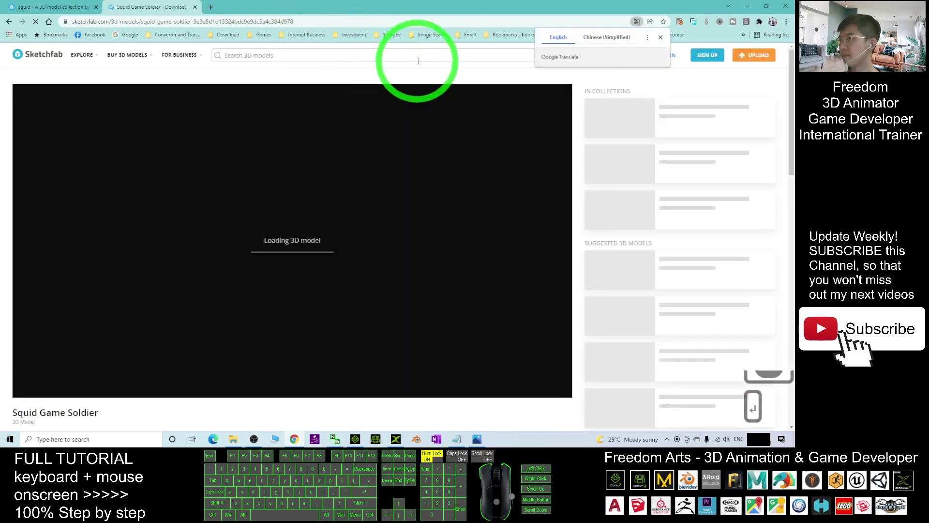
Look over the Squid Game Soldier model, request its download, and sign in to Sketchfab with a Google account
{"action": "scroll", "coordinate": [595, 221], "scroll_direction": "down", "scroll_amount": 3}
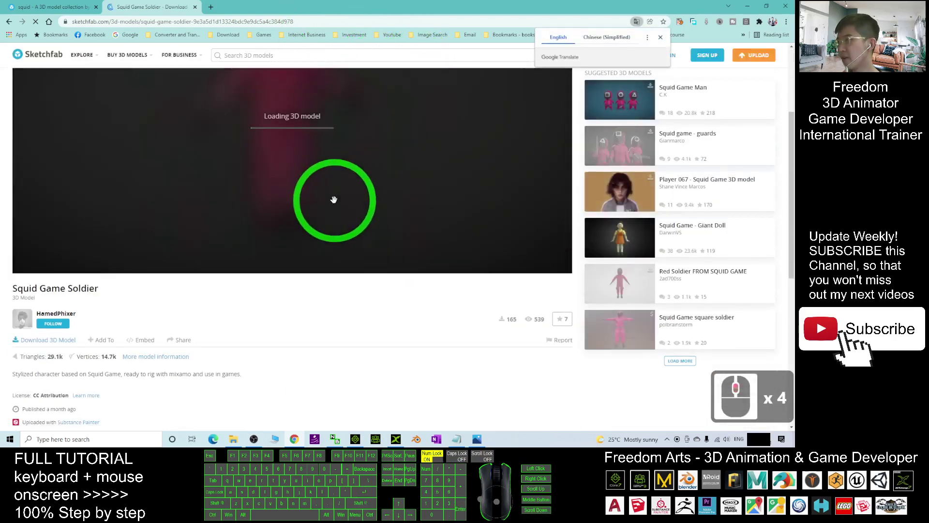
{"action": "scroll", "coordinate": [373, 233], "scroll_direction": "up", "scroll_amount": 4}
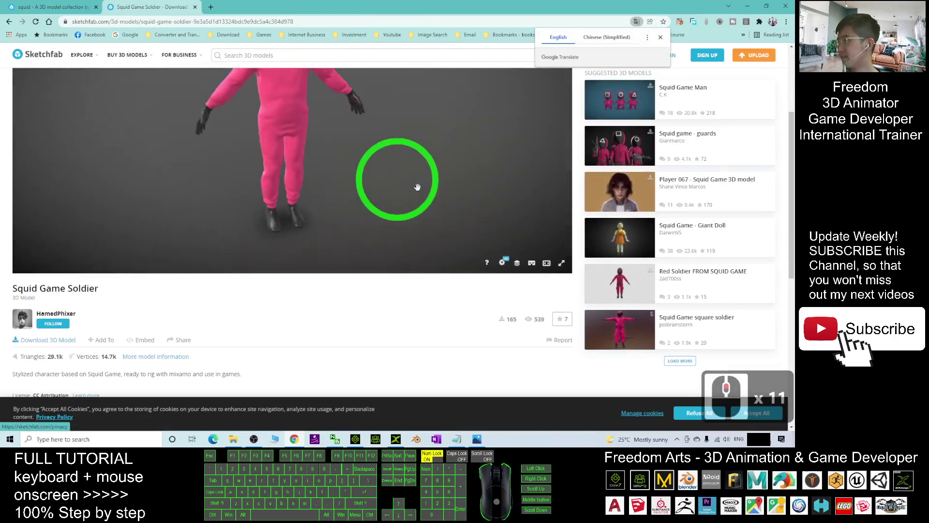
{"action": "scroll", "coordinate": [461, 183], "scroll_direction": "down", "scroll_amount": 6}
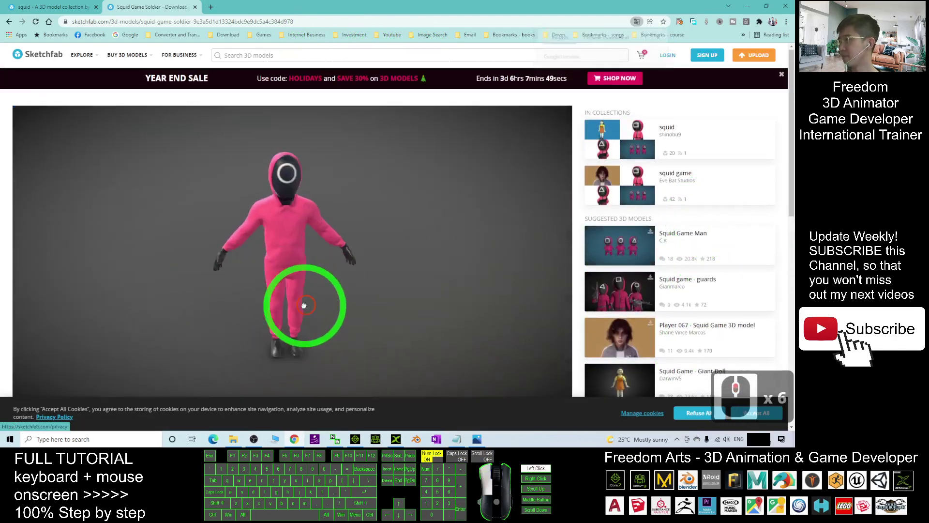
{"action": "left_click_drag", "start_coordinate": [301, 307], "coordinate": [571, 292]}
{"action": "scroll", "coordinate": [751, 300], "scroll_direction": "down", "scroll_amount": 4}
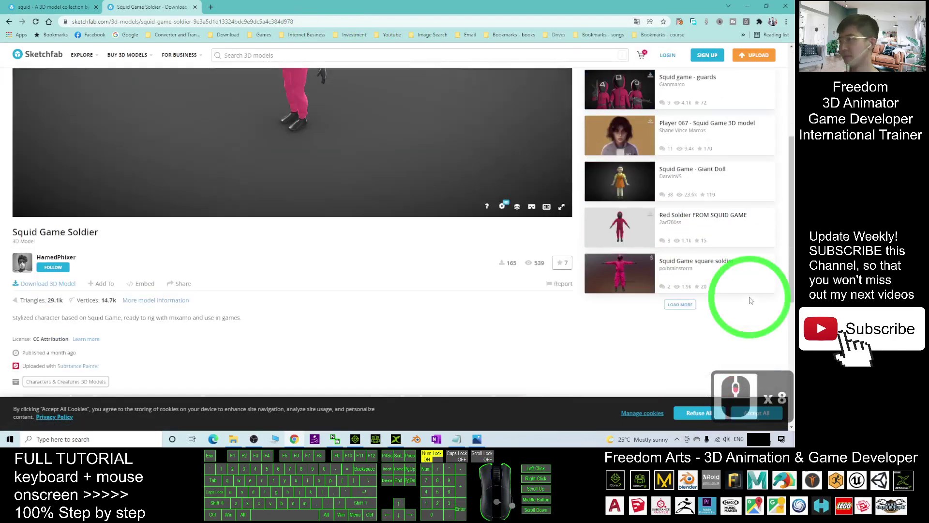
{"action": "left_click", "coordinate": [38, 284]}
{"action": "left_click", "coordinate": [474, 193]}
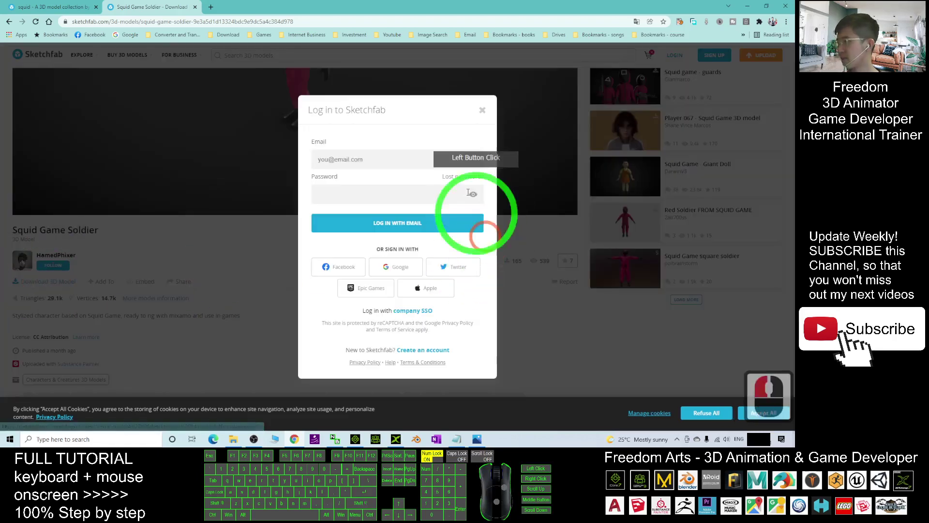
{"action": "left_click", "coordinate": [339, 114]}
{"action": "left_click", "coordinate": [348, 158]}
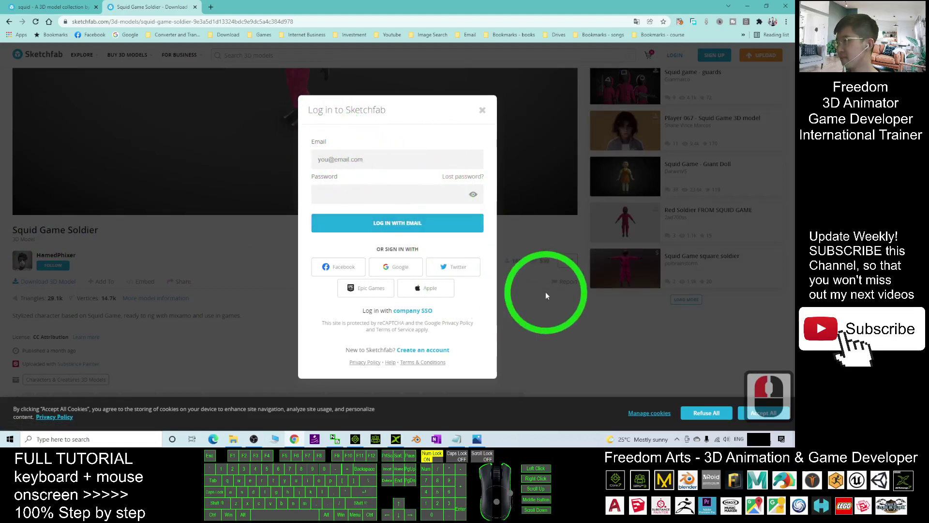
{"action": "left_click", "coordinate": [406, 269]}
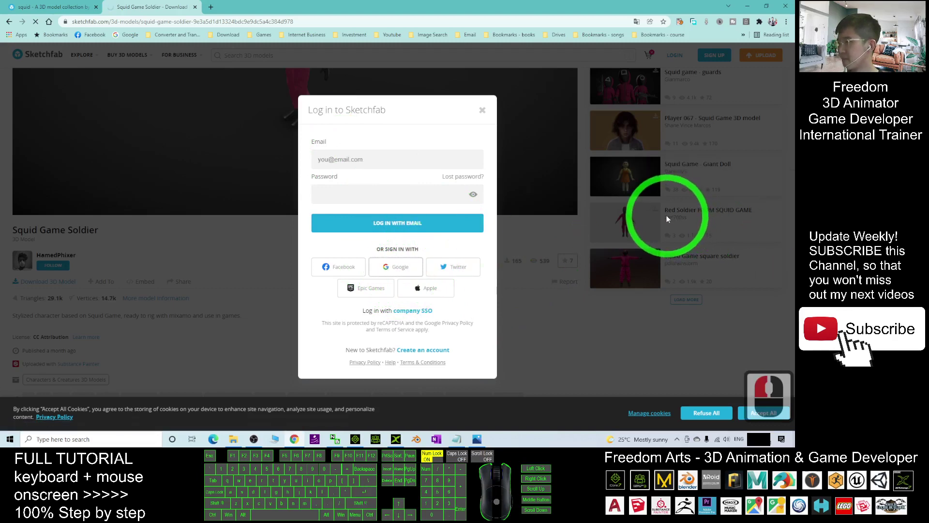
{"action": "left_click", "coordinate": [386, 285]}
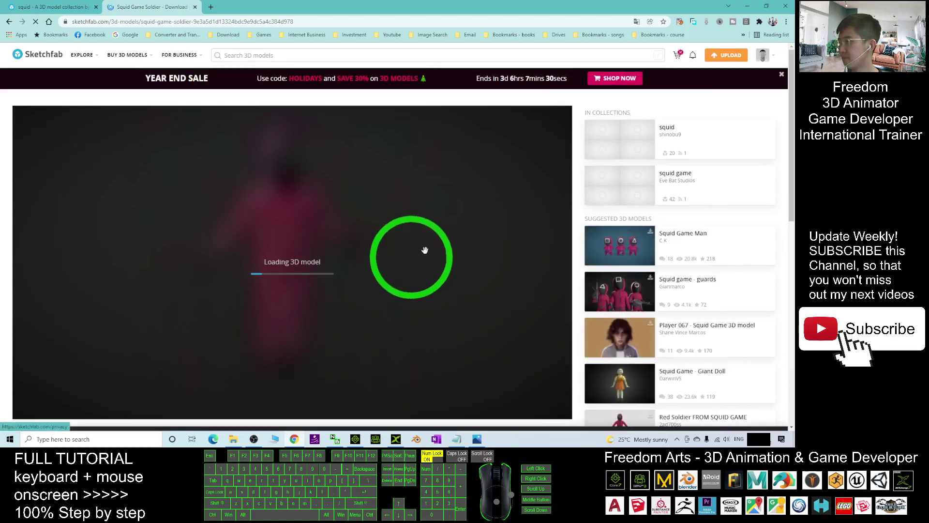
Download the Squid Game Soldier model in its original dae format as squid-game-soldier.zip and minimize the download progress window
{"action": "scroll", "coordinate": [697, 237], "scroll_direction": "down", "scroll_amount": 4}
{"action": "left_click", "coordinate": [48, 320]}
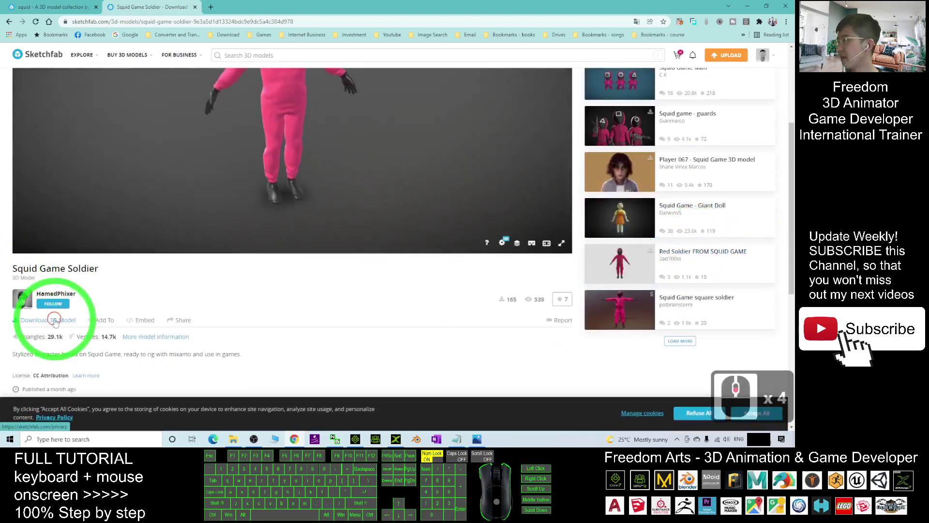
{"action": "left_click", "coordinate": [719, 222]}
{"action": "left_click", "coordinate": [356, 140]}
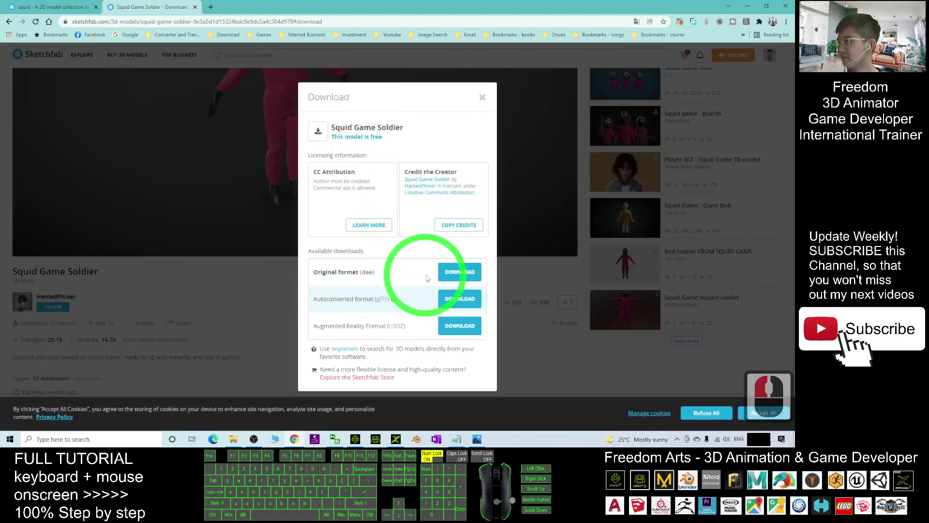
{"action": "scroll", "coordinate": [419, 332], "scroll_direction": "down", "scroll_amount": 4}
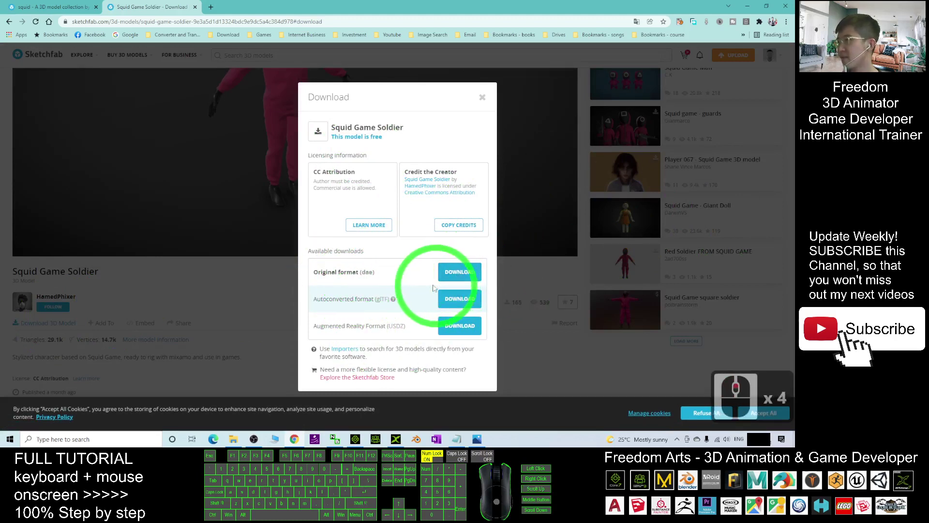
{"action": "left_click", "coordinate": [458, 274]}
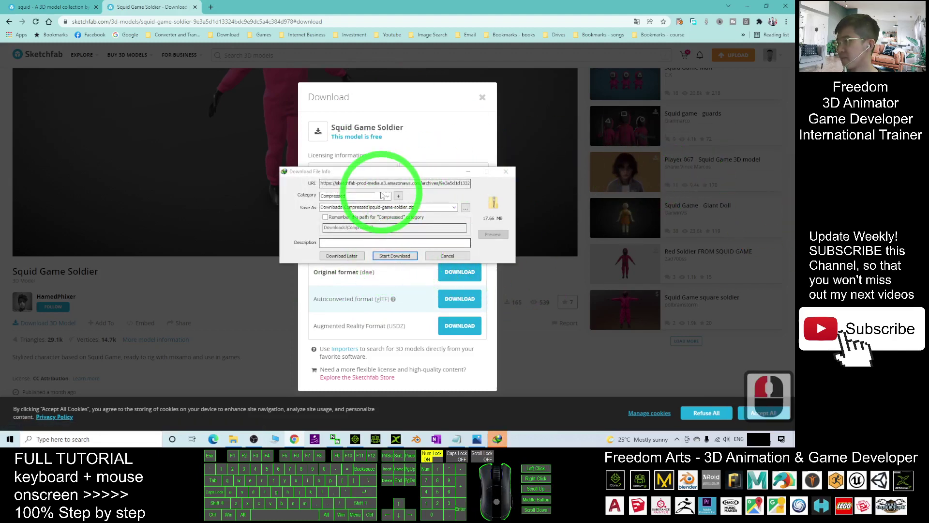
{"action": "left_click", "coordinate": [394, 256]}
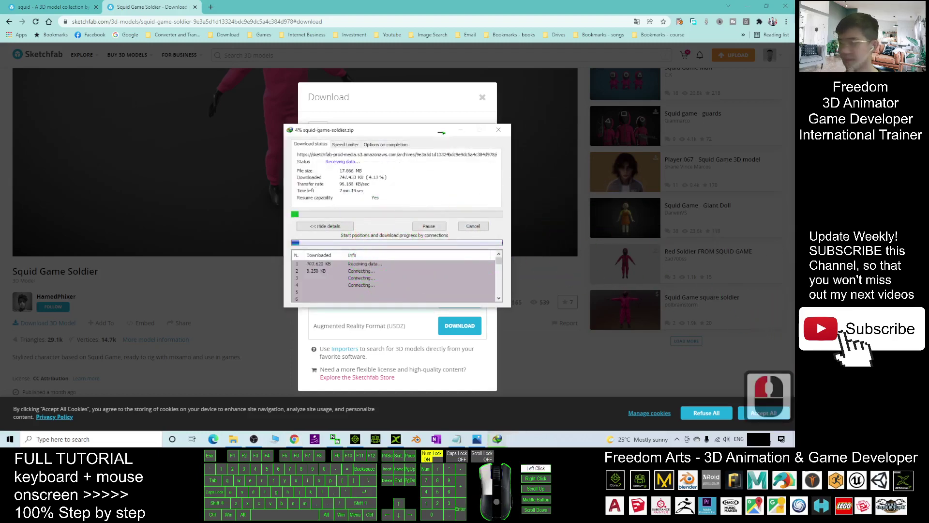
{"action": "left_click", "coordinate": [461, 130]}
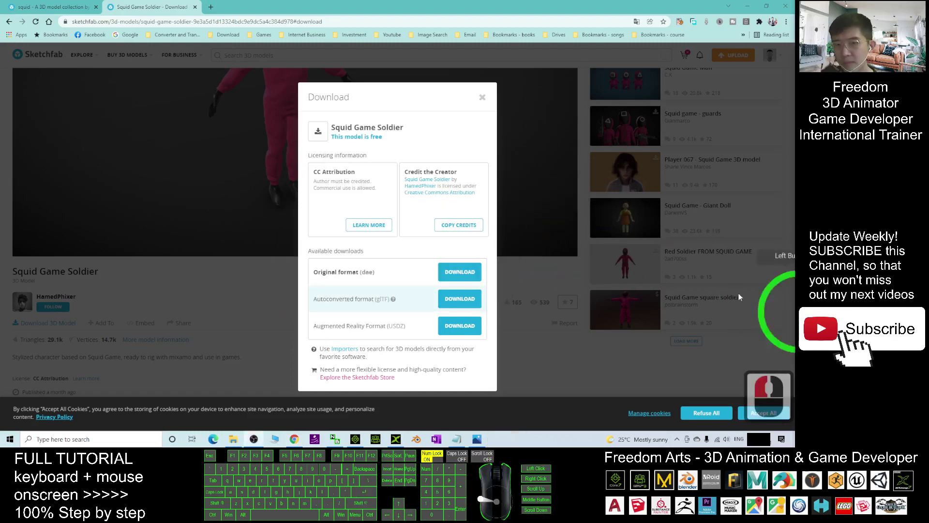
Minimize all open windows to reach the desktop and paste the squid-game-soldier zip file there
{"action": "left_click", "coordinate": [748, 7]}
{"action": "left_click", "coordinate": [696, 71]}
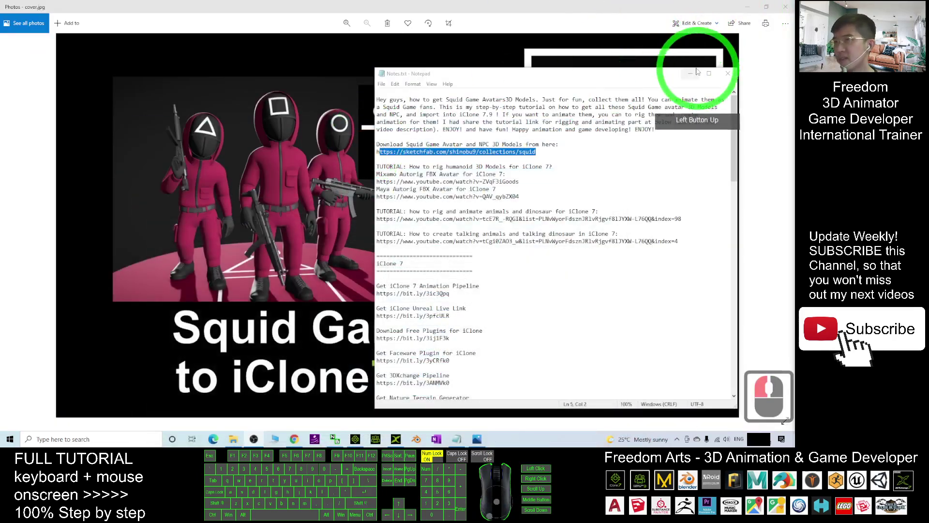
{"action": "left_click", "coordinate": [750, 5]}
{"action": "left_click", "coordinate": [560, 52]}
{"action": "left_click", "coordinate": [764, 8]}
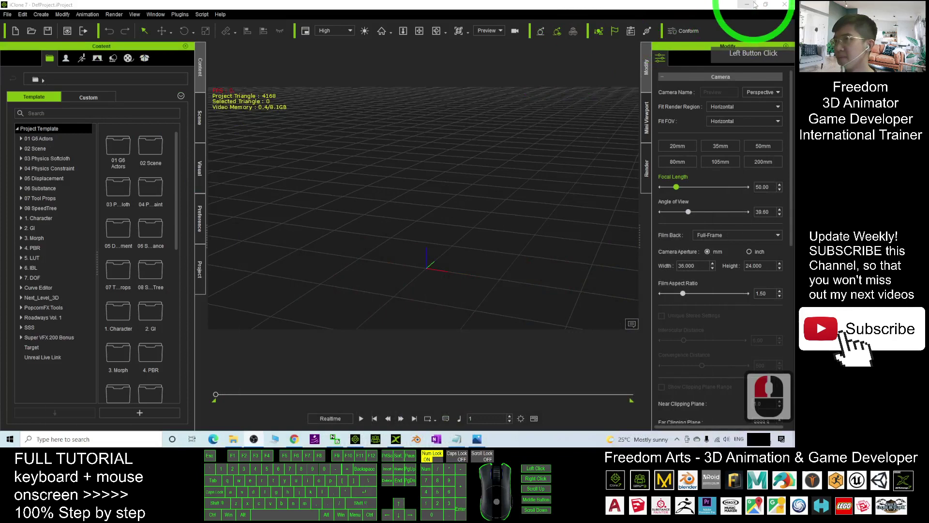
{"action": "left_click", "coordinate": [584, 49]}
{"action": "left_click", "coordinate": [187, 189]}
{"action": "key", "text": "ctrl+v"}
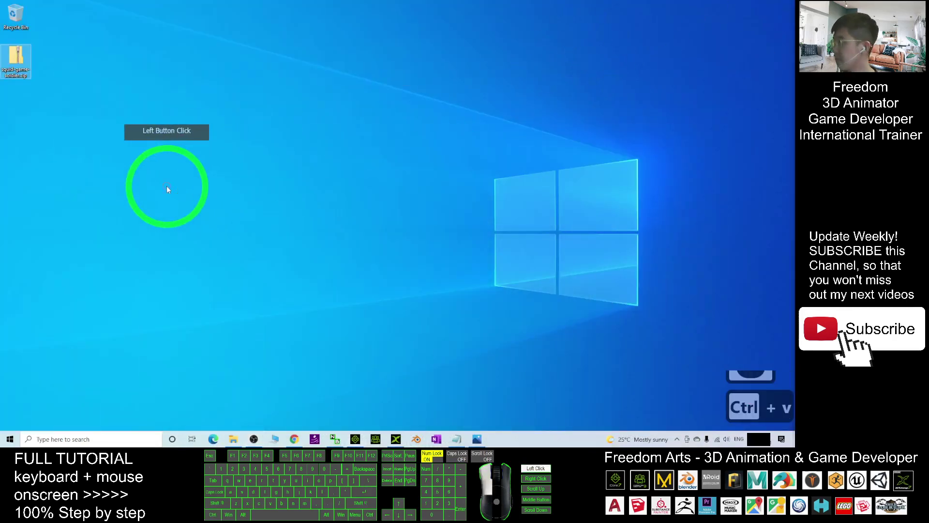
Extract the squid-game-soldier zip to a desktop folder of the same name, close its window, and select the extracted folder
{"action": "left_click", "coordinate": [17, 62]}
{"action": "right_click", "coordinate": [18, 65]}
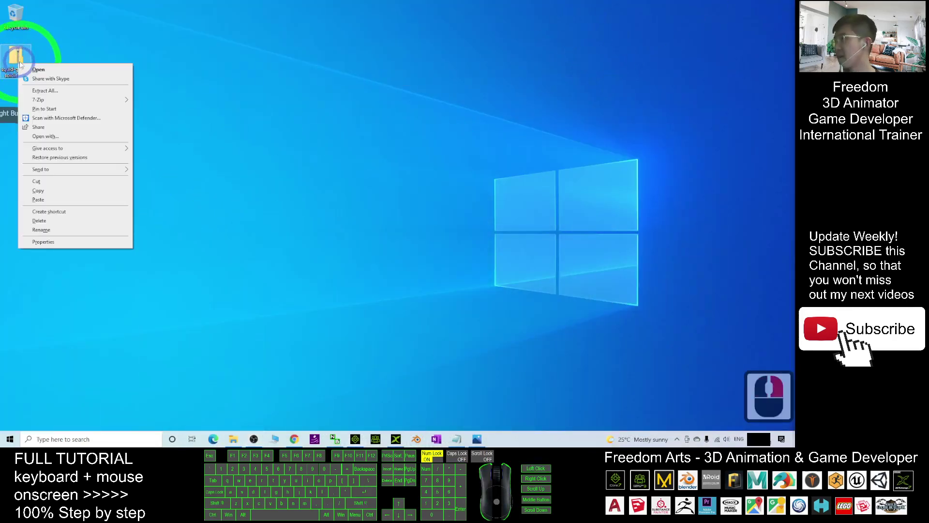
{"action": "left_click", "coordinate": [37, 91]}
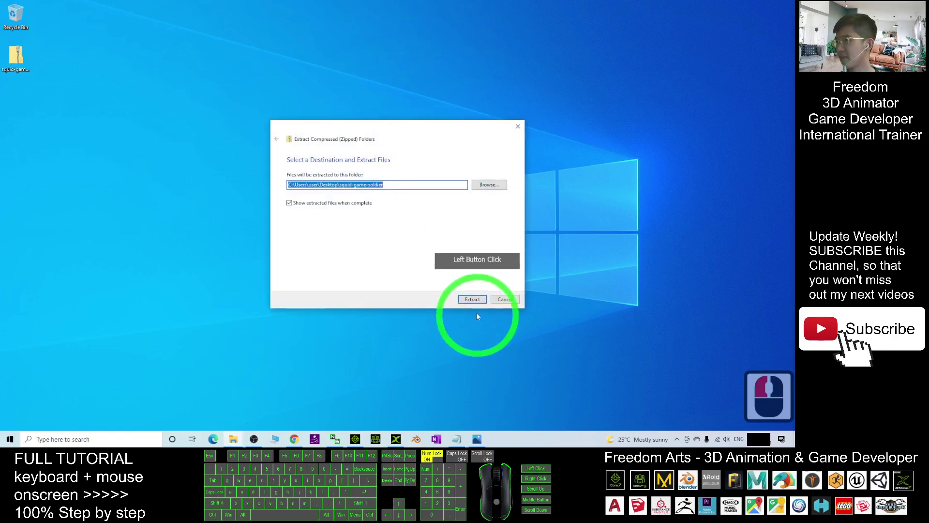
{"action": "left_click", "coordinate": [450, 290]}
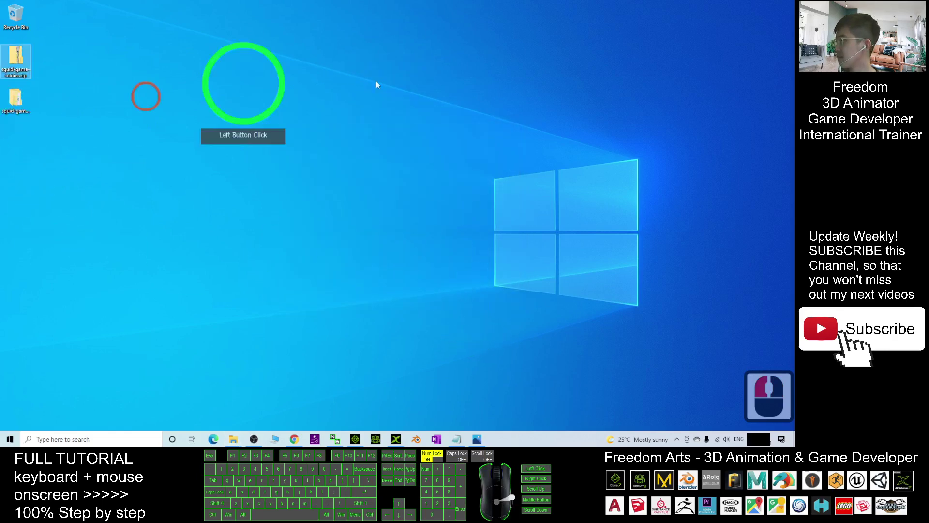
{"action": "left_click", "coordinate": [699, 29]}
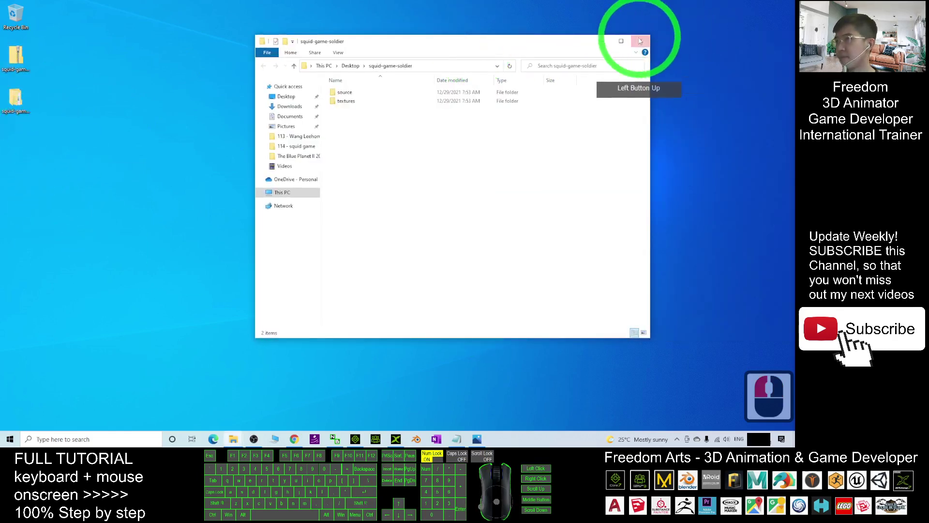
{"action": "left_click", "coordinate": [640, 41]}
{"action": "left_click", "coordinate": [15, 99]}
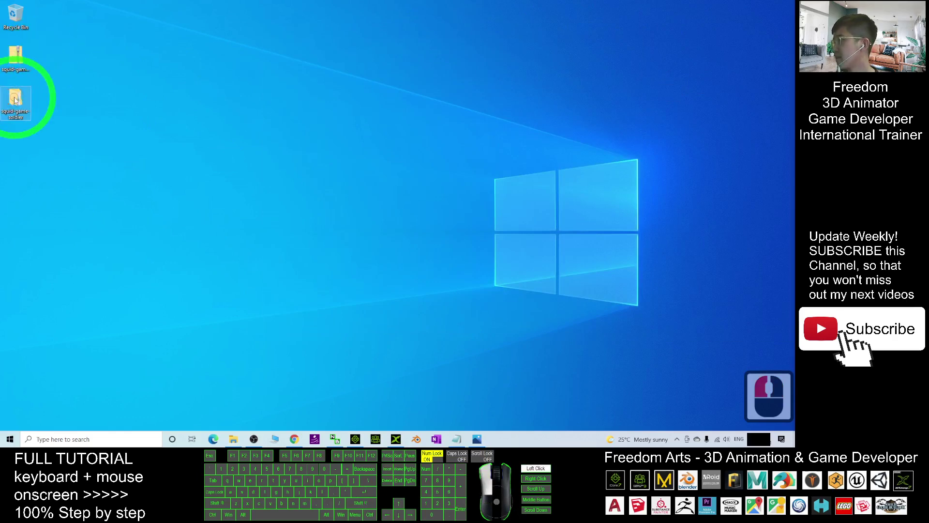
Open the source folder inside squid-game-soldier and extract model.zip to a model folder there
{"action": "double_click", "coordinate": [15, 99]}
{"action": "double_click", "coordinate": [353, 93]}
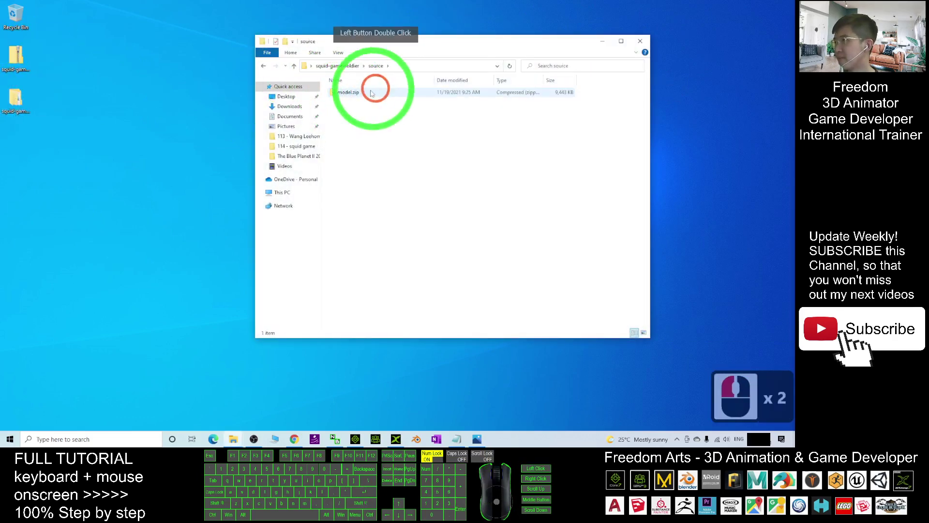
{"action": "right_click", "coordinate": [344, 93]}
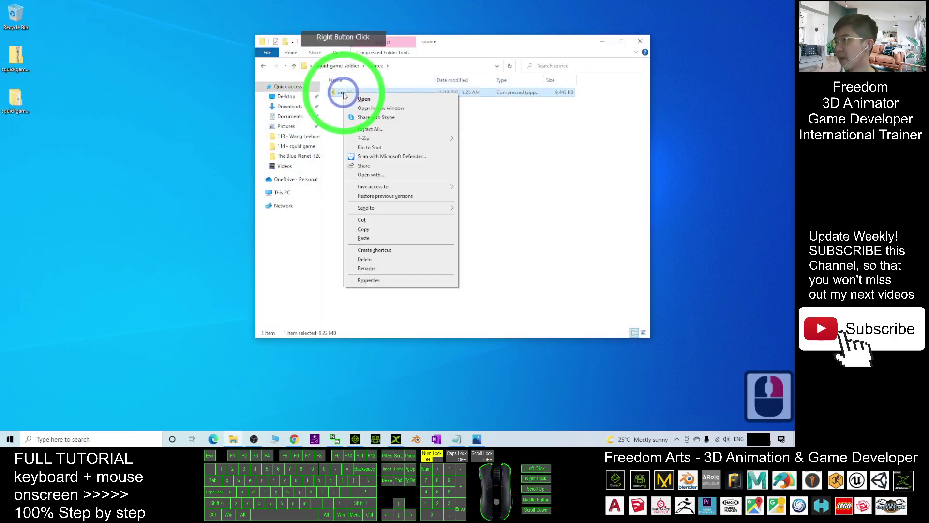
{"action": "left_click", "coordinate": [377, 129]}
{"action": "left_click", "coordinate": [466, 298]}
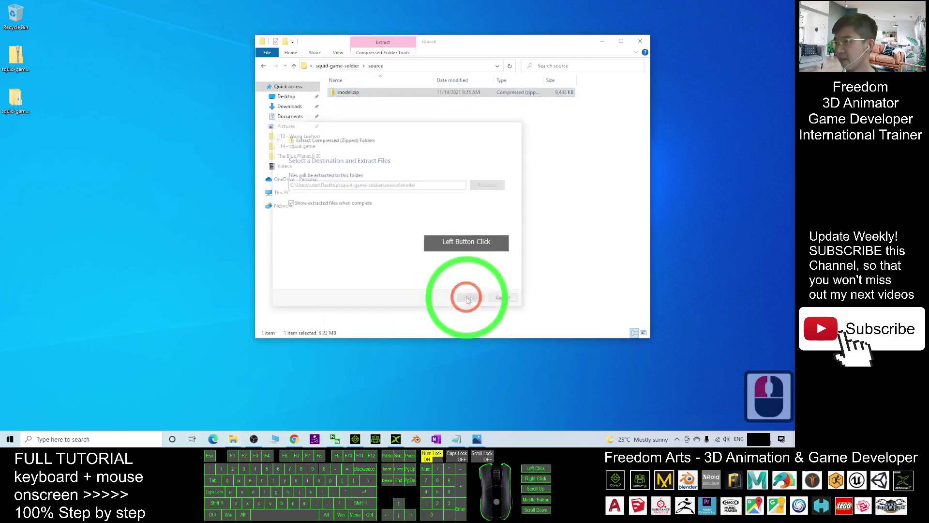
Open the inner model folder, check the images in its textures folder, and select model.dae
{"action": "double_click", "coordinate": [364, 102]}
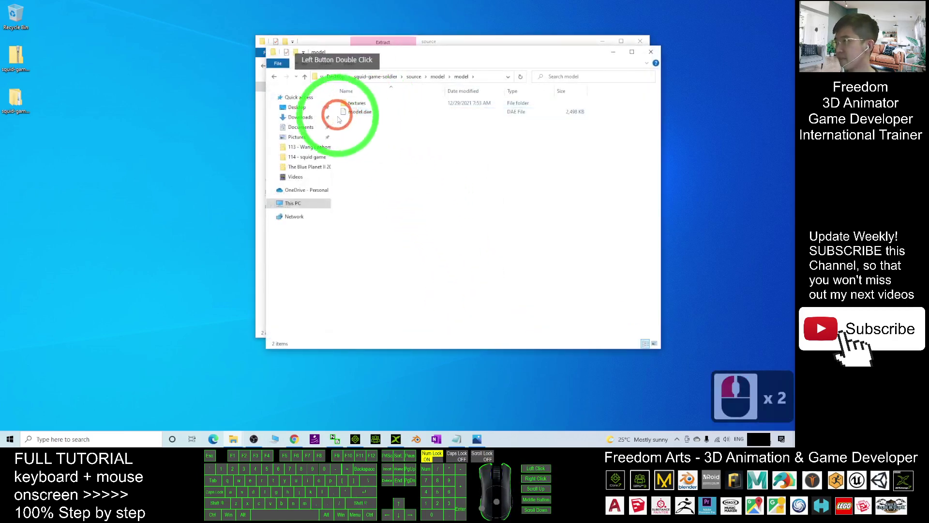
{"action": "double_click", "coordinate": [357, 103]}
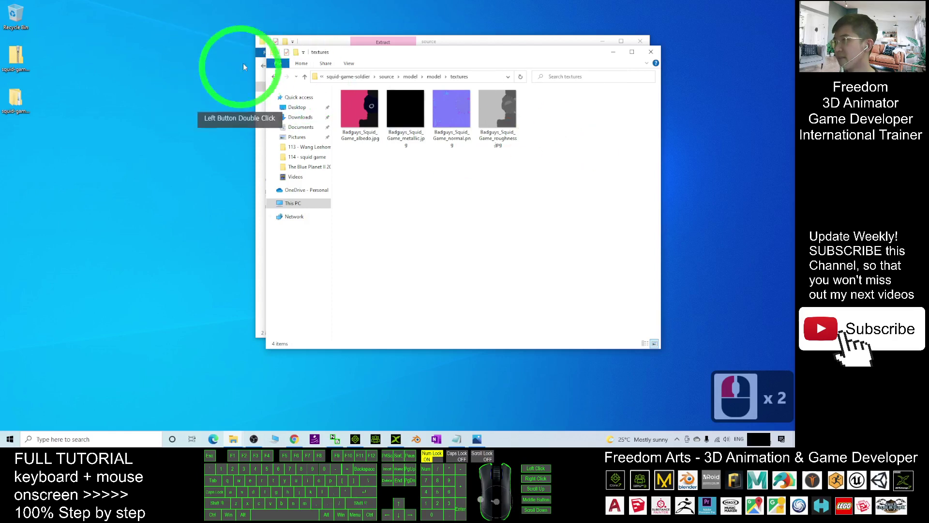
{"action": "left_click", "coordinate": [305, 76]}
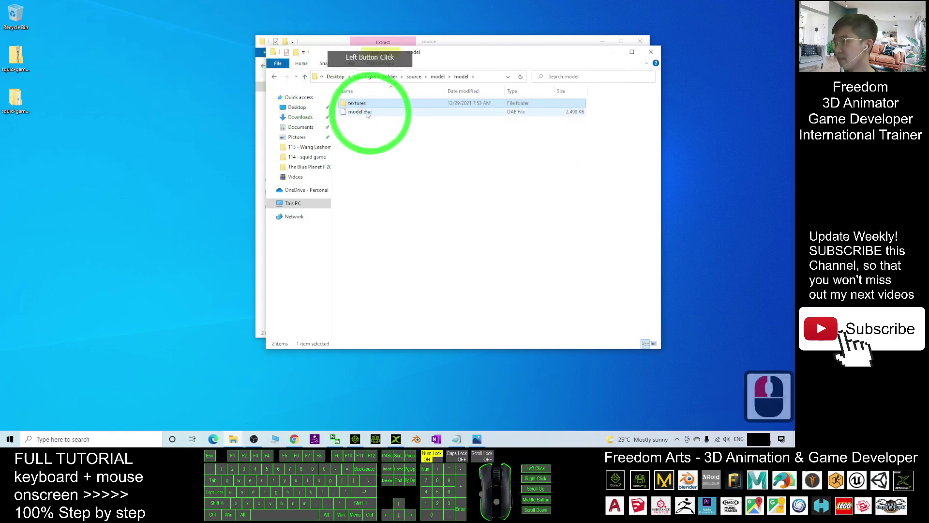
{"action": "left_click", "coordinate": [368, 112]}
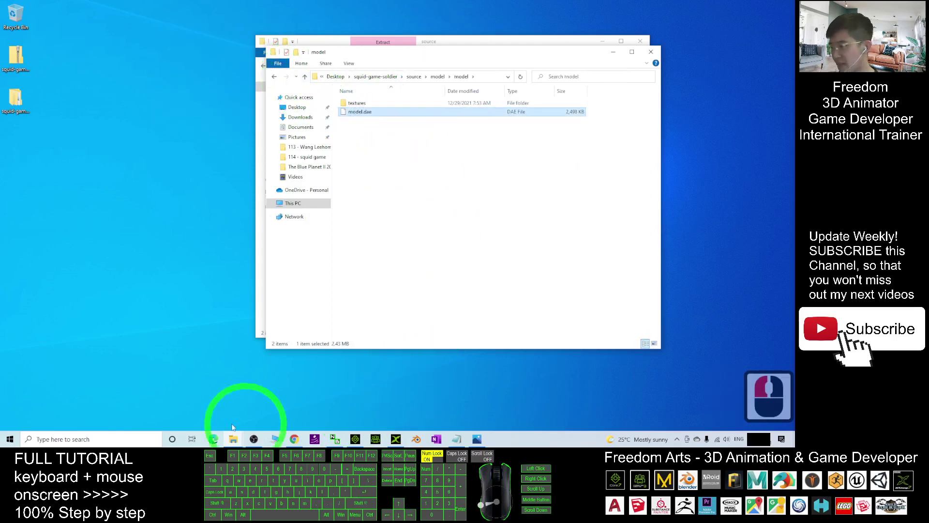
Launch Blender and delete the default camera, cube and light from the scene
{"action": "left_click", "coordinate": [136, 438]}
{"action": "type", "text": "blender"}
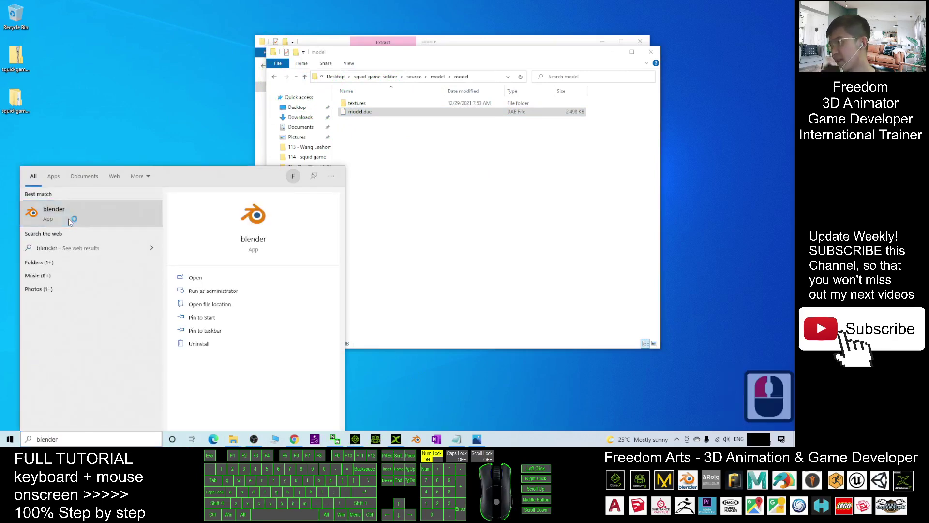
{"action": "left_click", "coordinate": [452, 140]}
{"action": "left_click", "coordinate": [371, 112]}
{"action": "double_click", "coordinate": [370, 112]}
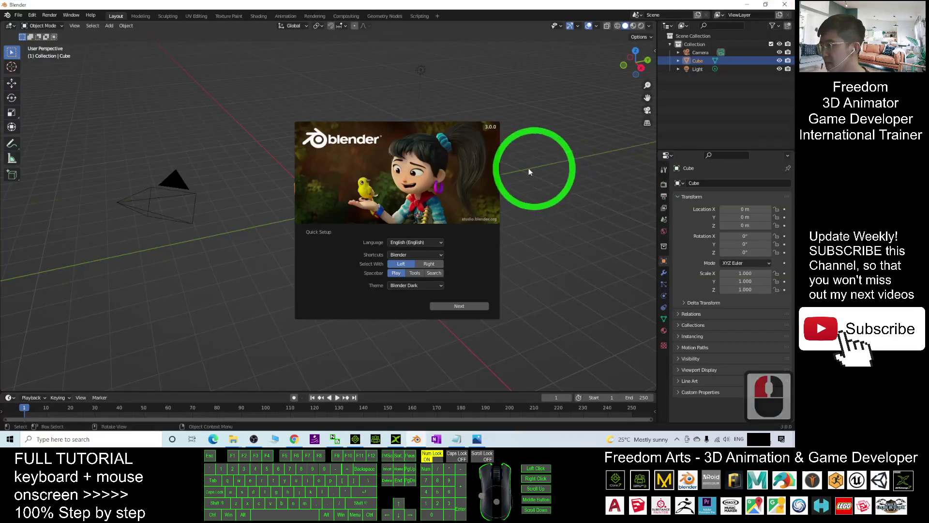
{"action": "left_click", "coordinate": [528, 172]}
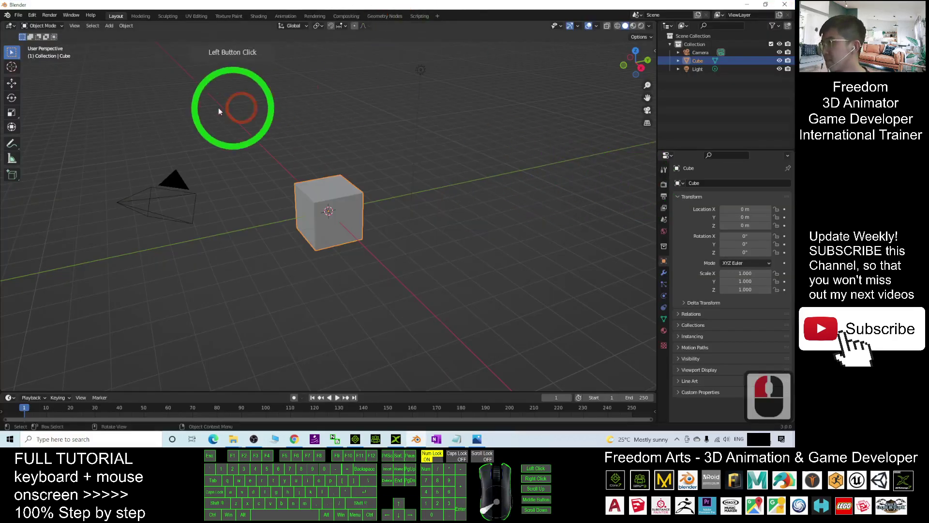
{"action": "left_click_drag", "start_coordinate": [88, 139], "coordinate": [560, 289]}
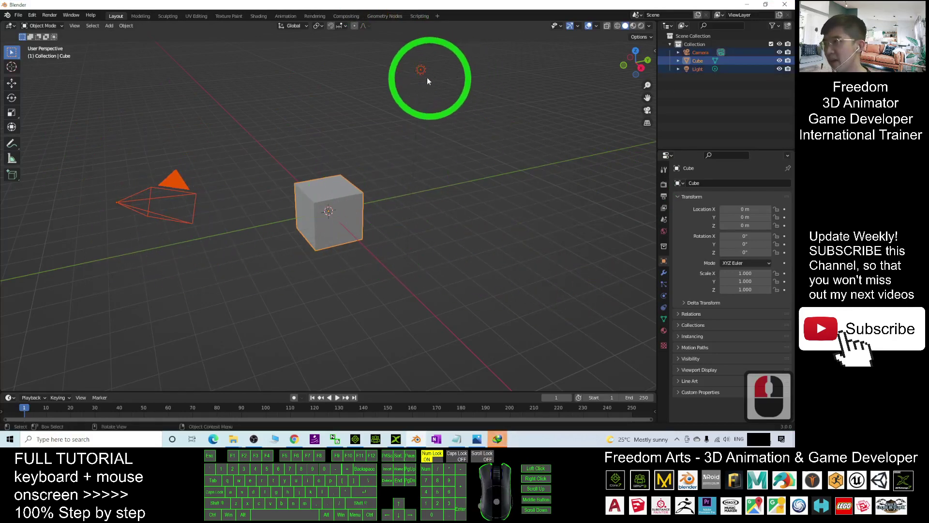
{"action": "key", "text": "Delete"}
Arrange the restored Blender window beside the model folder window, declining the Internet Download Manager registration
{"action": "left_click_drag", "start_coordinate": [186, 4], "coordinate": [563, 103]}
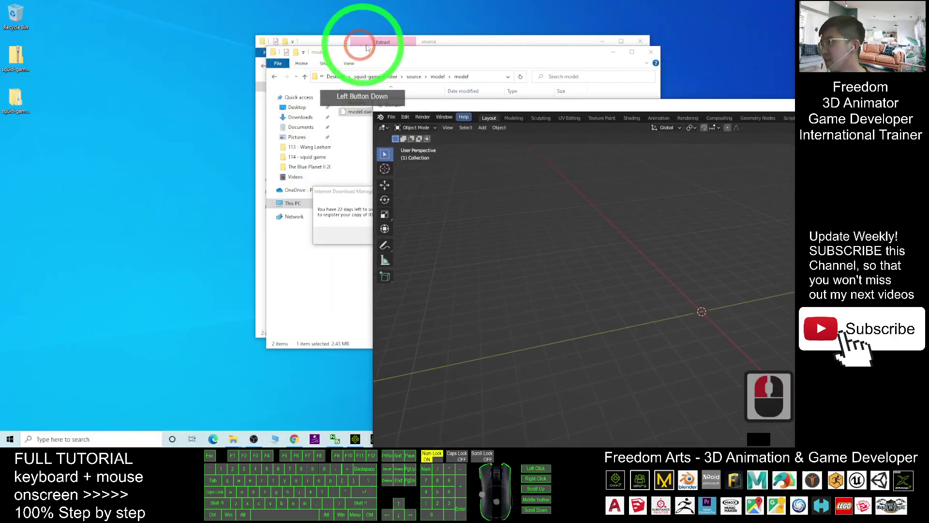
{"action": "left_click", "coordinate": [366, 199]}
{"action": "left_click", "coordinate": [475, 193]}
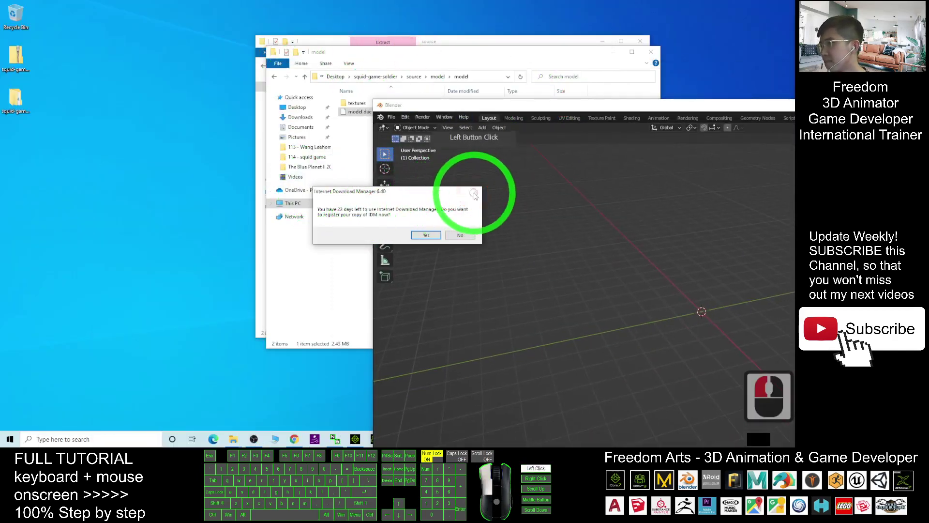
{"action": "left_click", "coordinate": [454, 236]}
{"action": "left_click_drag", "start_coordinate": [350, 52], "coordinate": [183, 78]}
{"action": "left_click", "coordinate": [536, 106]}
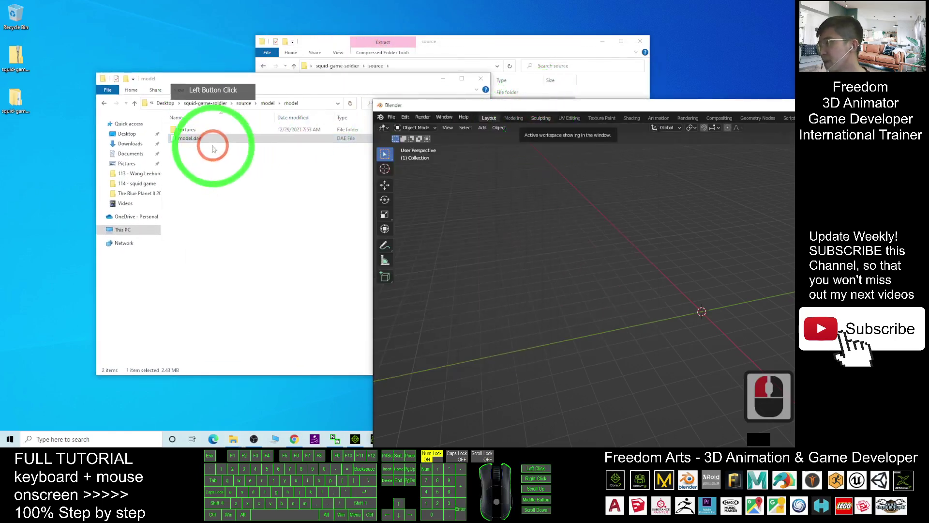
{"action": "left_click", "coordinate": [391, 117]}
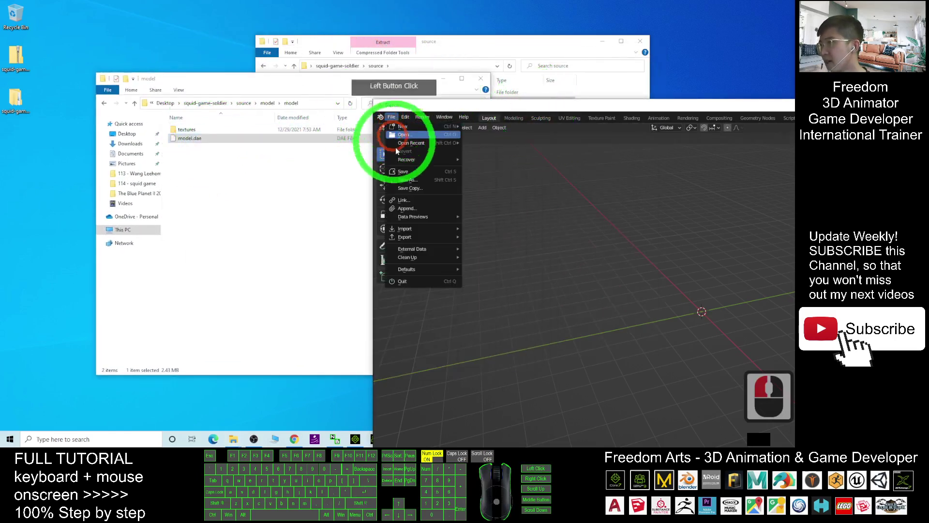
{"action": "left_click", "coordinate": [422, 229]}
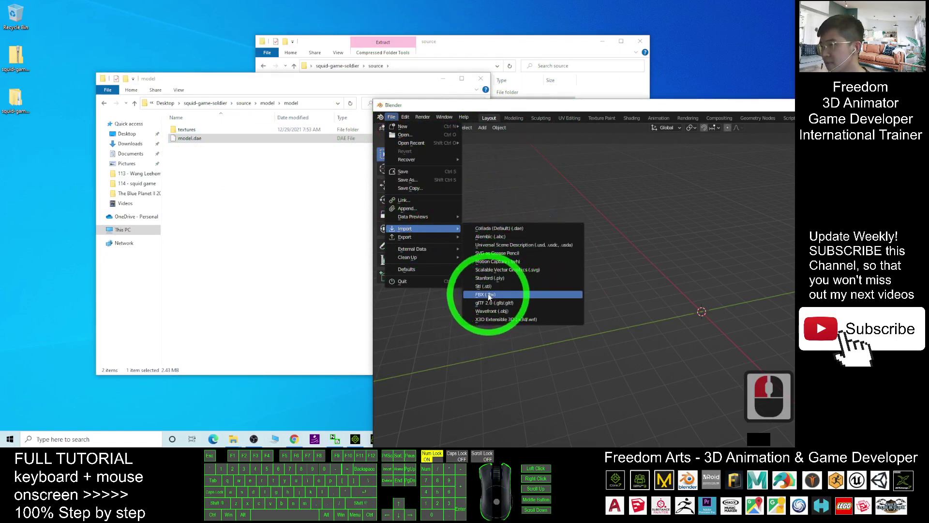
{"action": "left_click", "coordinate": [487, 294]}
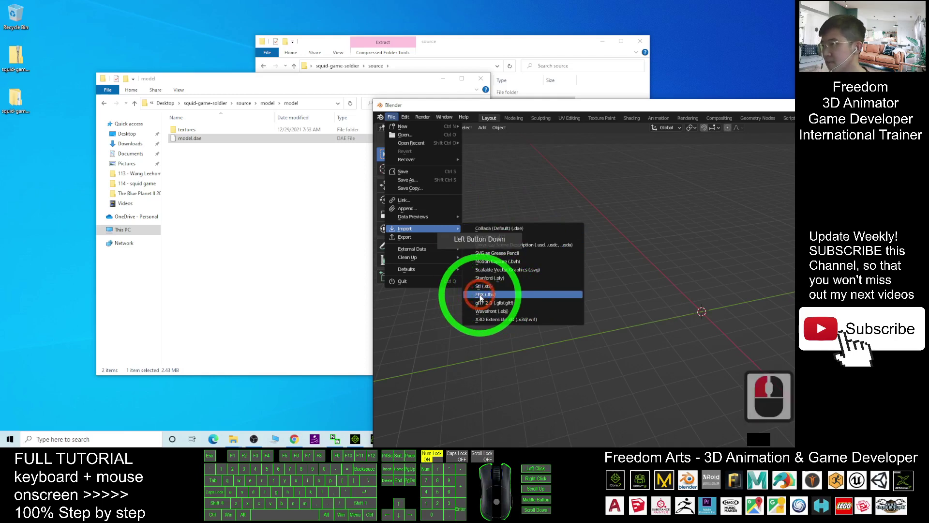
{"action": "left_click", "coordinate": [480, 295]}
{"action": "left_click_drag", "start_coordinate": [566, 180], "coordinate": [529, 145]}
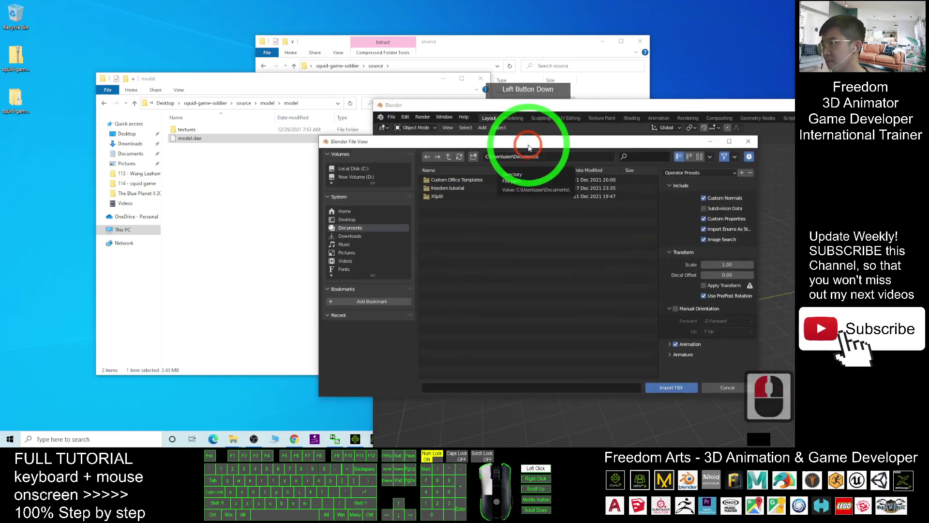
{"action": "left_click", "coordinate": [306, 104]}
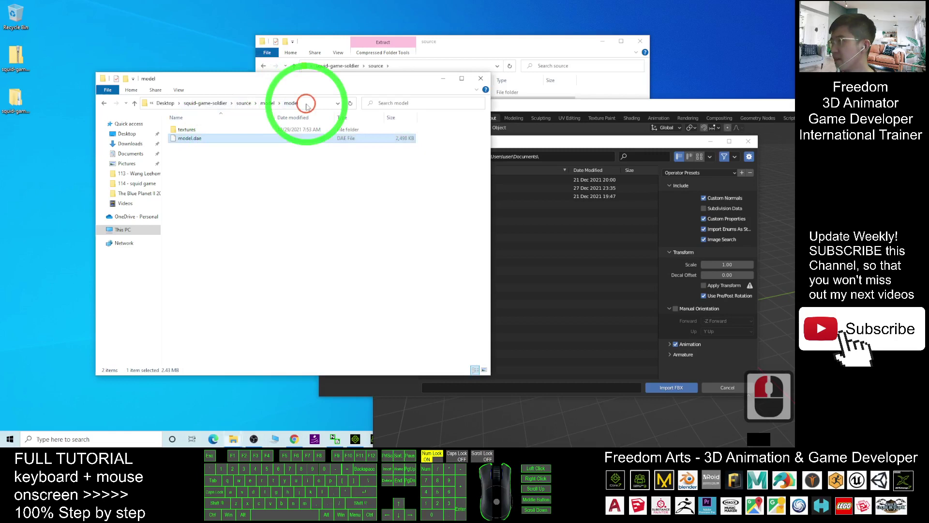
{"action": "left_click", "coordinate": [306, 104]}
{"action": "key", "text": "ctrl+c"}
{"action": "left_click", "coordinate": [543, 150]}
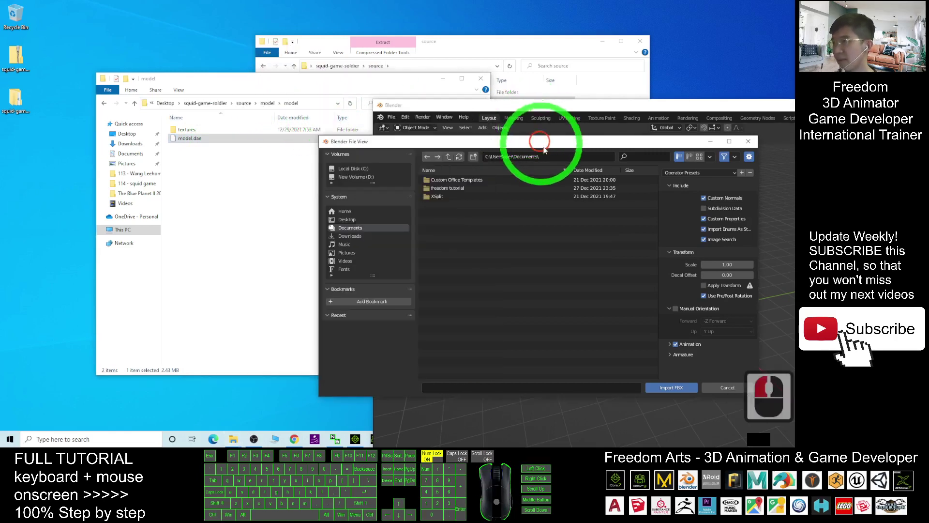
{"action": "double_click", "coordinate": [591, 156]}
{"action": "key", "text": "ctrl+v"}
{"action": "key", "text": "Return"}
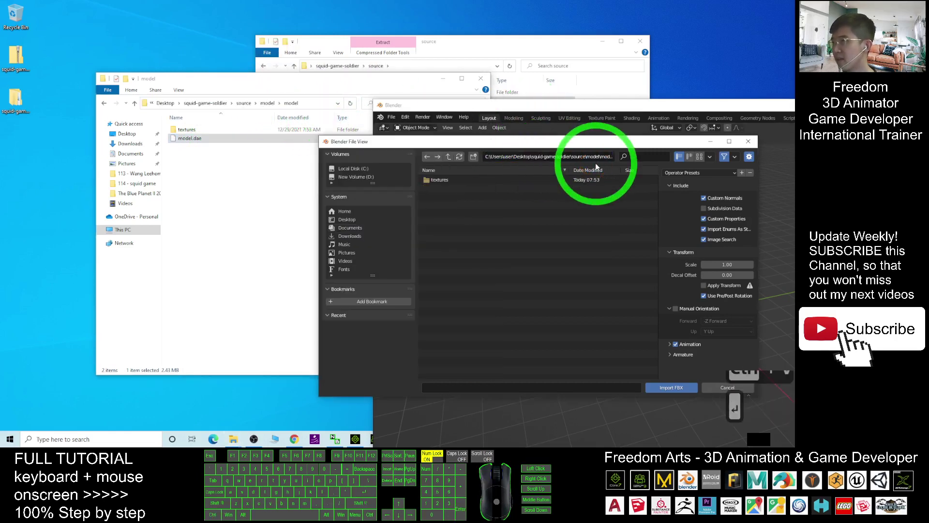
{"action": "double_click", "coordinate": [440, 180]}
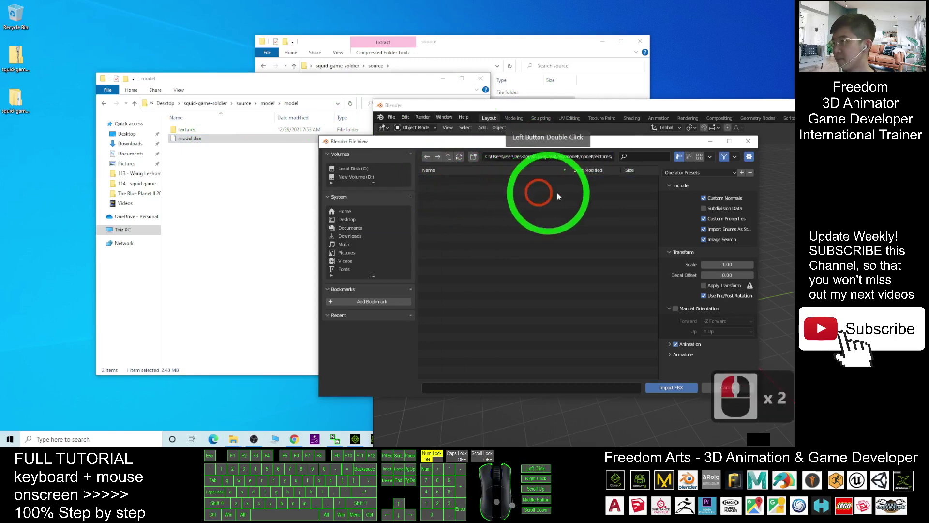
{"action": "left_click", "coordinate": [748, 141]}
Import model.dae as a Collada file, using the folder path copied from the model folder window
{"action": "left_click", "coordinate": [391, 117]}
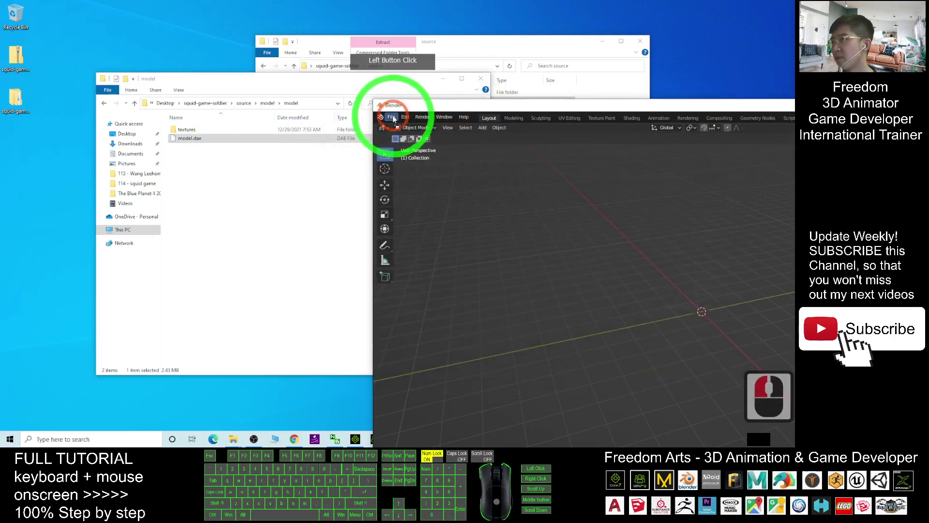
{"action": "mouse_move", "coordinate": [426, 229]}
{"action": "left_click", "coordinate": [508, 229]}
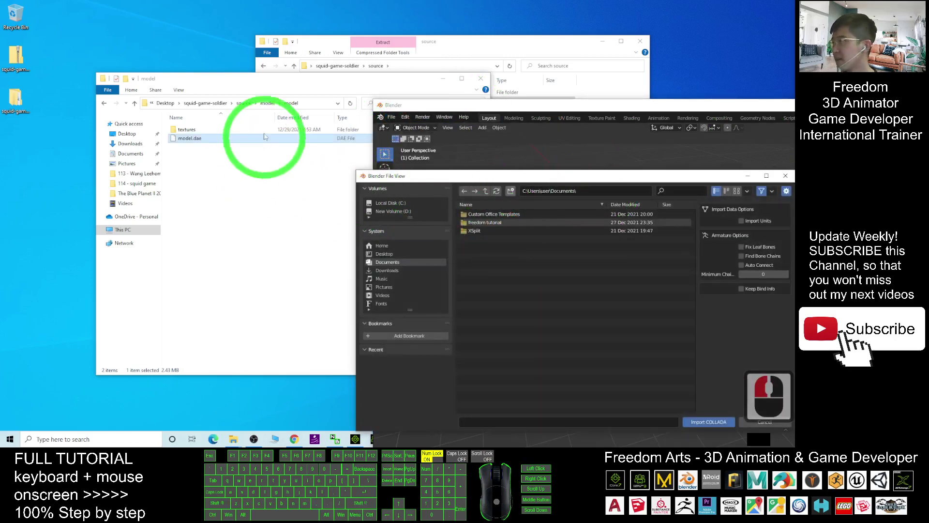
{"action": "left_click", "coordinate": [305, 103]}
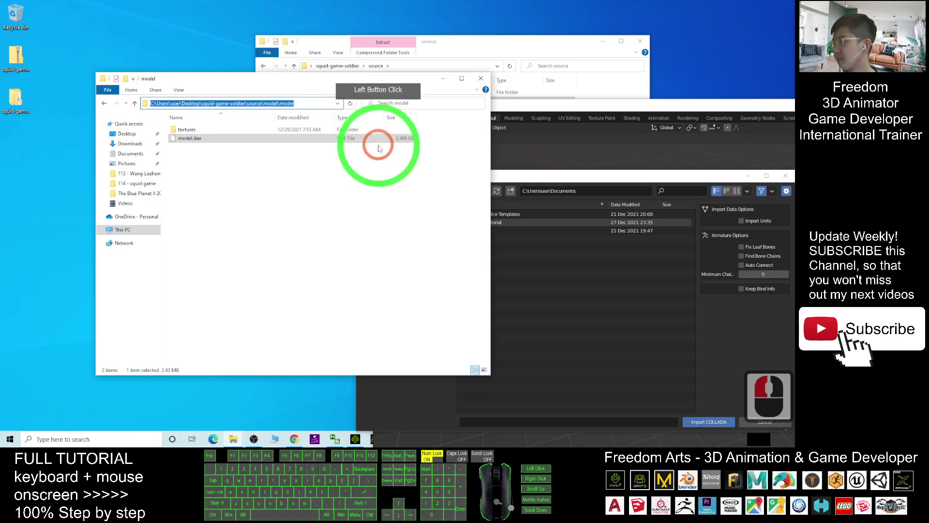
{"action": "key", "text": "ctrl+c"}
{"action": "left_click", "coordinate": [495, 156]}
{"action": "left_click", "coordinate": [588, 190]}
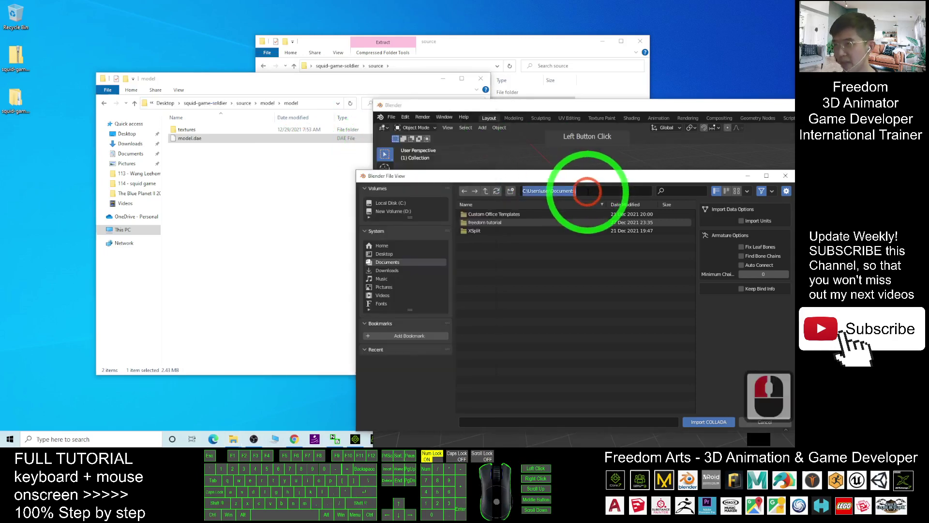
{"action": "key", "text": "ctrl+v"}
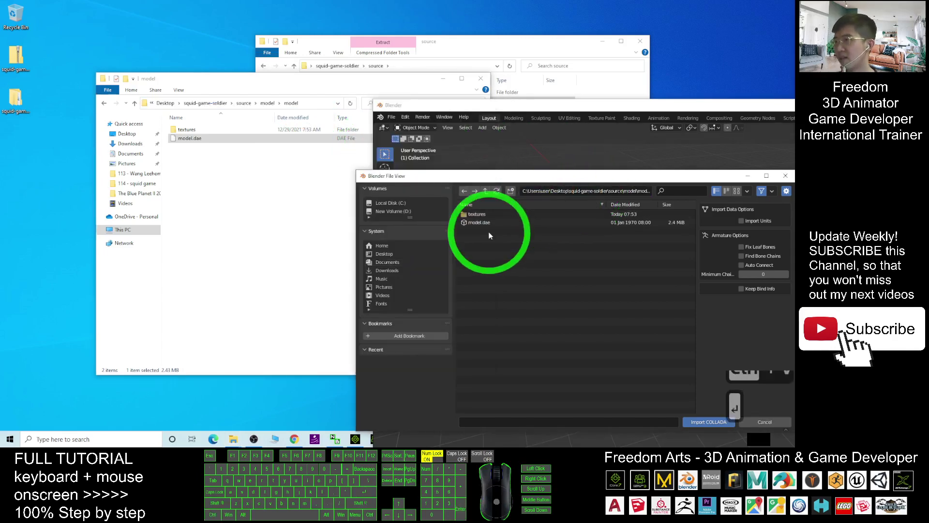
{"action": "double_click", "coordinate": [489, 223]}
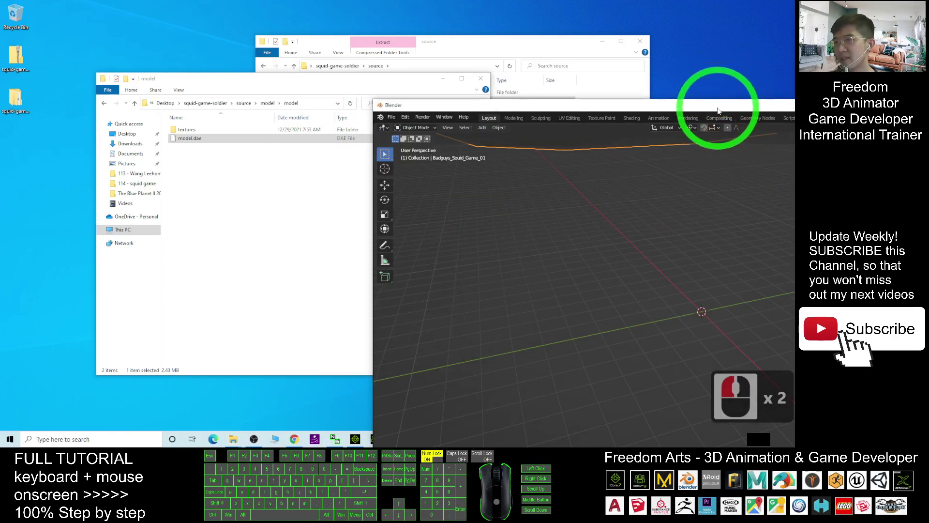
Maximize the Blender window and bring the imported soldier's body into view
{"action": "left_click_drag", "start_coordinate": [718, 107], "coordinate": [571, 3]}
{"action": "scroll", "coordinate": [436, 304], "scroll_direction": "down", "scroll_amount": 9}
{"action": "scroll", "coordinate": [424, 304], "scroll_direction": "down", "scroll_amount": 8}
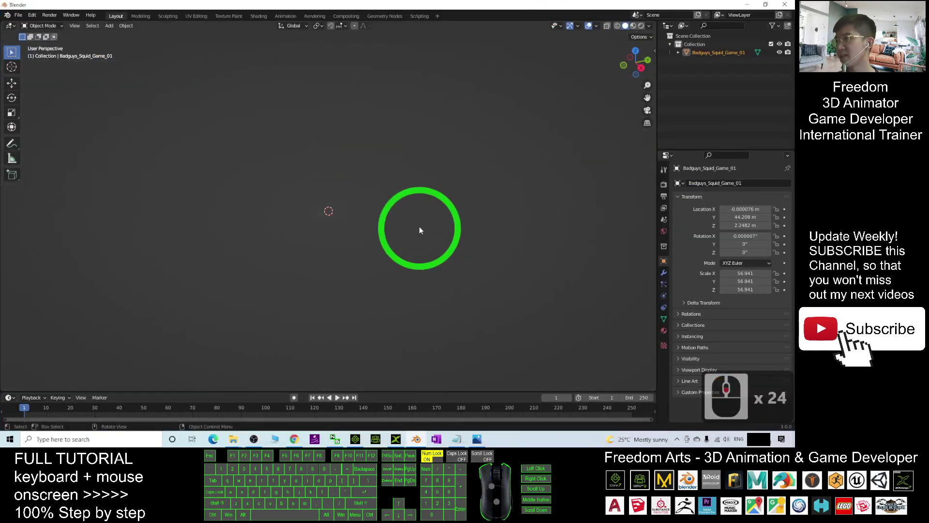
{"action": "scroll", "coordinate": [419, 230], "scroll_direction": "down", "scroll_amount": 8}
{"action": "middle_click_drag", "start_coordinate": [436, 151], "coordinate": [417, 277], "text": "shift"}
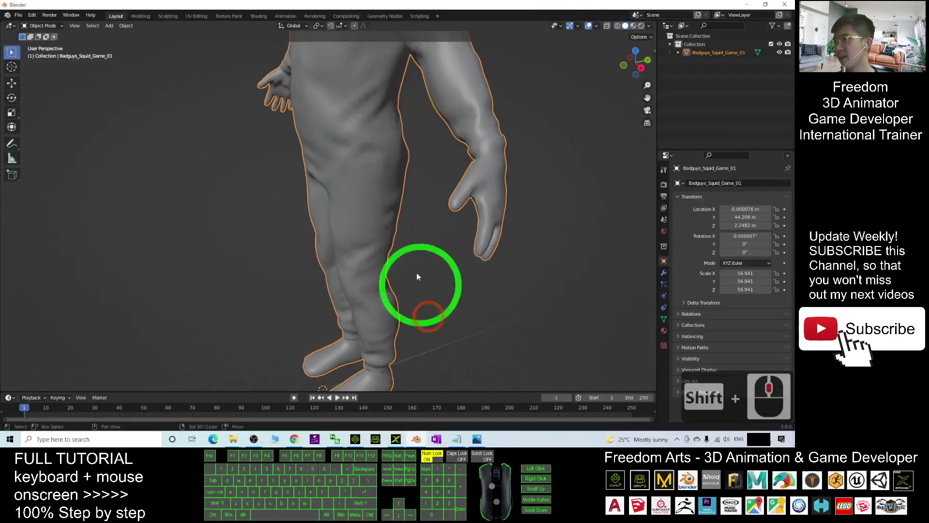
{"action": "scroll", "coordinate": [417, 275], "scroll_direction": "down", "scroll_amount": 5}
{"action": "scroll", "coordinate": [400, 187], "scroll_direction": "up", "scroll_amount": 3}
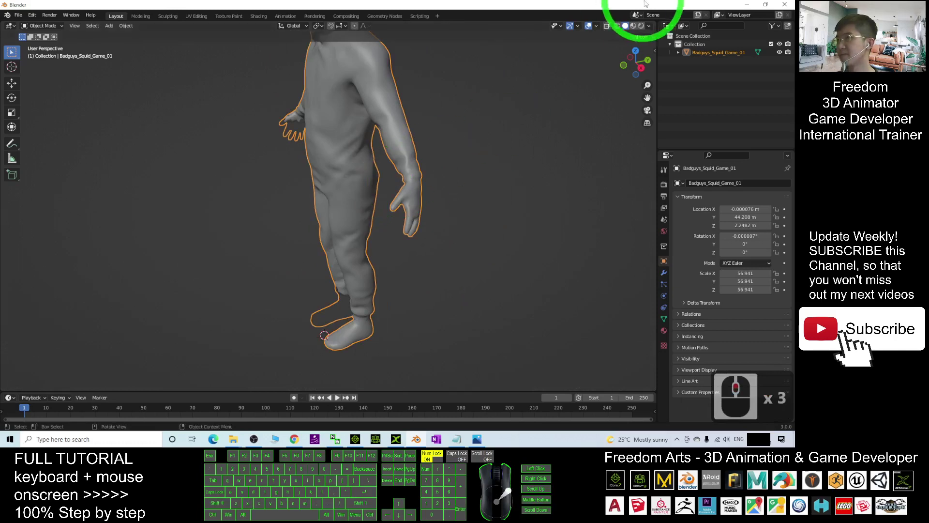
Switch the viewport to Material Preview shading and inspect the soldier's surface from the front and around the head
{"action": "left_click", "coordinate": [635, 28]}
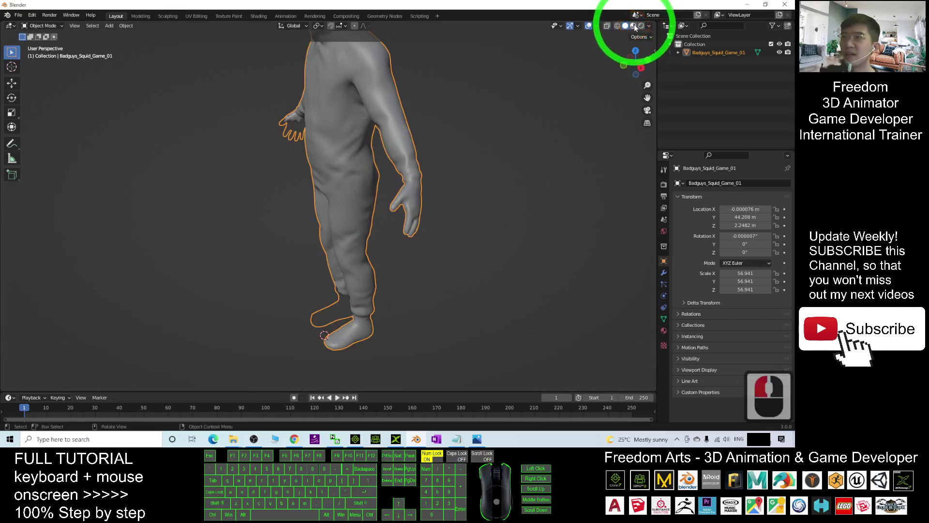
{"action": "left_click", "coordinate": [633, 26]}
{"action": "scroll", "coordinate": [390, 158], "scroll_direction": "down", "scroll_amount": 3}
{"action": "scroll", "coordinate": [353, 208], "scroll_direction": "up", "scroll_amount": 4}
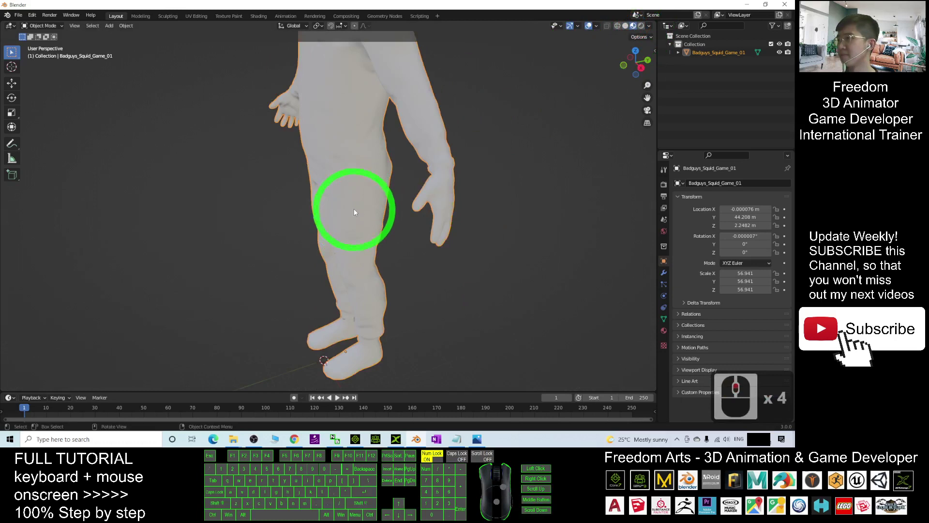
{"action": "middle_click_drag", "start_coordinate": [373, 244], "coordinate": [412, 227]}
{"action": "middle_click_drag", "start_coordinate": [405, 170], "coordinate": [416, 311], "text": "shift"}
{"action": "scroll", "coordinate": [446, 202], "scroll_direction": "down", "scroll_amount": 2}
{"action": "scroll", "coordinate": [447, 234], "scroll_direction": "up", "scroll_amount": 2}
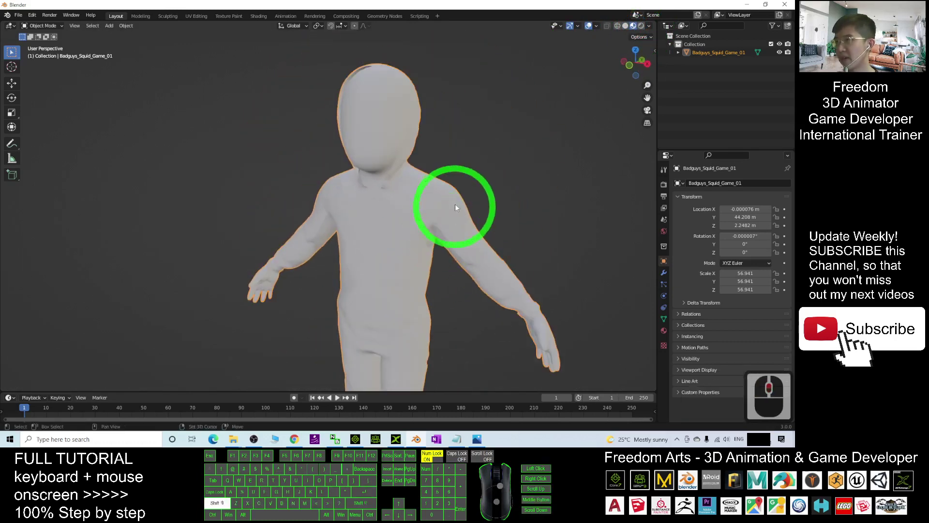
{"action": "middle_click_drag", "start_coordinate": [455, 205], "coordinate": [552, 173], "text": "shift"}
{"action": "scroll", "coordinate": [498, 209], "scroll_direction": "down", "scroll_amount": 4}
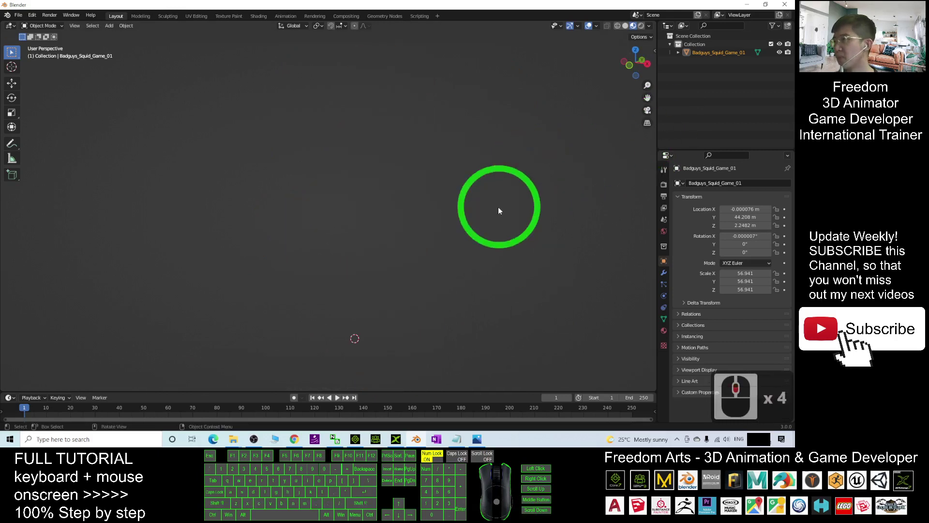
Start an FBX export of the soldier with the Desktop folder as the destination
{"action": "scroll", "coordinate": [496, 218], "scroll_direction": "up", "scroll_amount": 4}
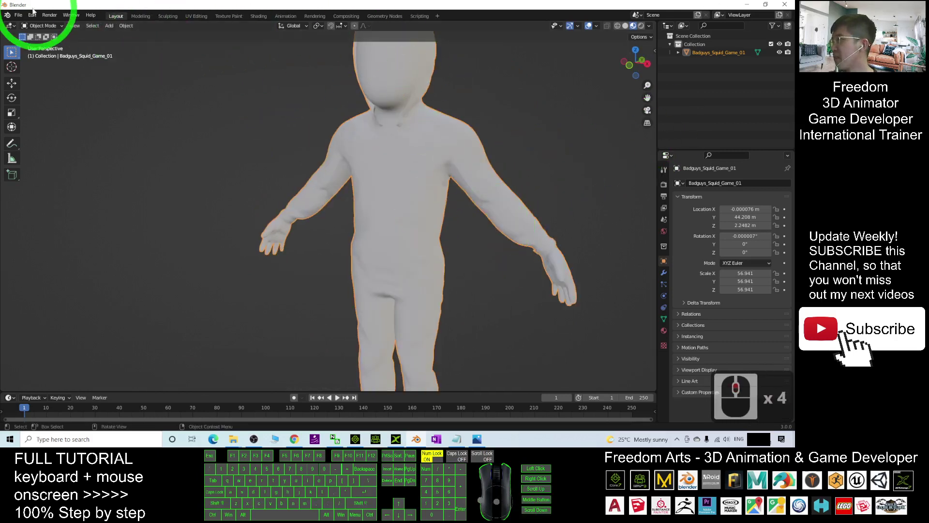
{"action": "left_click", "coordinate": [19, 16]}
{"action": "left_click", "coordinate": [32, 135]}
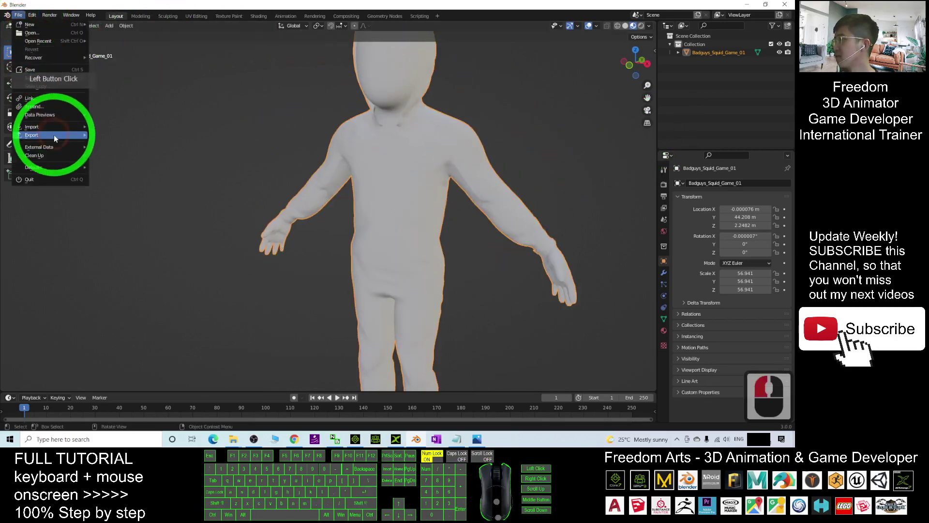
{"action": "left_click", "coordinate": [142, 199]}
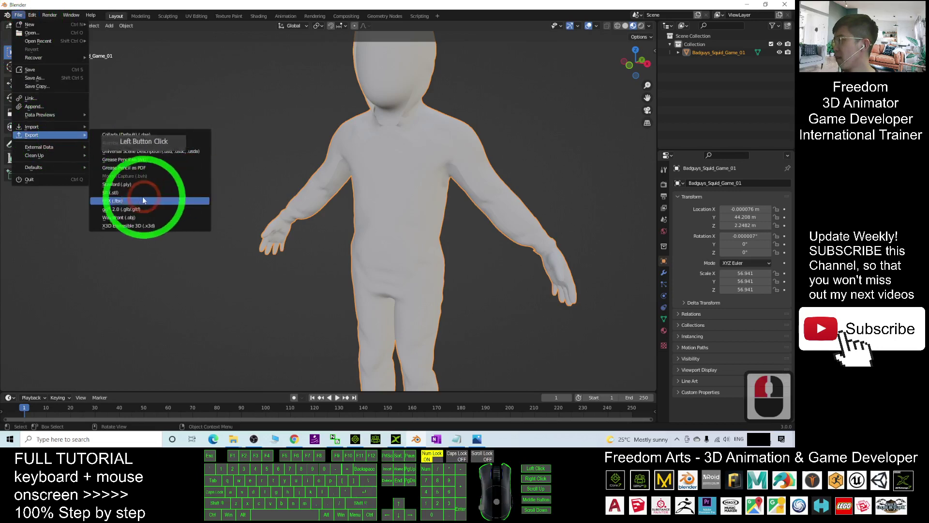
{"action": "left_click", "coordinate": [116, 204]}
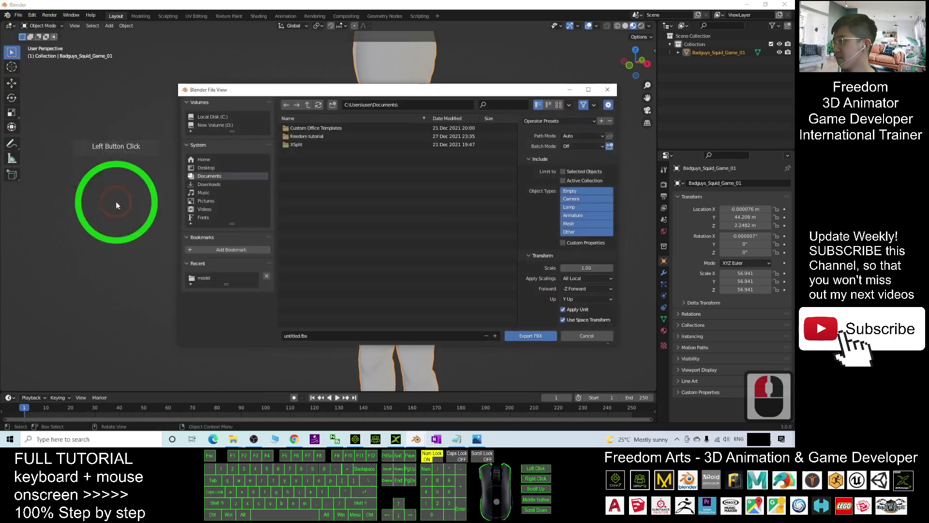
{"action": "left_click", "coordinate": [205, 168]}
Set the FBX export's path mode to Copy and enable embedding of textures
{"action": "left_click", "coordinate": [573, 138]}
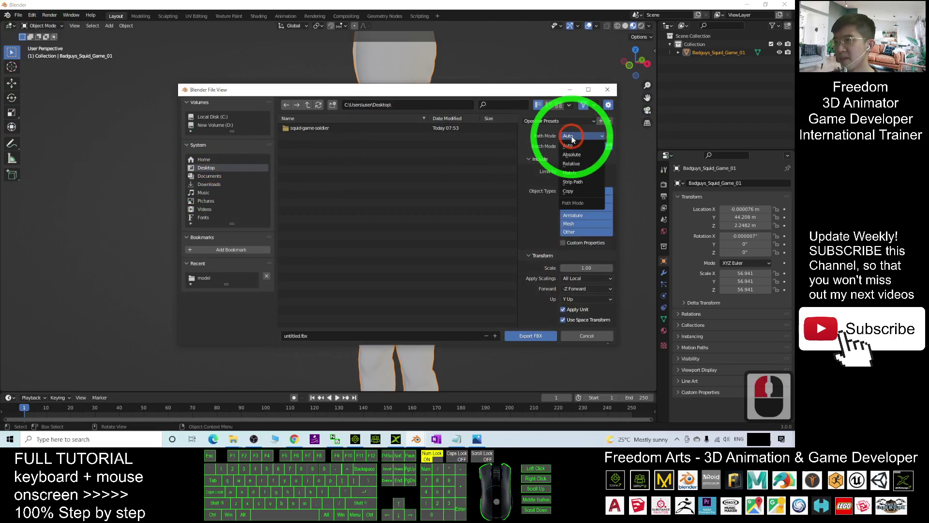
{"action": "left_click", "coordinate": [577, 185]}
{"action": "left_click", "coordinate": [575, 192]}
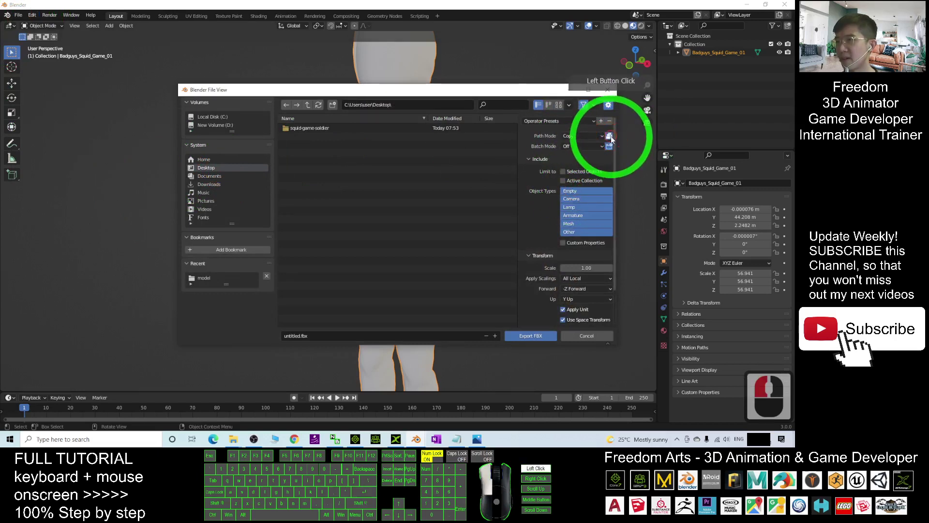
{"action": "left_click", "coordinate": [610, 137]}
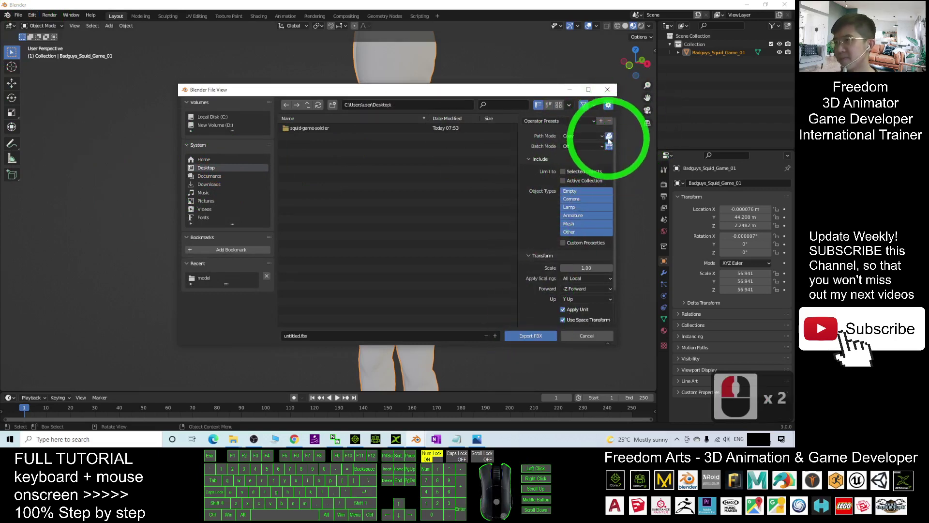
Name the export file "squid game soldier" and export the FBX
{"action": "left_click", "coordinate": [321, 336]}
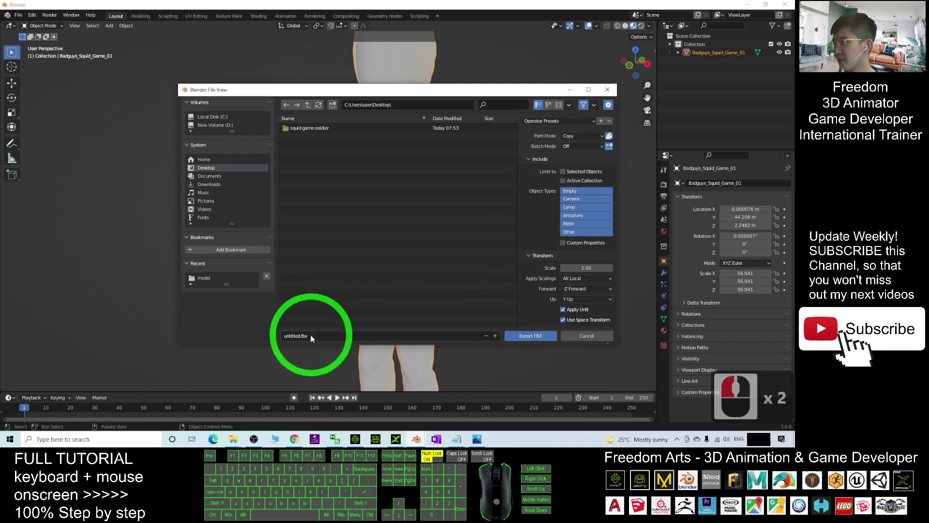
{"action": "left_click", "coordinate": [315, 335]}
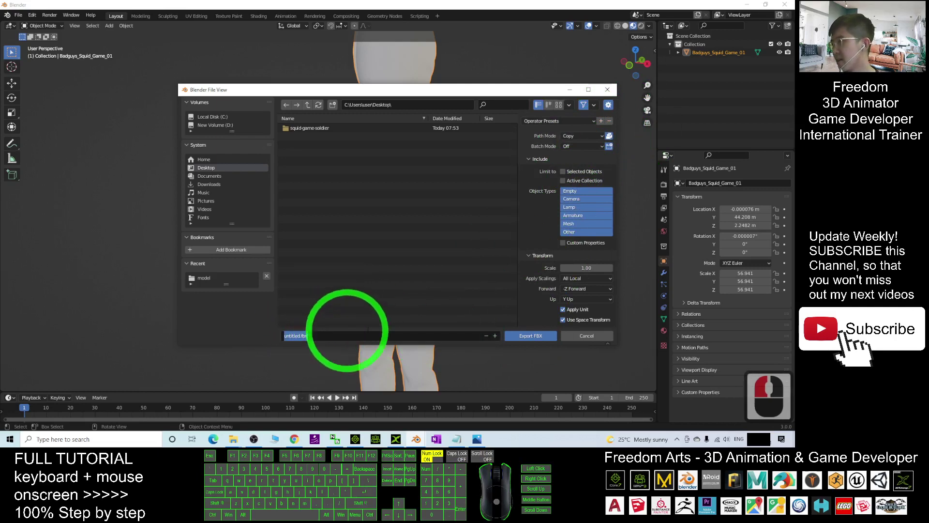
{"action": "type", "text": "squid game"}
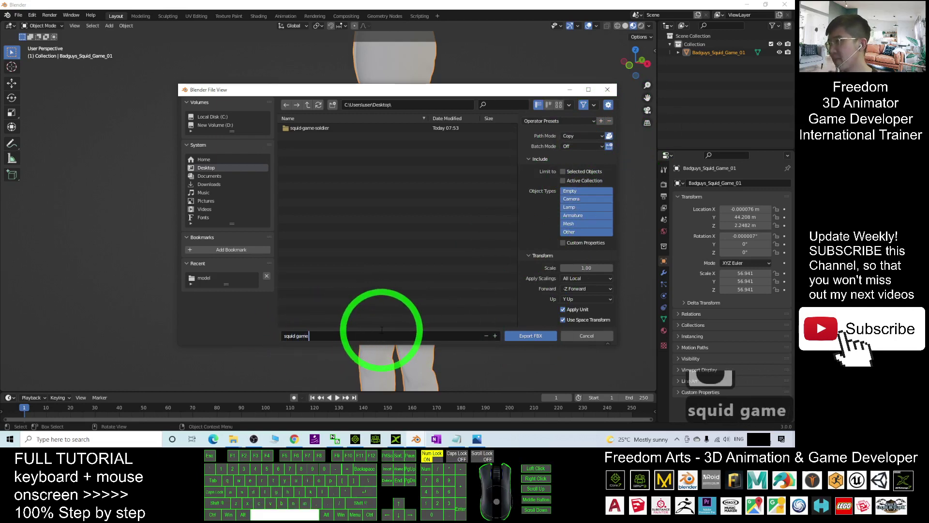
{"action": "type", "text": " soldie"}
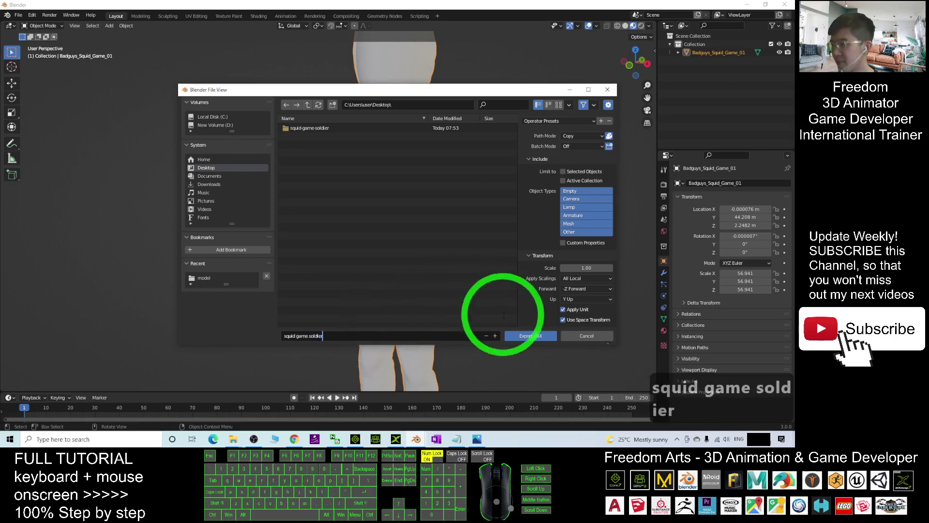
{"action": "type", "text": "r"}
{"action": "double_click", "coordinate": [527, 335]}
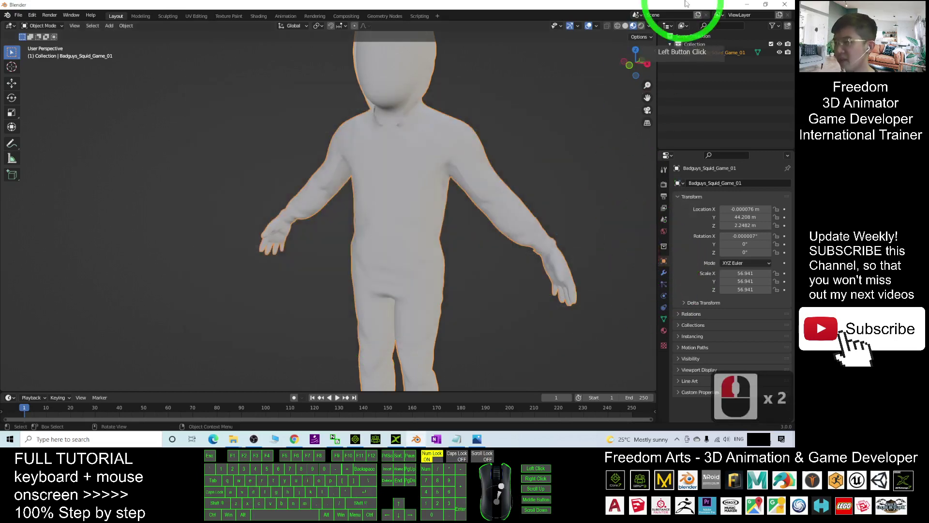
Minimize Blender and open the model's textures folder, moving its window clear of the desktop files
{"action": "left_click", "coordinate": [755, 9]}
{"action": "left_click", "coordinate": [369, 218]}
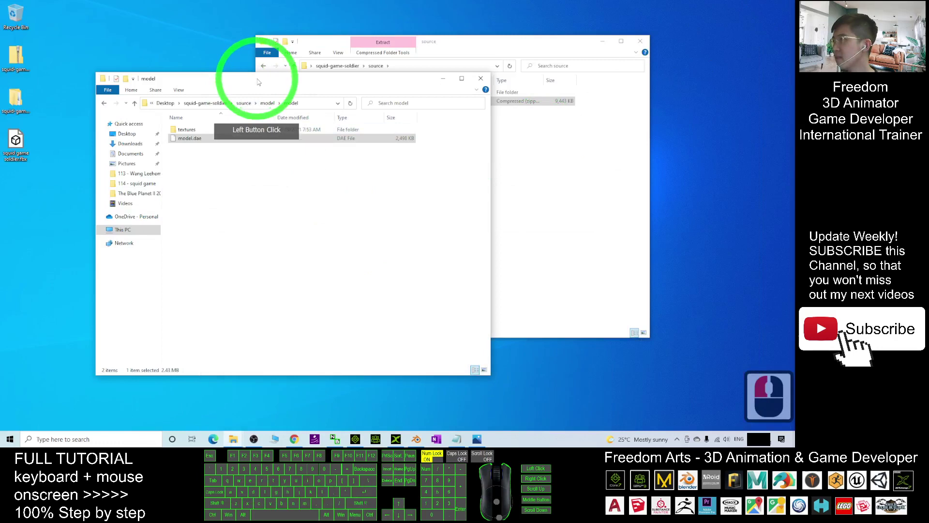
{"action": "left_click_drag", "start_coordinate": [253, 78], "coordinate": [461, 139]}
{"action": "left_click", "coordinate": [89, 184]}
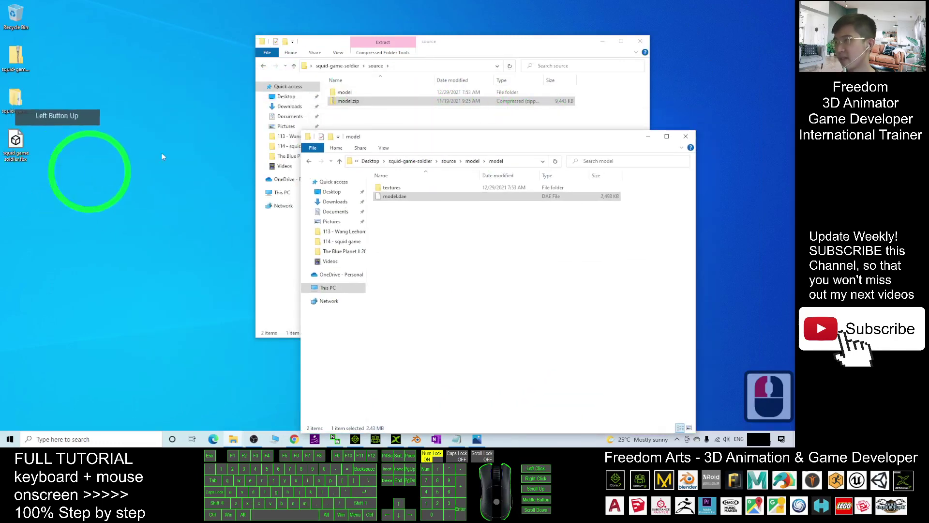
{"action": "left_click", "coordinate": [413, 195]}
{"action": "double_click", "coordinate": [404, 187]}
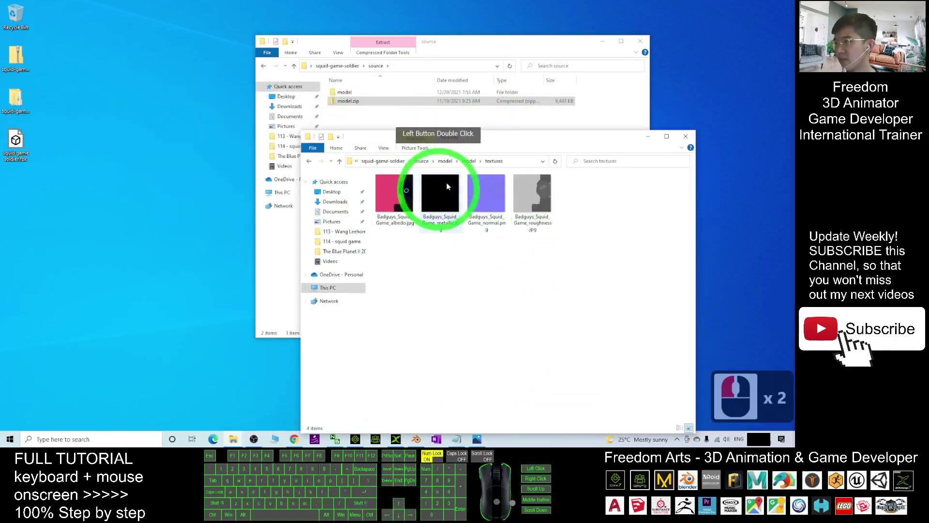
{"action": "left_click_drag", "start_coordinate": [503, 144], "coordinate": [533, 94]}
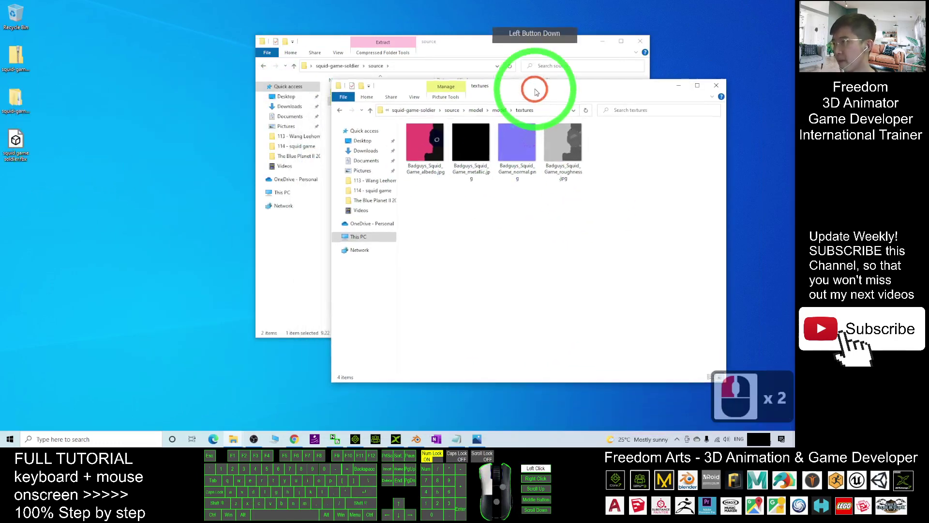
Switch to iClone 3DXchange 7, import squid game soldier.fbx from the desktop and maximize the window
{"action": "left_click", "coordinate": [395, 439]}
{"action": "left_click_drag", "start_coordinate": [542, 5], "coordinate": [456, 57]}
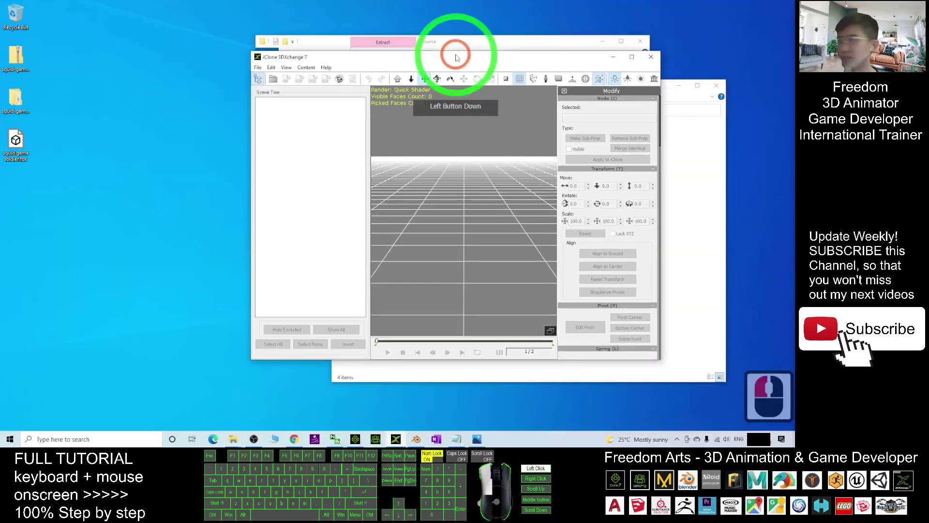
{"action": "left_click_drag", "start_coordinate": [17, 143], "coordinate": [487, 254]}
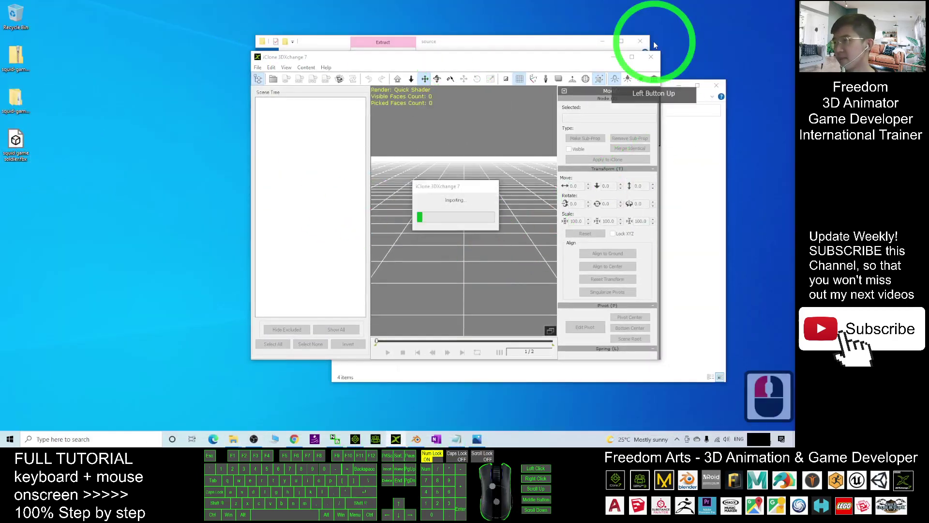
{"action": "left_click", "coordinate": [432, 256]}
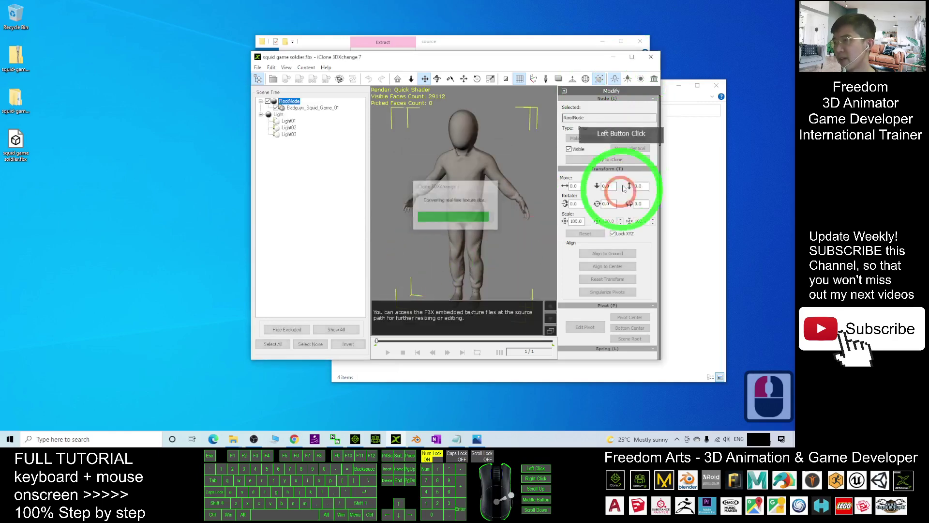
{"action": "left_click", "coordinate": [632, 56]}
{"action": "left_click", "coordinate": [447, 258]}
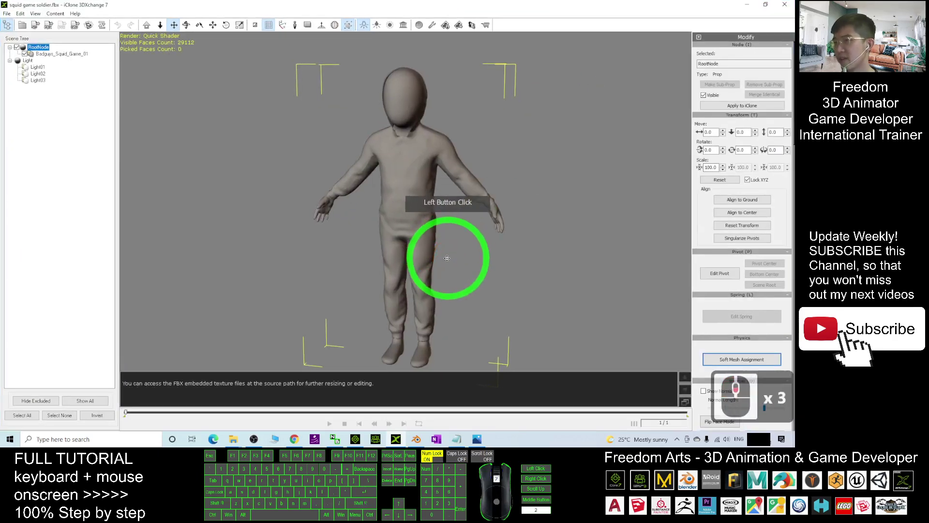
Try a uniform scale of 1 on the soldier's RootNode
{"action": "left_click", "coordinate": [726, 115]}
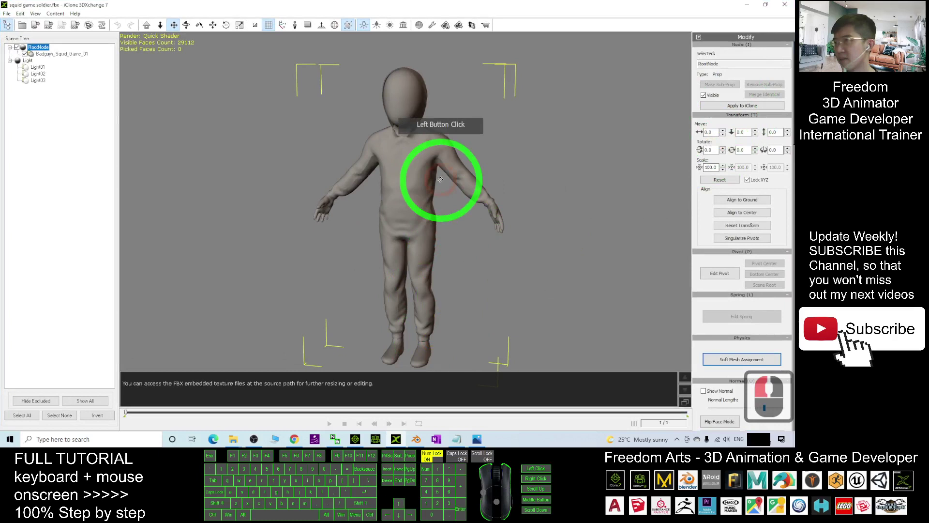
{"action": "left_click", "coordinate": [571, 145]}
{"action": "left_click", "coordinate": [722, 175]}
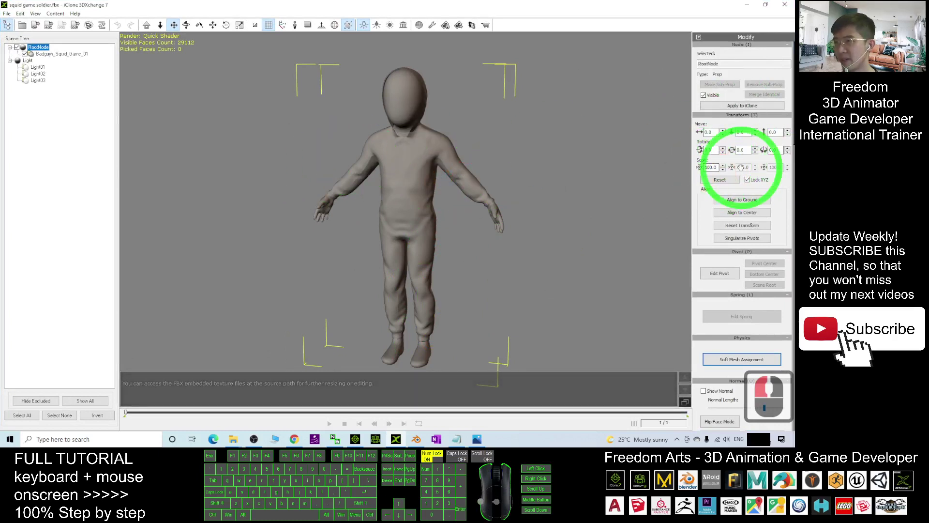
{"action": "double_click", "coordinate": [713, 167]}
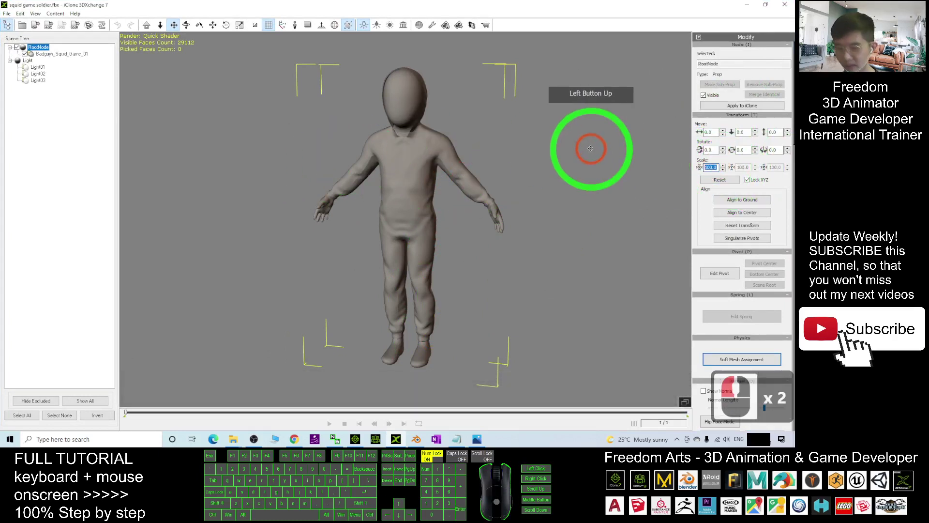
{"action": "type", "text": "1"}
{"action": "key", "text": "Return"}
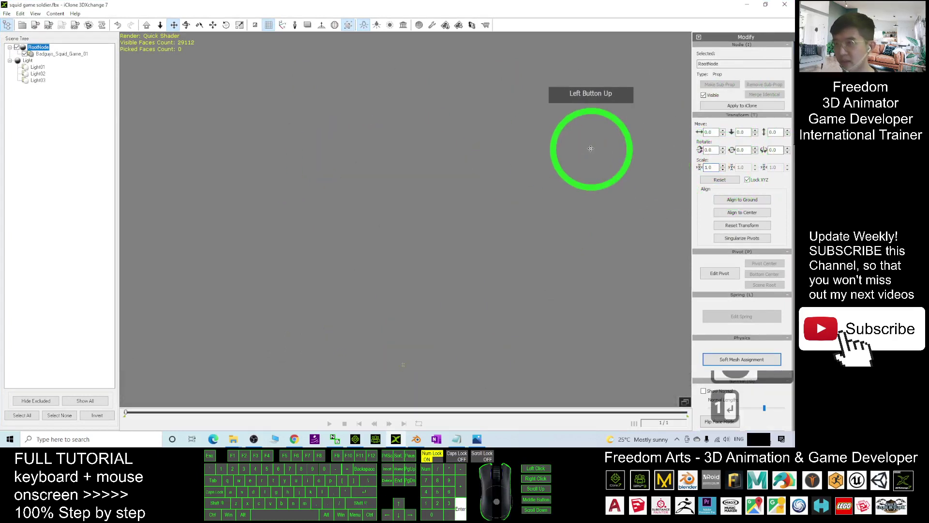
Show the yellow dummy figure beside the soldier as a size reference
{"action": "middle_click", "coordinate": [380, 329]}
{"action": "middle_click", "coordinate": [380, 329]}
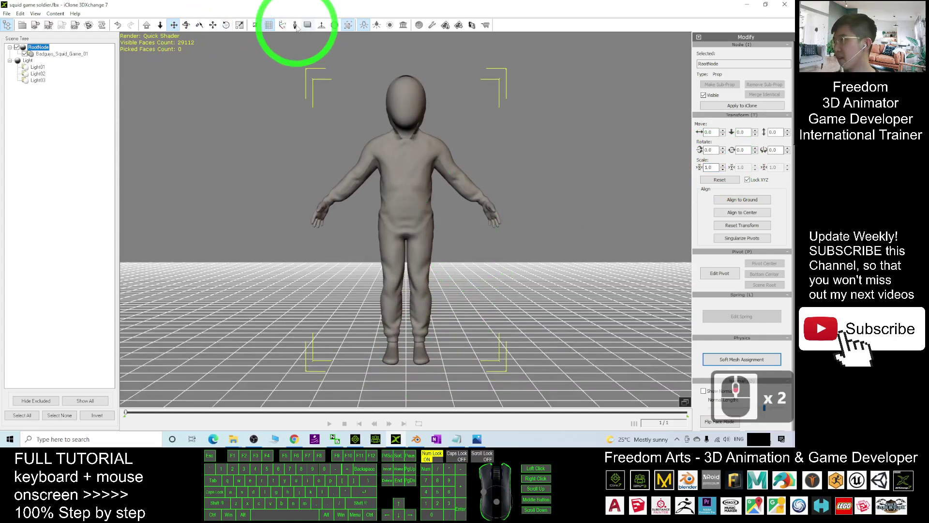
{"action": "left_click", "coordinate": [294, 25]}
{"action": "key", "text": "c"}
{"action": "left_click_drag", "start_coordinate": [471, 274], "coordinate": [534, 278]}
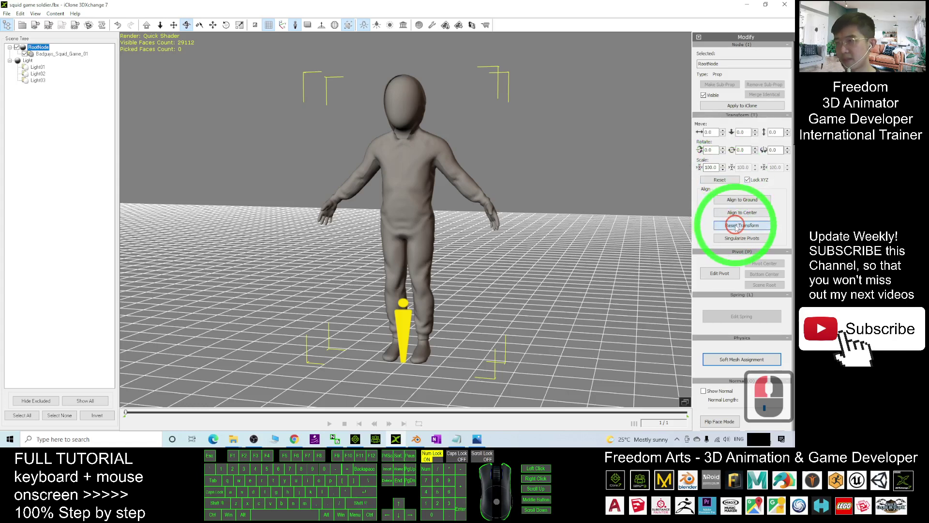
Reset the soldier's transform and try uniform scales of 1, 10 and 50 against the dummy figure
{"action": "left_click", "coordinate": [708, 167]}
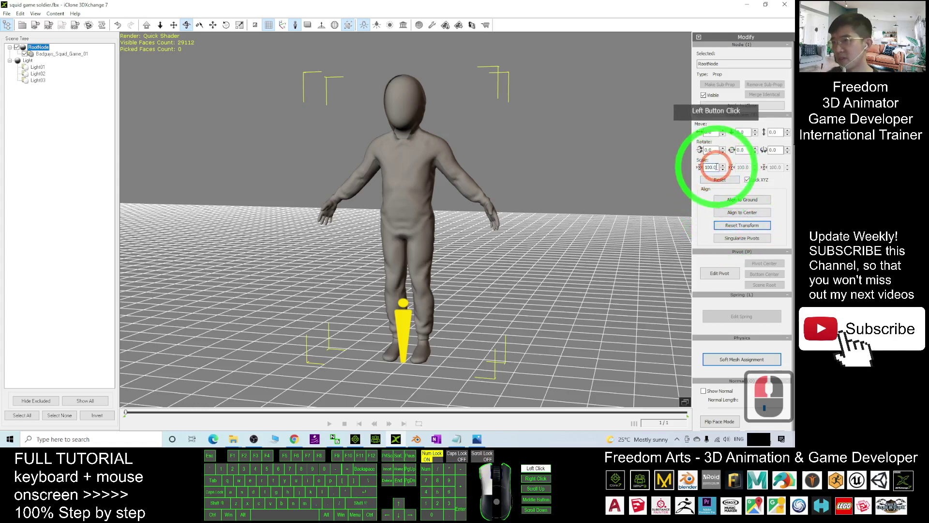
{"action": "double_click", "coordinate": [716, 167]}
{"action": "type", "text": "1"}
{"action": "key", "text": "Return"}
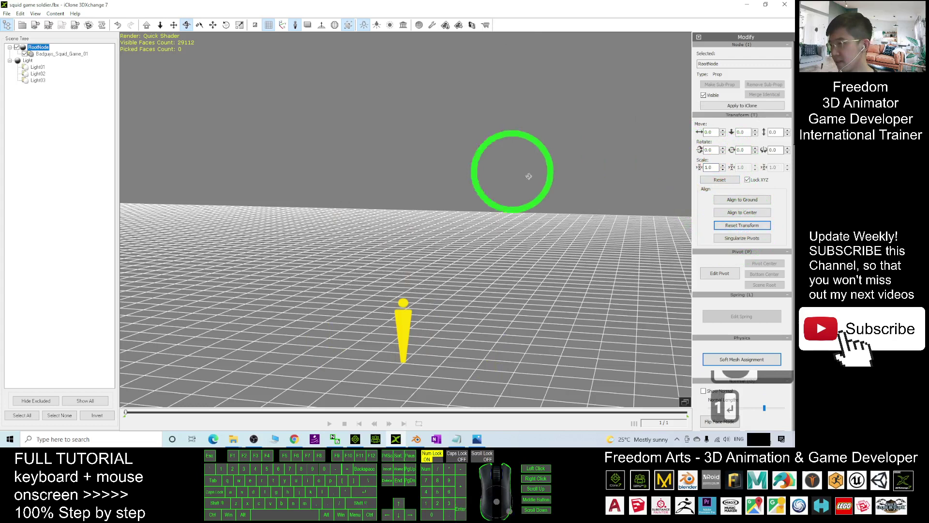
{"action": "left_click", "coordinate": [542, 147]}
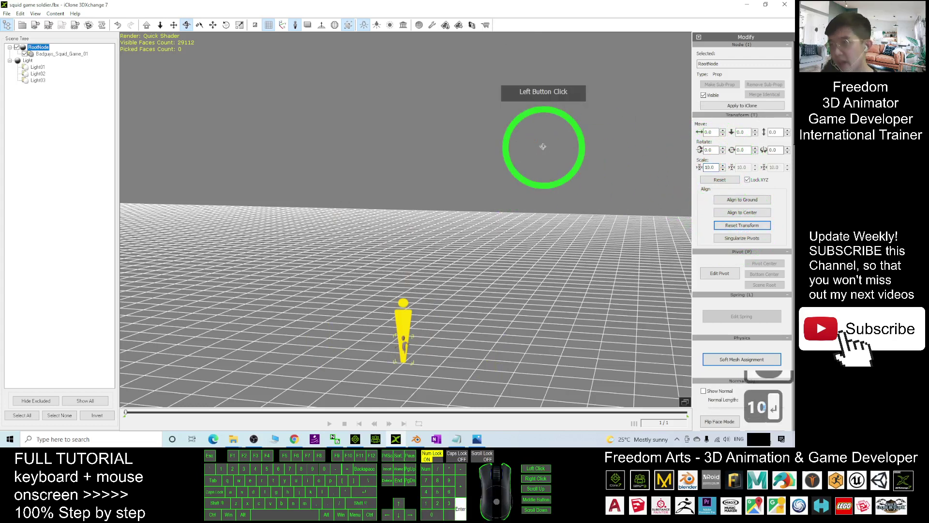
{"action": "left_click", "coordinate": [548, 158]}
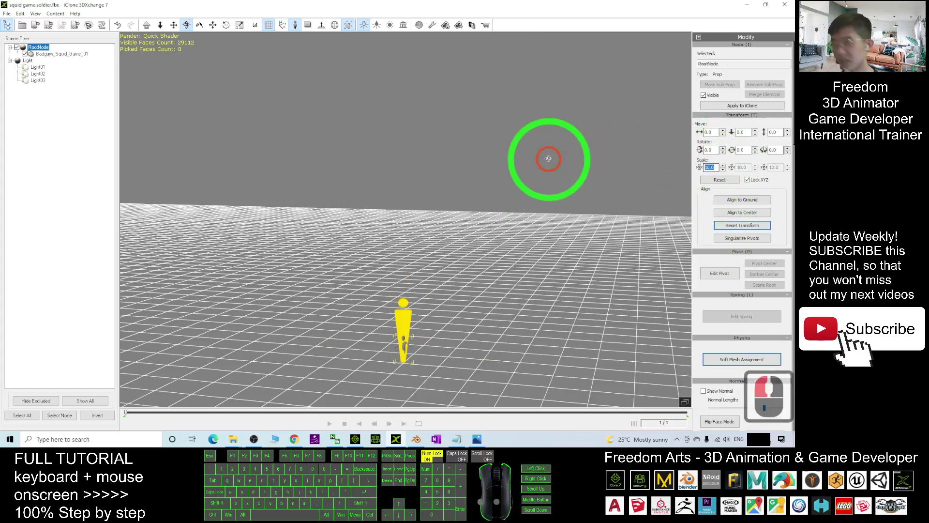
{"action": "type", "text": "50"}
{"action": "key", "text": "Return"}
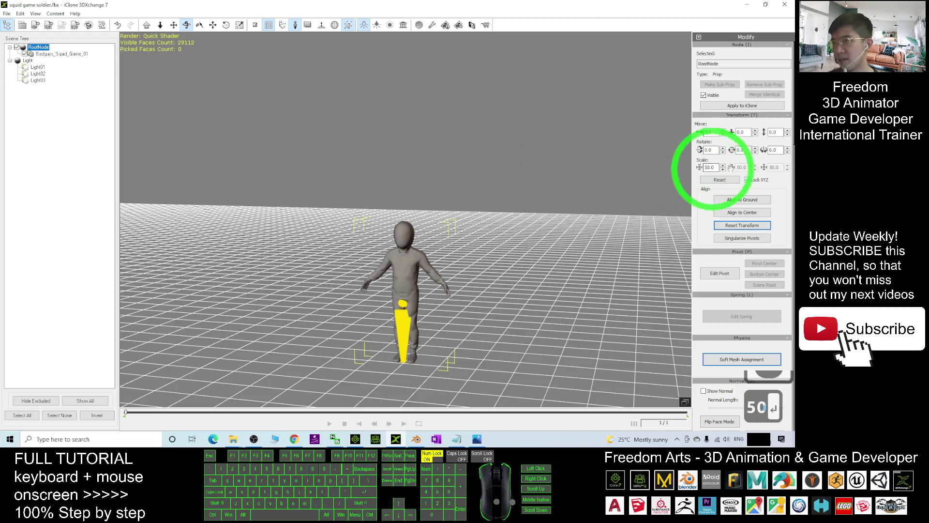
Set the soldier's uniform scale to 20 and compare its height with the dummy figure up close
{"action": "left_click", "coordinate": [616, 164]}
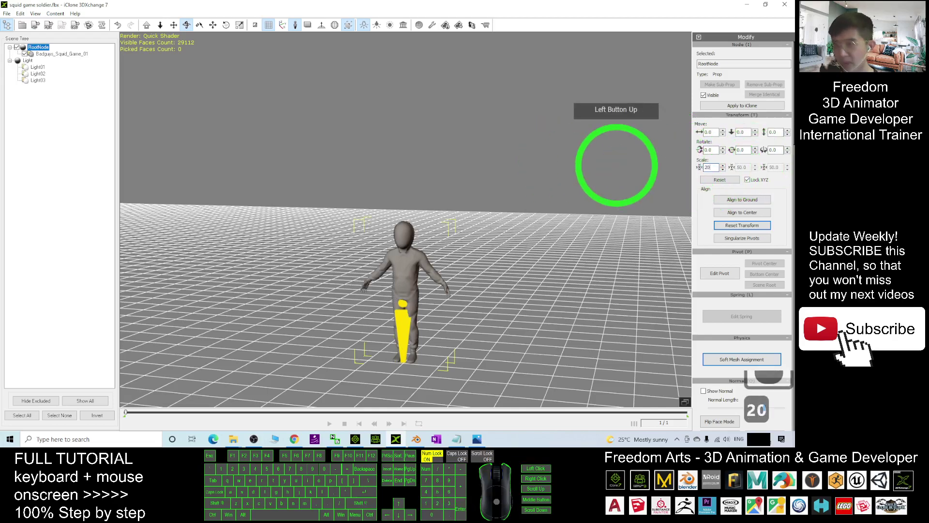
{"action": "key", "text": "Return"}
{"action": "scroll", "coordinate": [446, 303], "scroll_direction": "up", "scroll_amount": 13}
{"action": "key", "text": "x"}
{"action": "left_click_drag", "start_coordinate": [419, 353], "coordinate": [446, 260]}
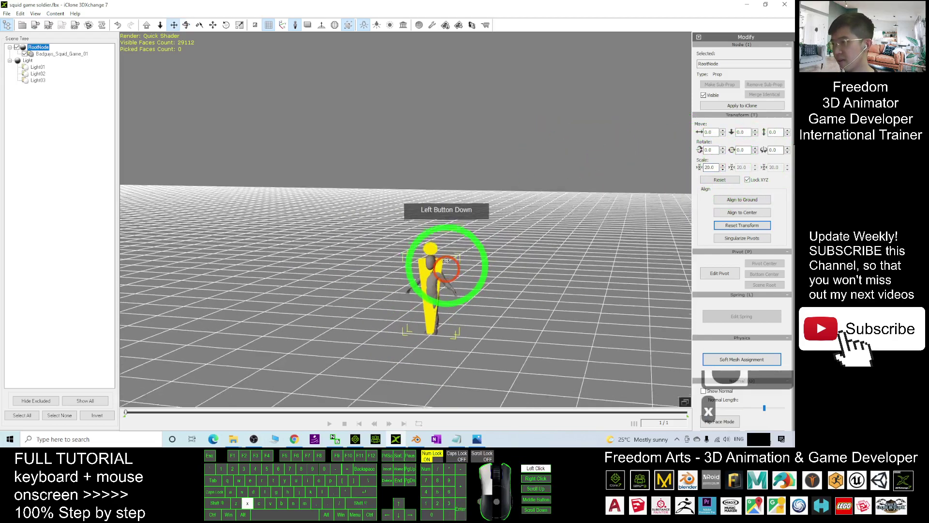
{"action": "scroll", "coordinate": [430, 216], "scroll_direction": "up", "scroll_amount": 20}
{"action": "left_click", "coordinate": [429, 238]}
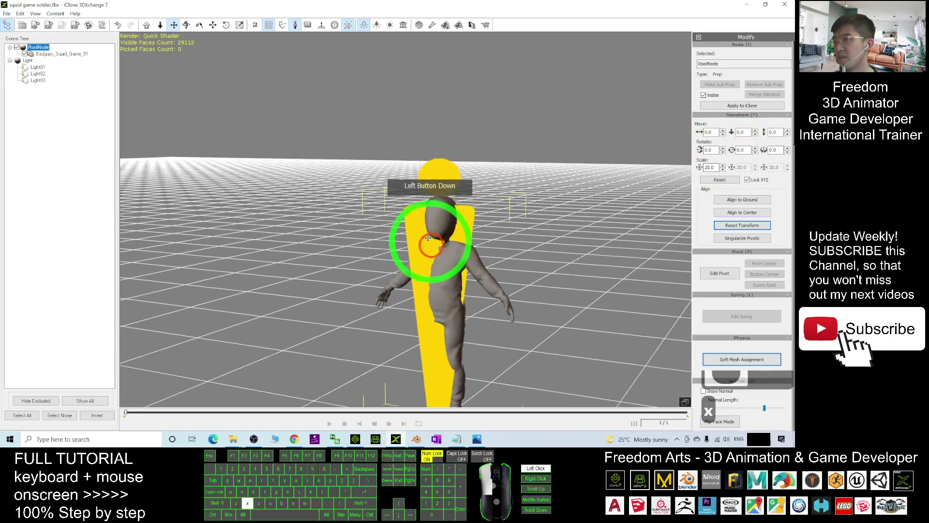
Try uniform scales of 25 and 23 on the soldier, keeping 23 to match the dummy figure's height
{"action": "left_click", "coordinate": [708, 167]}
{"action": "left_click", "coordinate": [527, 167]}
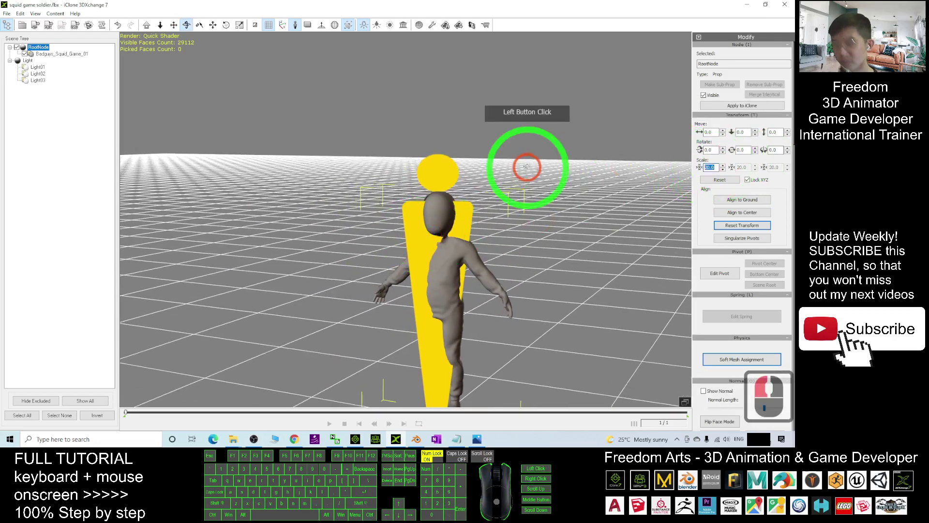
{"action": "type", "text": "25"}
{"action": "key", "text": "Return"}
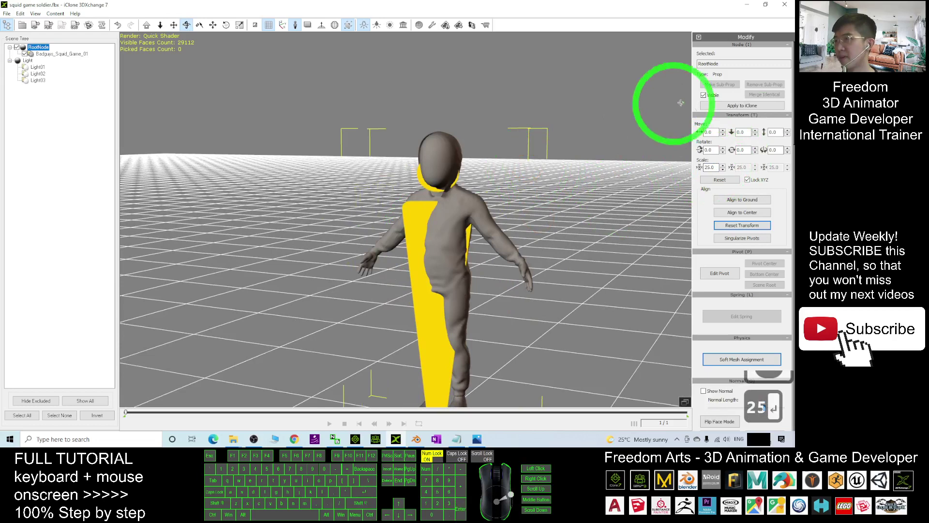
{"action": "left_click", "coordinate": [582, 141]}
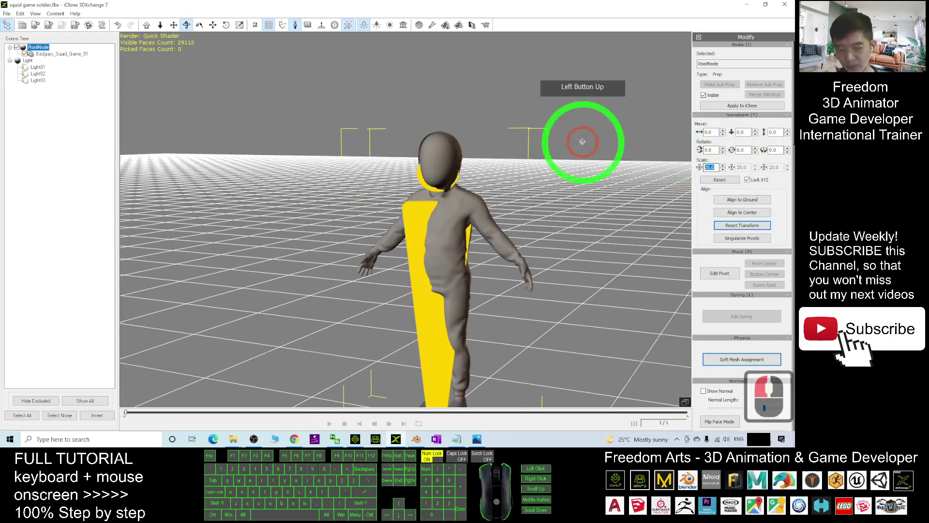
{"action": "key", "text": "Return"}
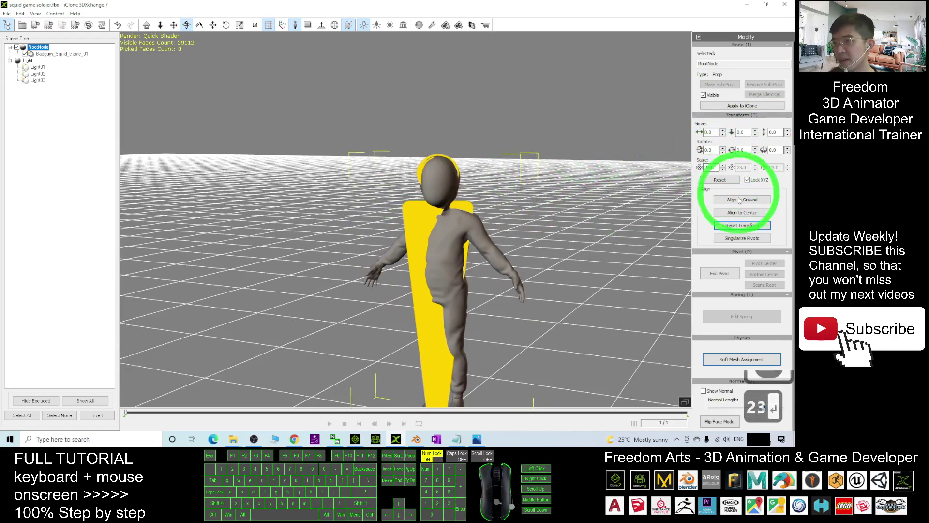
{"action": "left_click_drag", "start_coordinate": [368, 310], "coordinate": [684, 147]}
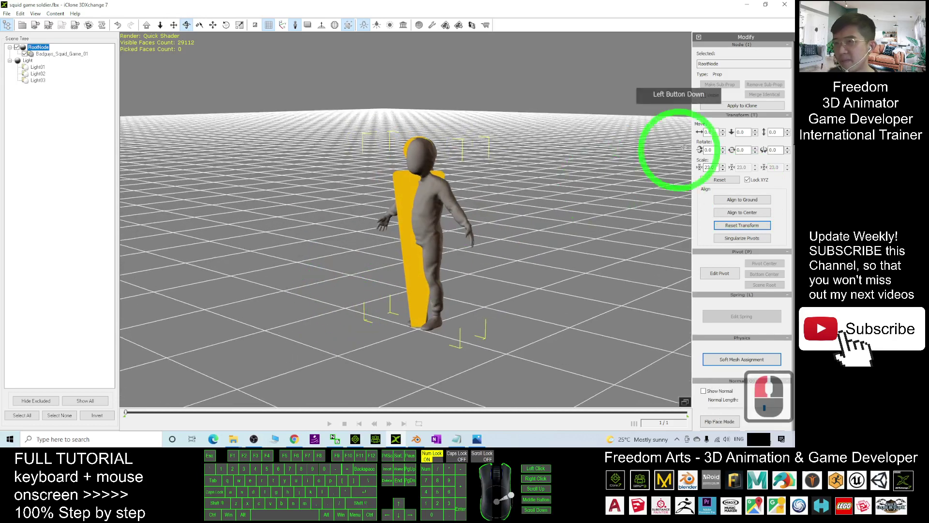
Hide the yellow dummy figure to leave only the soldier in the scene
{"action": "left_click", "coordinate": [295, 25]}
{"action": "scroll", "coordinate": [497, 165], "scroll_direction": "down", "scroll_amount": 3}
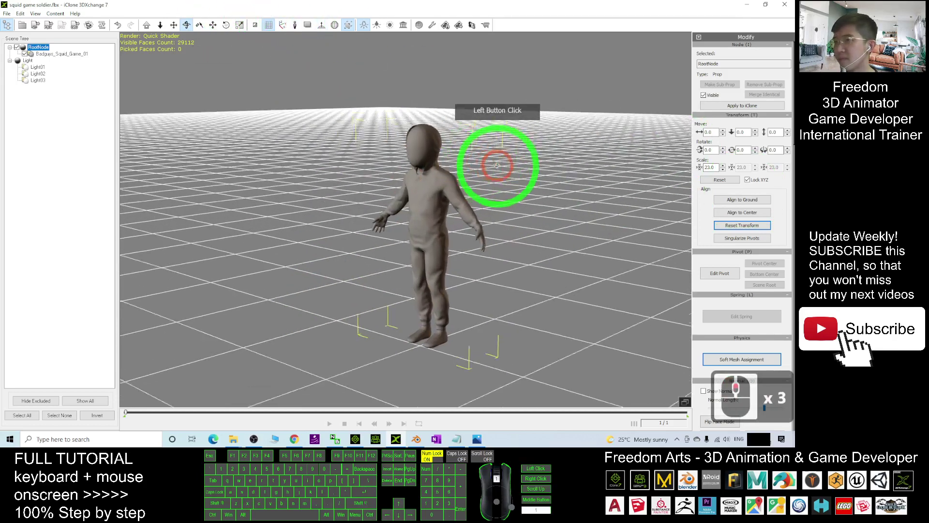
{"action": "scroll", "coordinate": [497, 165], "scroll_direction": "down", "scroll_amount": 2}
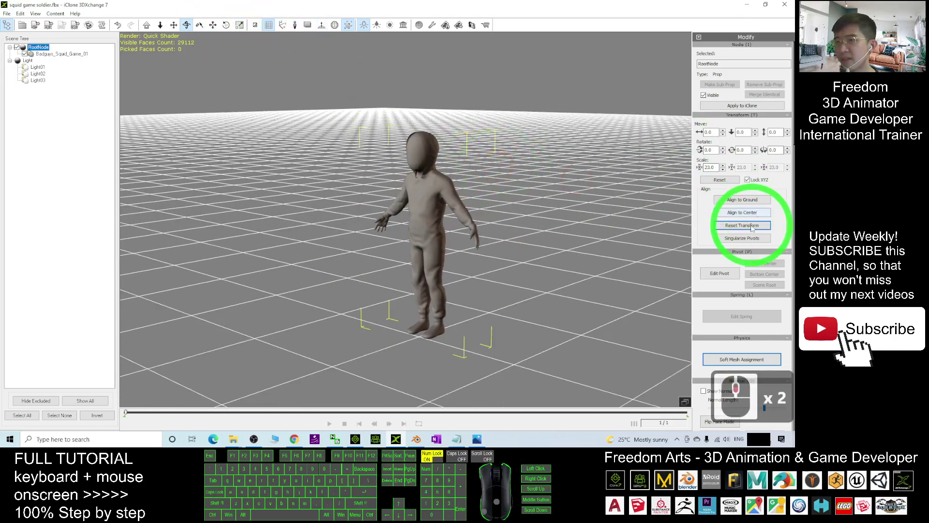
Reset the soldier's transform at its current size and align it to the center and the ground
{"action": "left_click", "coordinate": [751, 227]}
{"action": "left_click_drag", "start_coordinate": [479, 300], "coordinate": [761, 214]}
{"action": "left_click", "coordinate": [753, 212]}
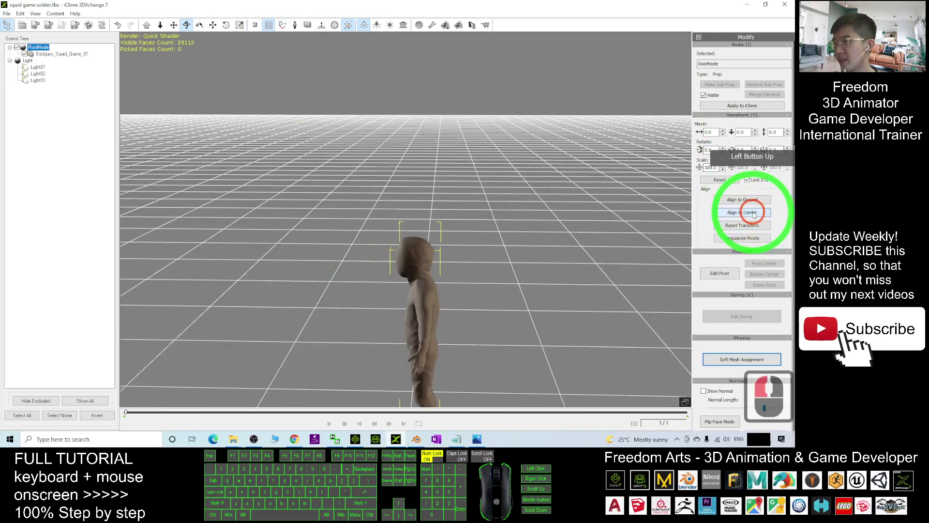
{"action": "left_click", "coordinate": [745, 200]}
{"action": "left_click_drag", "start_coordinate": [328, 253], "coordinate": [489, 246]}
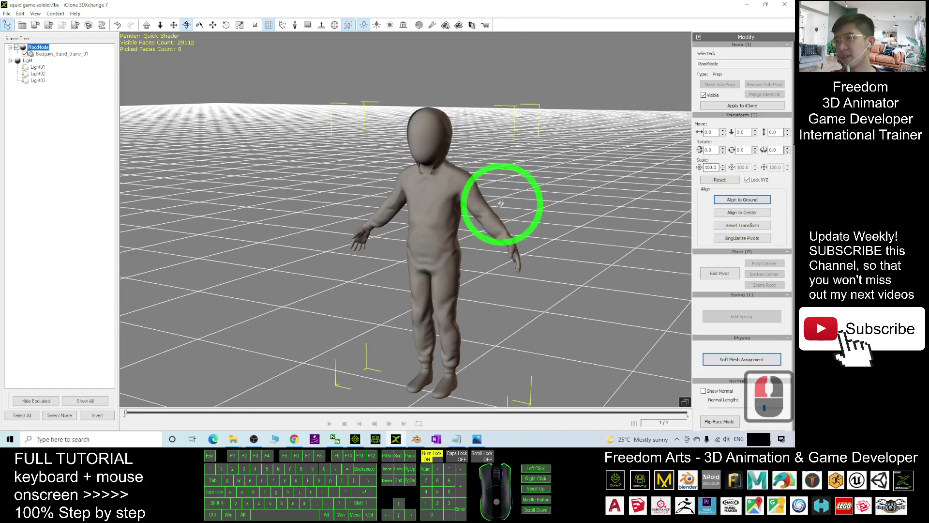
Shrink the 3DXchange window and open the textures folder inside the soldier's source model folder in File Explorer
{"action": "left_click_drag", "start_coordinate": [500, 4], "coordinate": [468, 67]}
{"action": "left_click", "coordinate": [14, 141]}
{"action": "left_click", "coordinate": [458, 290]}
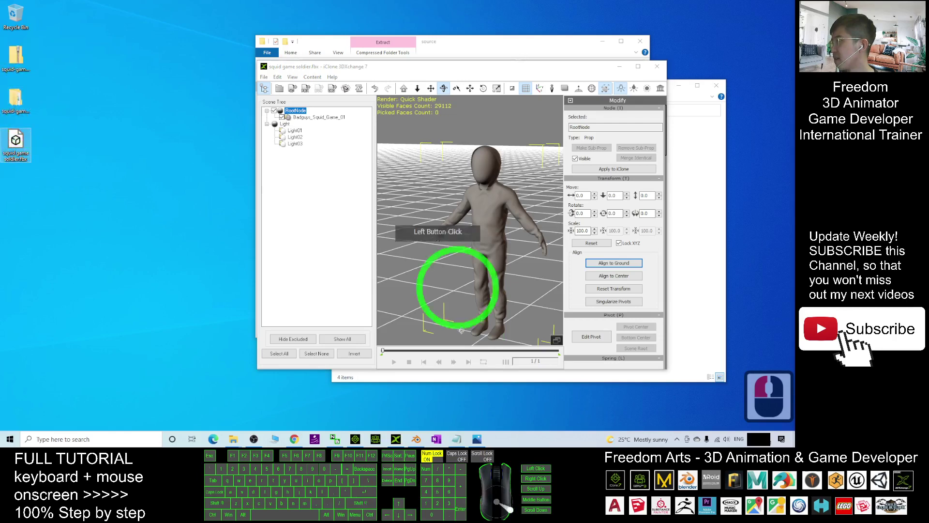
{"action": "left_click", "coordinate": [487, 40]}
{"action": "left_click_drag", "start_coordinate": [488, 41], "coordinate": [327, 94]}
{"action": "left_click", "coordinate": [183, 145]}
{"action": "double_click", "coordinate": [184, 146]}
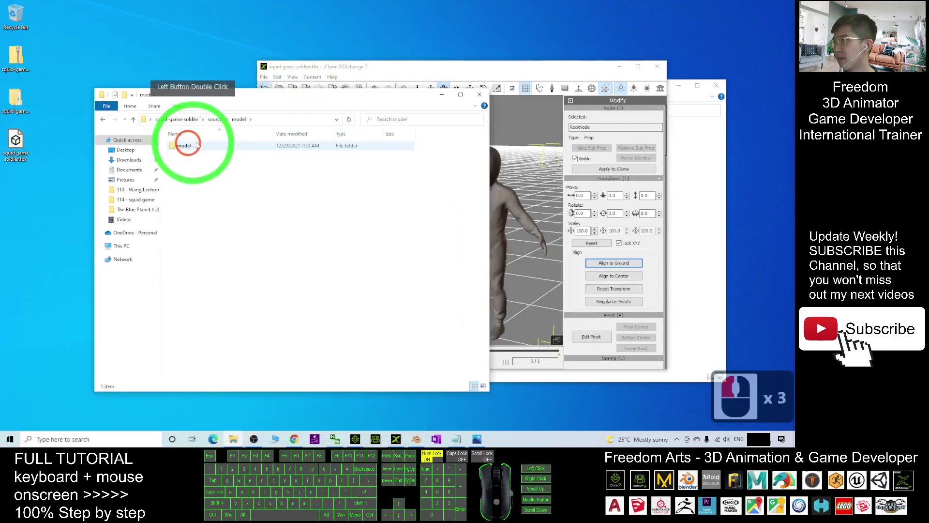
{"action": "double_click", "coordinate": [184, 145]}
{"action": "double_click", "coordinate": [185, 147]}
Apply the Badguys_Squid_Game_albedo.jpg texture to the soldier mesh and maximize the 3DXchange window
{"action": "left_click_drag", "start_coordinate": [186, 155], "coordinate": [502, 194]}
{"action": "left_click_drag", "start_coordinate": [538, 70], "coordinate": [547, 74]}
{"action": "scroll", "coordinate": [503, 166], "scroll_direction": "up", "scroll_amount": 3}
{"action": "scroll", "coordinate": [506, 189], "scroll_direction": "down", "scroll_amount": 1}
{"action": "left_click", "coordinate": [647, 69]}
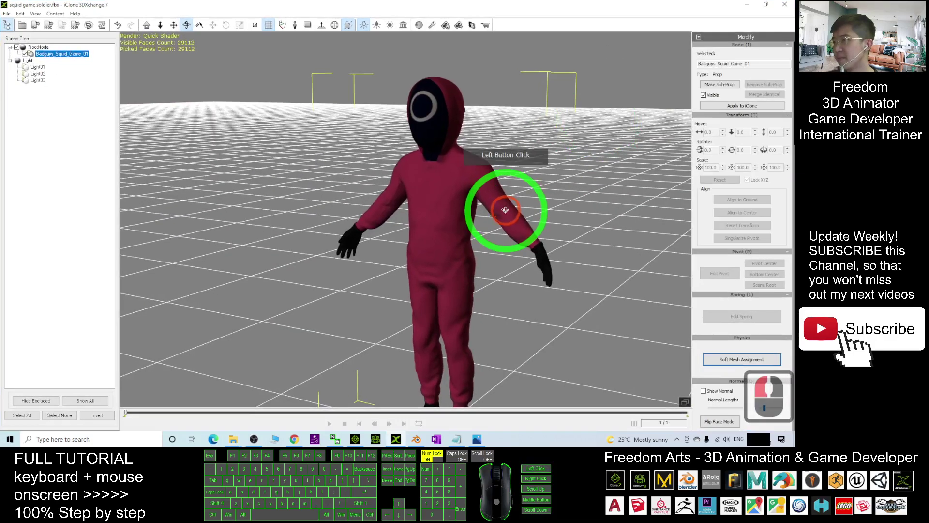
Set the diffuse color of the soldier's Badguys_Squid_Game material to white
{"action": "left_click_drag", "start_coordinate": [504, 207], "coordinate": [781, 363]}
{"action": "left_click", "coordinate": [448, 207]}
{"action": "double_click", "coordinate": [750, 305]}
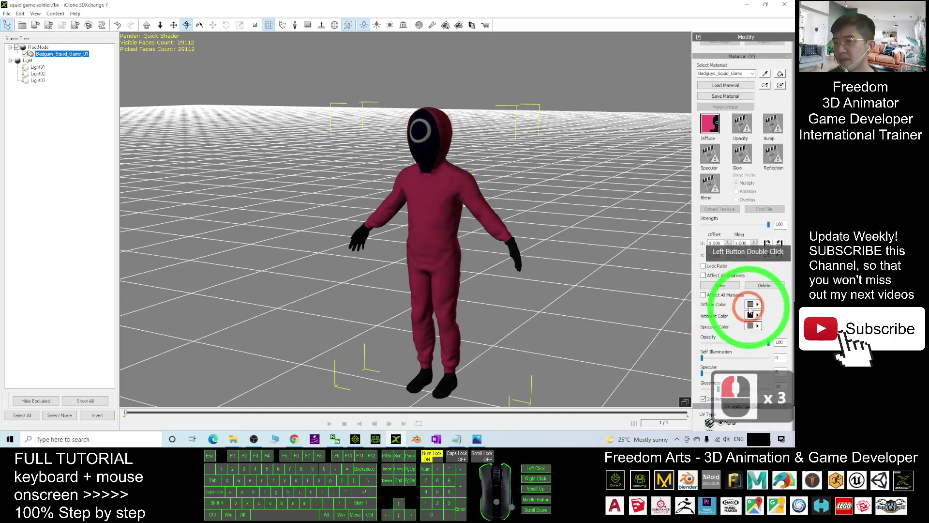
{"action": "left_click", "coordinate": [388, 218]}
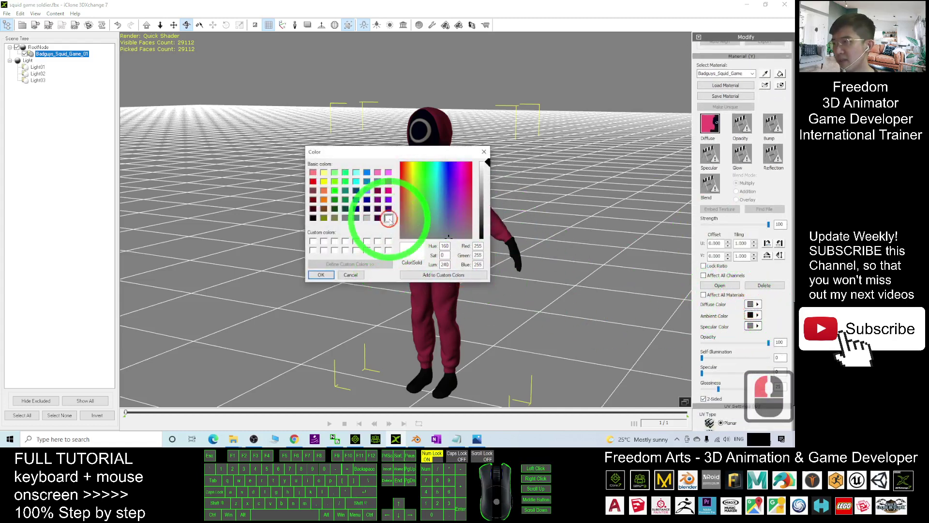
{"action": "left_click", "coordinate": [322, 273]}
{"action": "scroll", "coordinate": [499, 216], "scroll_direction": "up", "scroll_amount": 3}
{"action": "scroll", "coordinate": [479, 215], "scroll_direction": "down", "scroll_amount": 3}
{"action": "key", "text": "c"}
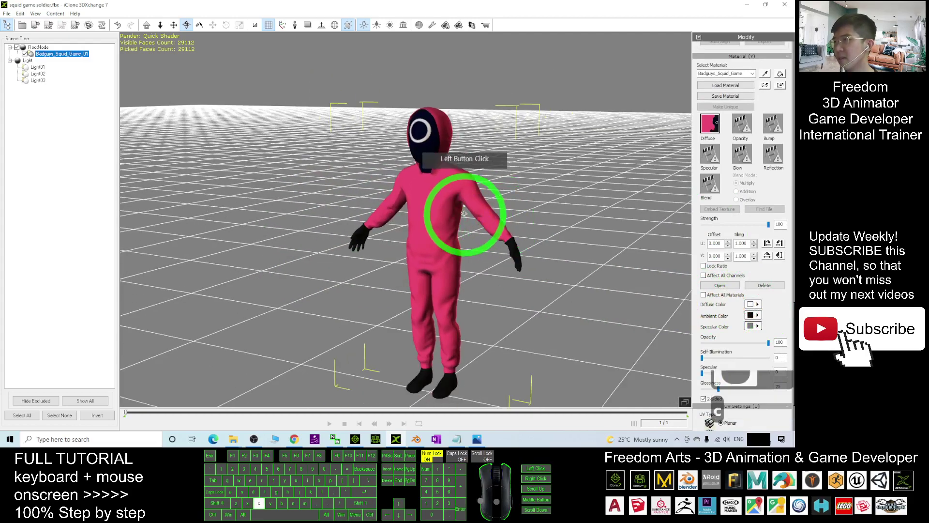
{"action": "left_click_drag", "start_coordinate": [469, 213], "coordinate": [408, 245]}
Start an FBX export of the textured soldier and set its destination folder to the Desktop
{"action": "left_click_drag", "start_coordinate": [445, 5], "coordinate": [557, 116]}
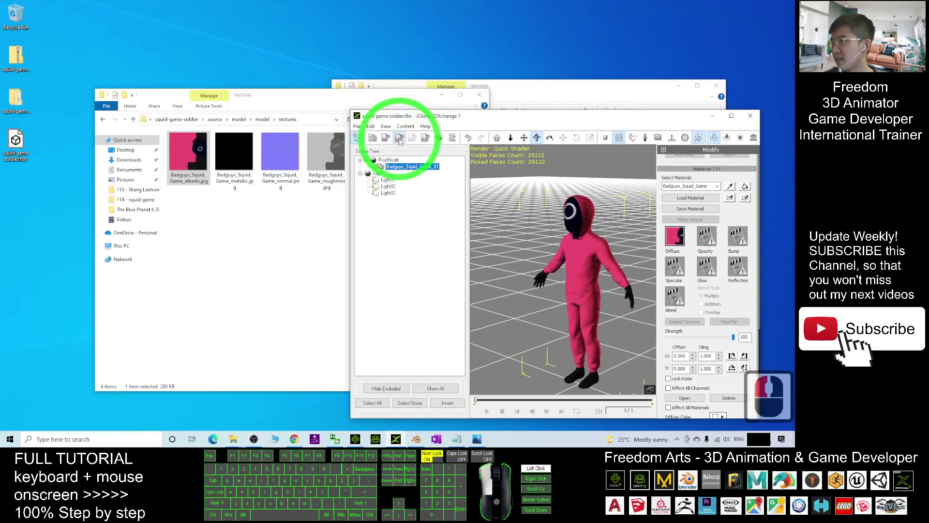
{"action": "left_click", "coordinate": [399, 140]}
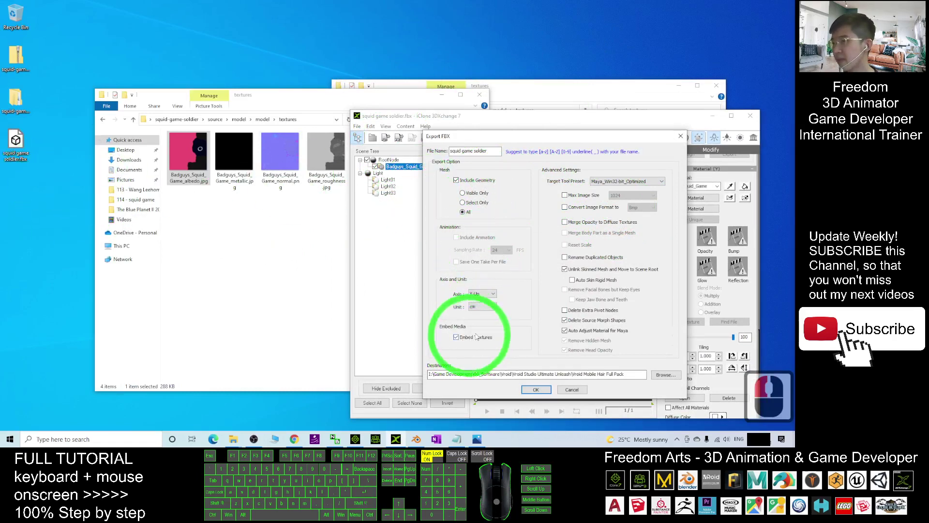
{"action": "left_click", "coordinate": [666, 374]}
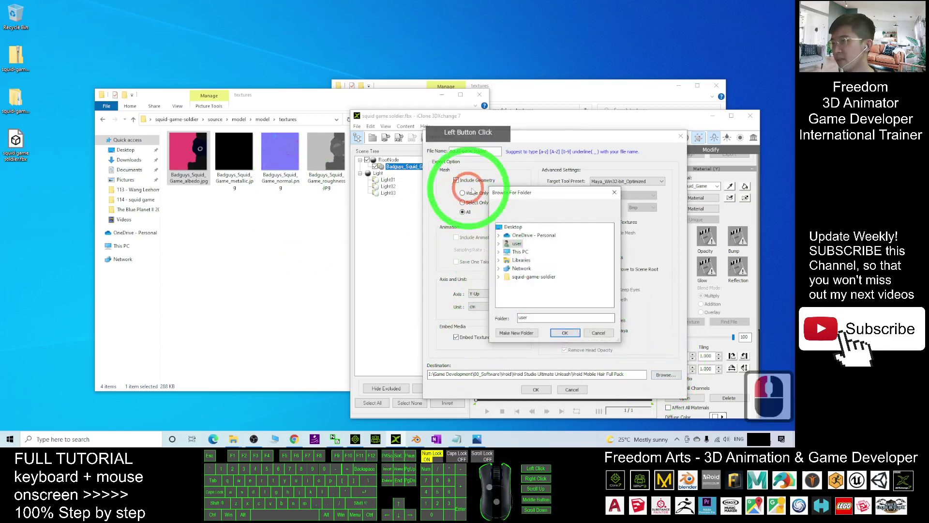
{"action": "left_click", "coordinate": [514, 225]}
{"action": "left_click", "coordinate": [564, 333]}
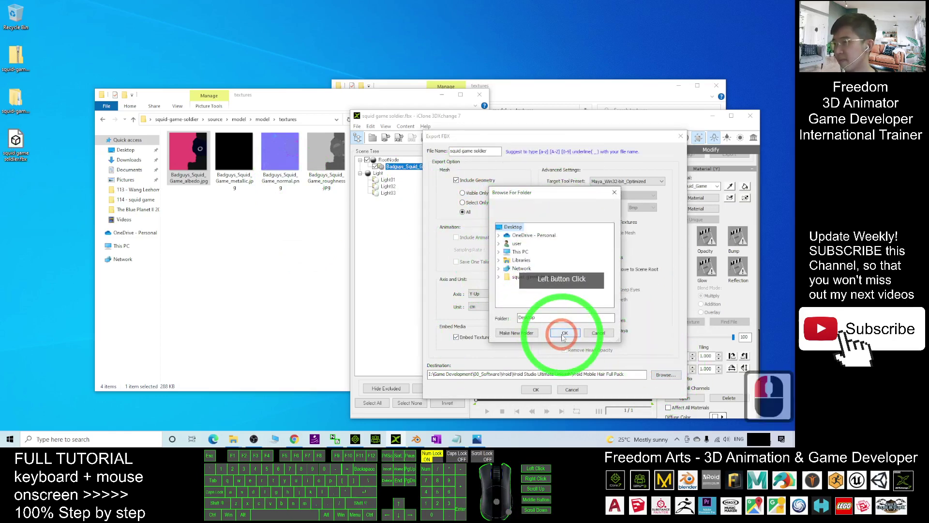
{"action": "left_click", "coordinate": [565, 333]}
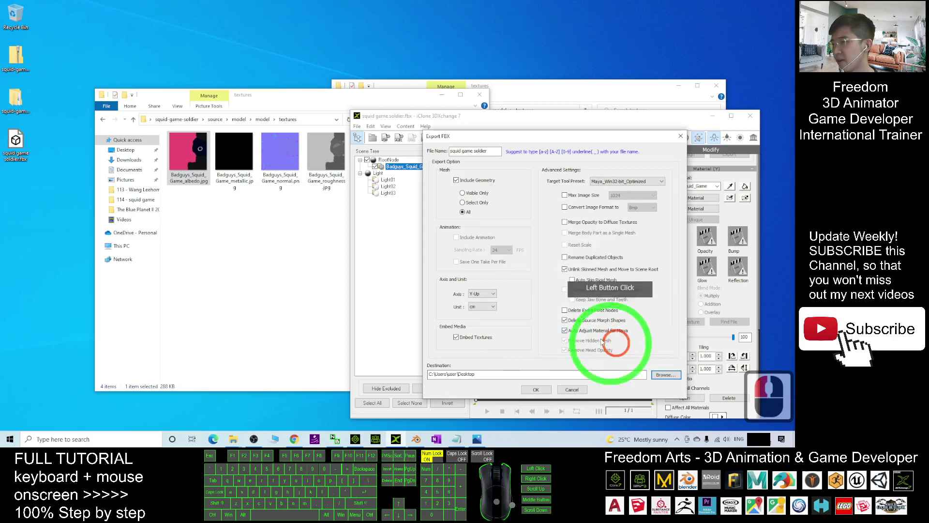
Name the export "squid game soldier with texture", export it, and check the new file on the desktop
{"action": "left_click", "coordinate": [494, 151]}
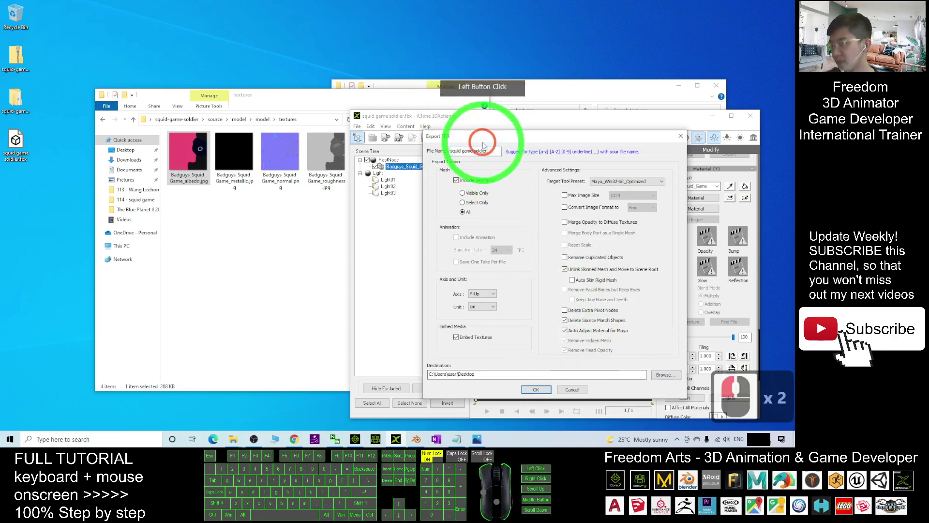
{"action": "type", "text": "with texture"}
{"action": "key", "text": "Return"}
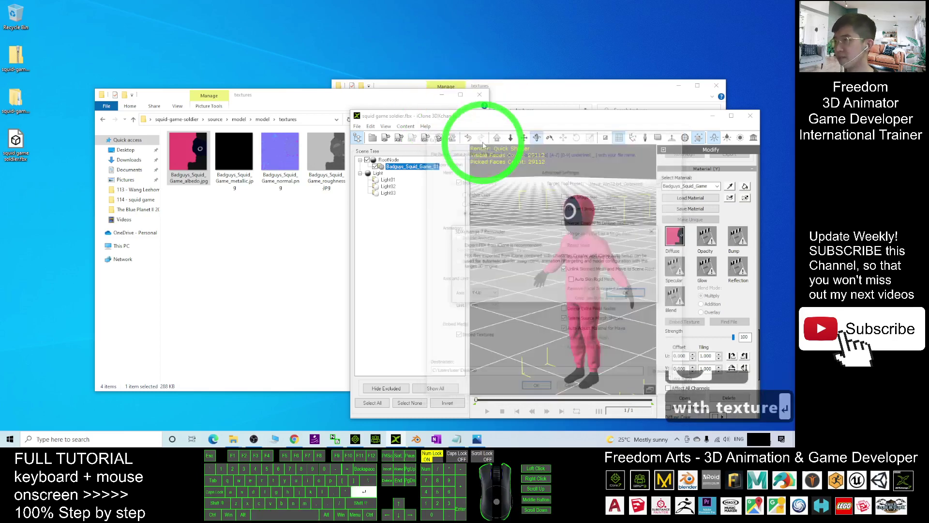
{"action": "left_click", "coordinate": [627, 294]}
{"action": "left_click", "coordinate": [572, 286]}
{"action": "left_click", "coordinate": [18, 186]}
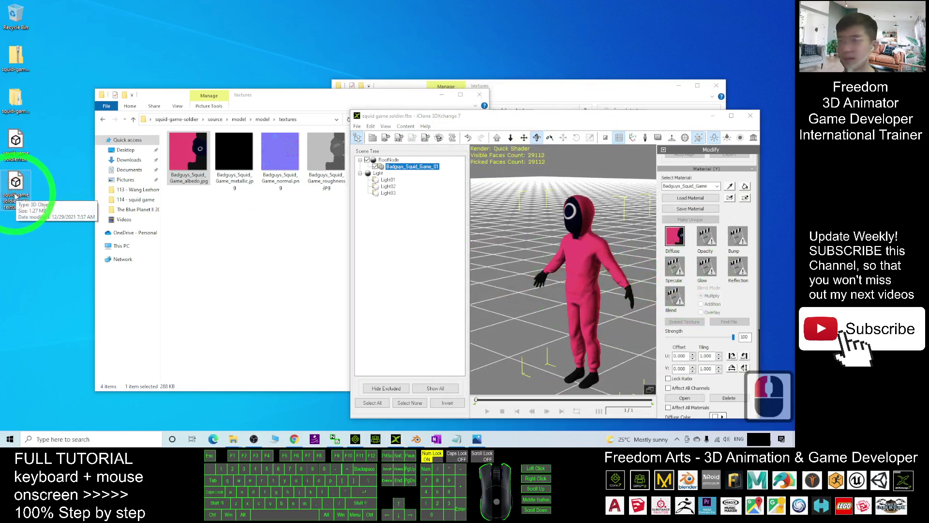
{"action": "left_click", "coordinate": [677, 88]}
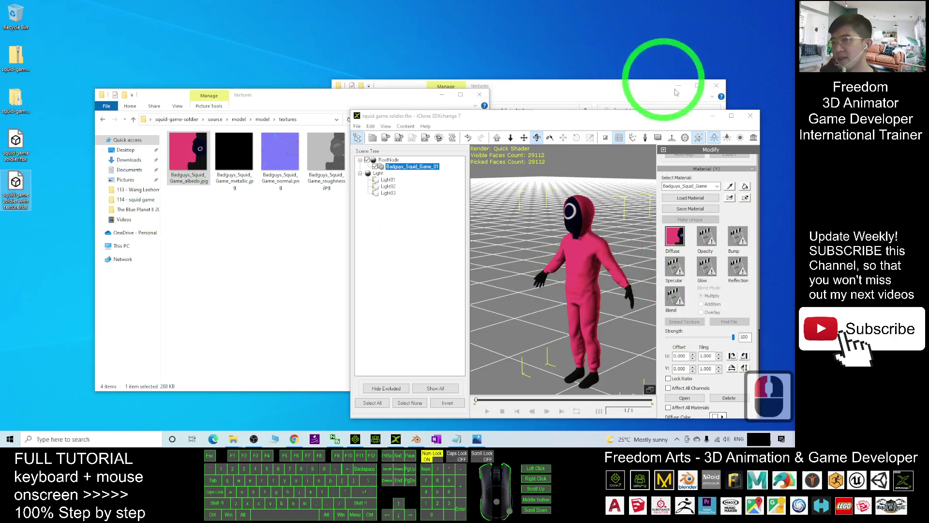
Look through the soldier's modification settings for the character setup options and minimize 3DXchange
{"action": "left_click", "coordinate": [731, 116]}
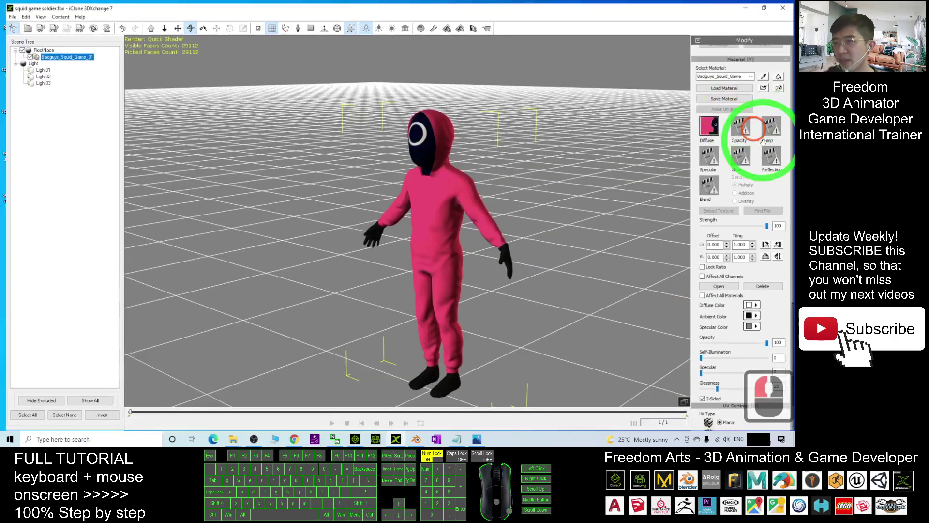
{"action": "left_click_drag", "start_coordinate": [793, 108], "coordinate": [793, 285]}
{"action": "left_click_drag", "start_coordinate": [794, 322], "coordinate": [793, 174]}
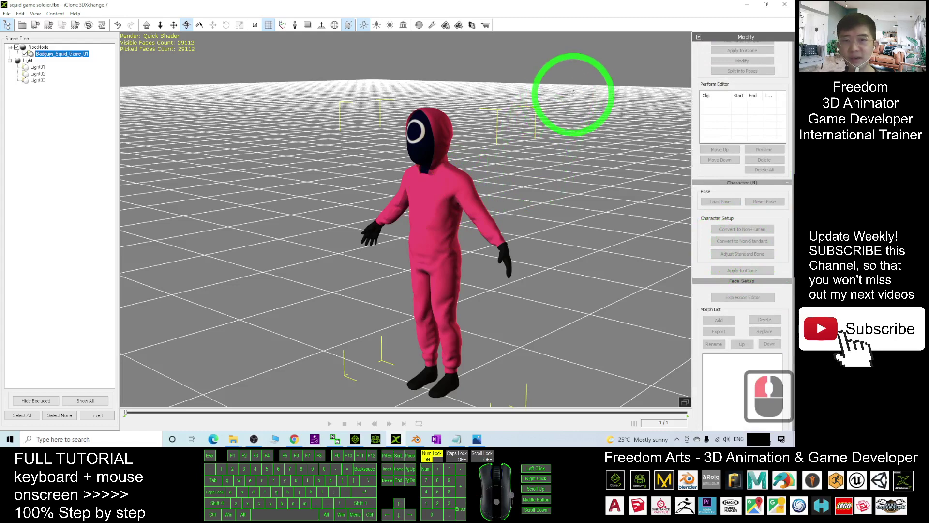
{"action": "left_click", "coordinate": [744, 3]}
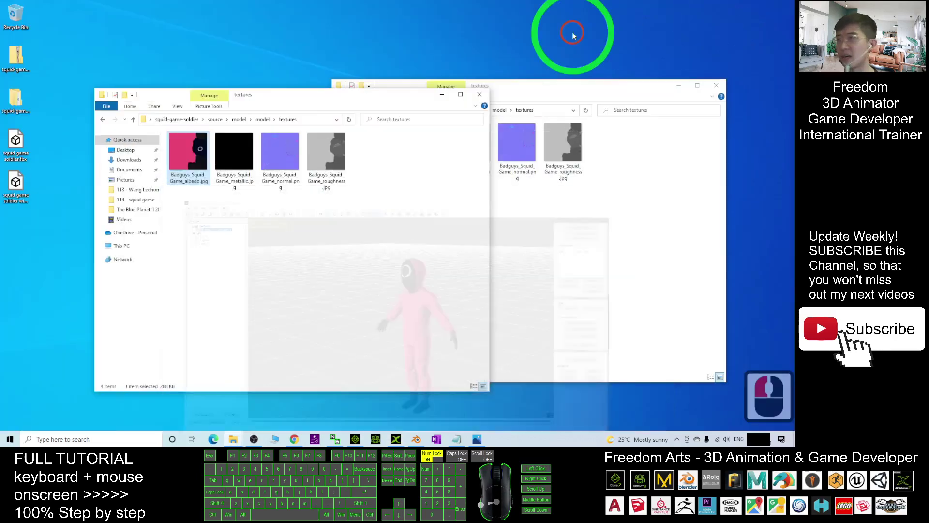
Switch to Chrome and open mixamo.com in a new tab
{"action": "left_click", "coordinate": [17, 228]}
{"action": "mouse_move", "coordinate": [337, 422]}
{"action": "left_mouse_down"}
{"action": "mouse_move", "coordinate": [295, 438]}
{"action": "mouse_move", "coordinate": [251, 4]}
{"action": "left_mouse_up"}
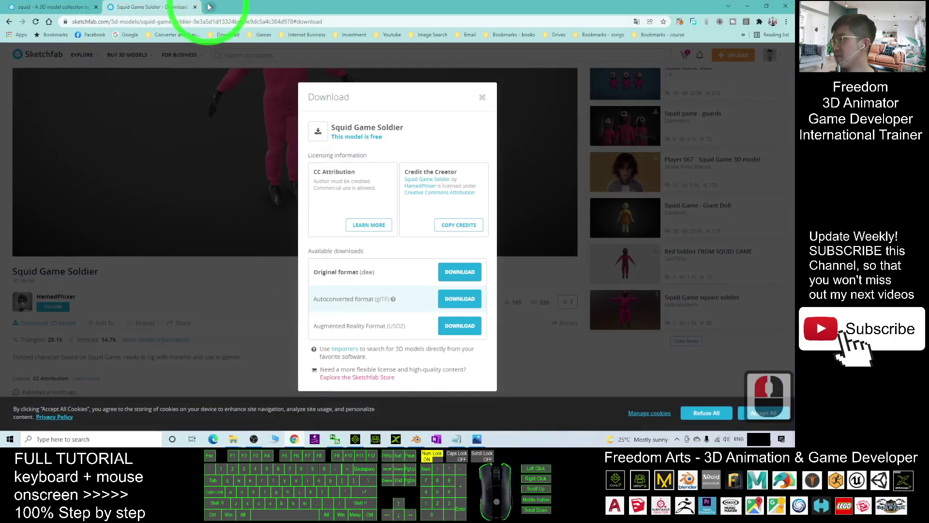
{"action": "left_click", "coordinate": [210, 6]}
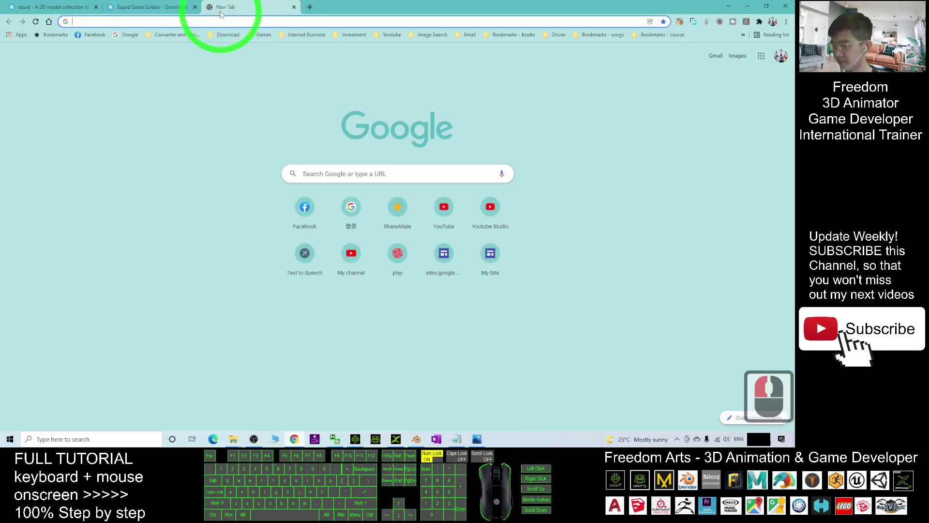
{"action": "type", "text": "mixa"}
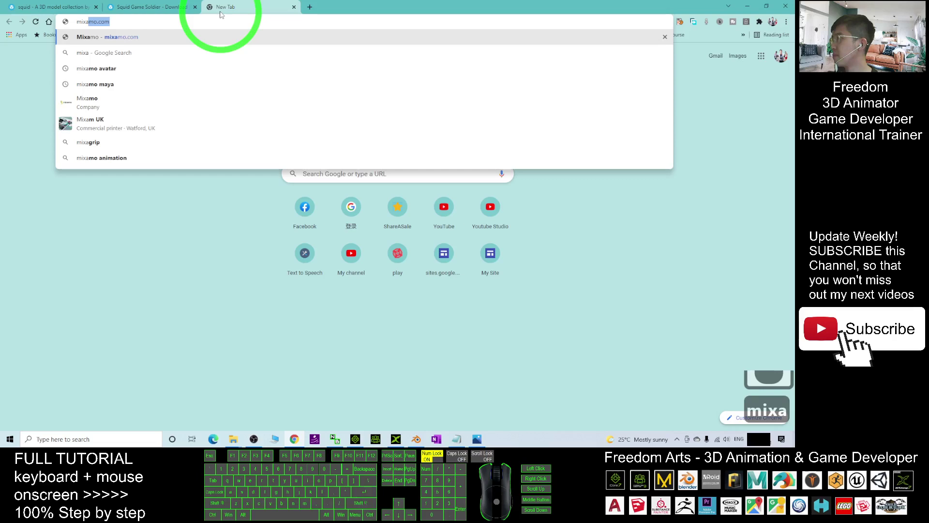
{"action": "type", "text": "mo.com"}
{"action": "key", "text": "Return"}
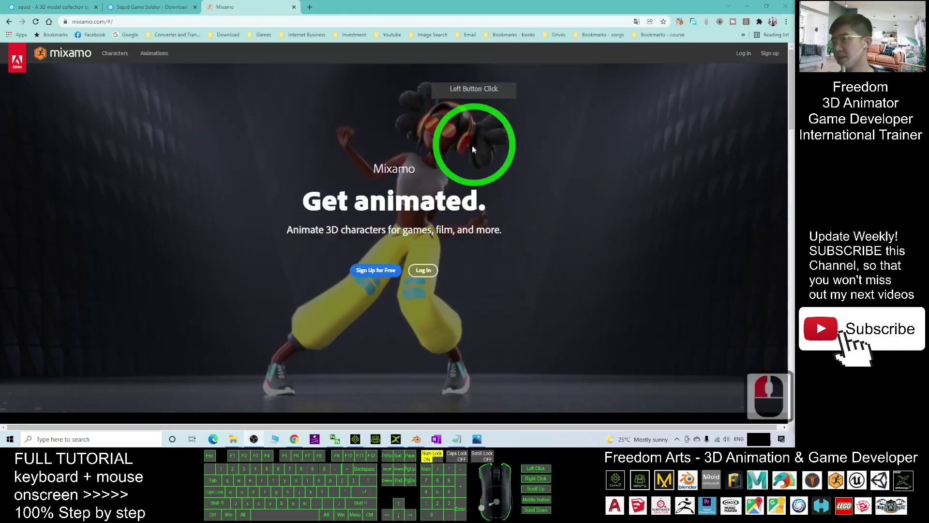
Log in to Mixamo with the Google account
{"action": "left_click", "coordinate": [423, 270]}
{"action": "left_click", "coordinate": [600, 167]}
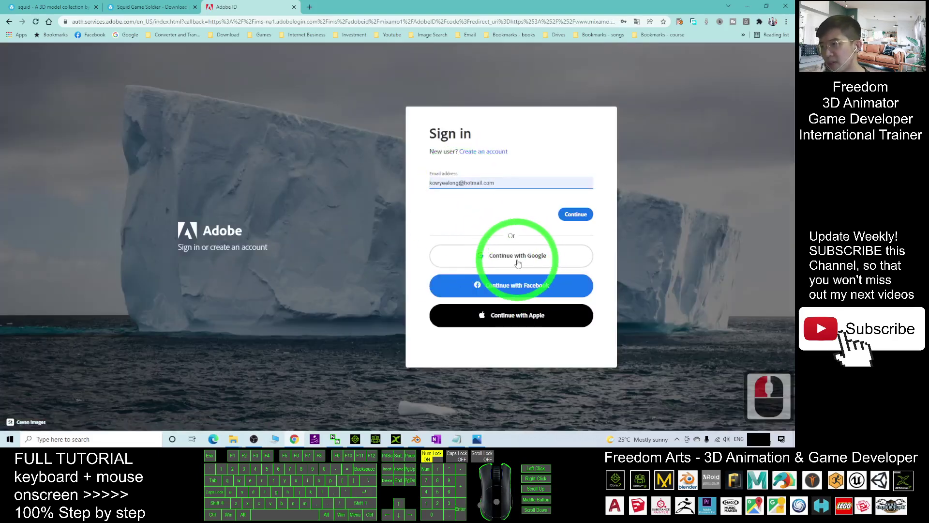
{"action": "left_click", "coordinate": [517, 261]}
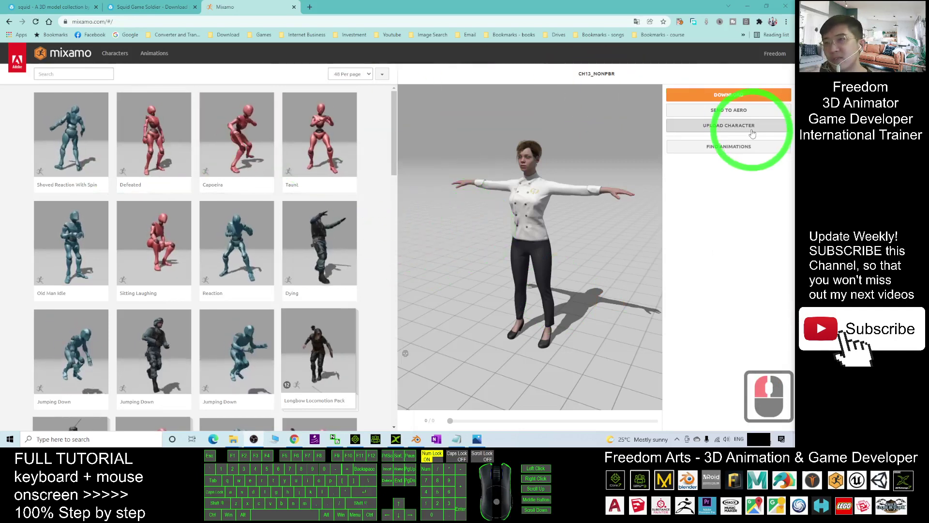
Upload "squid game soldier with texture" from the desktop as a new Mixamo character and accept its front-facing orientation
{"action": "double_click", "coordinate": [528, 4]}
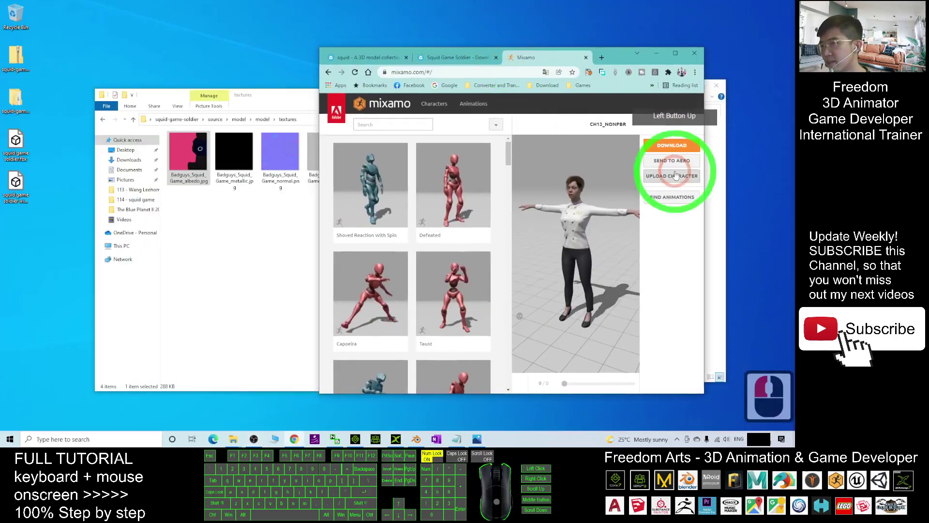
{"action": "double_click", "coordinate": [677, 176]}
{"action": "left_click", "coordinate": [28, 192]}
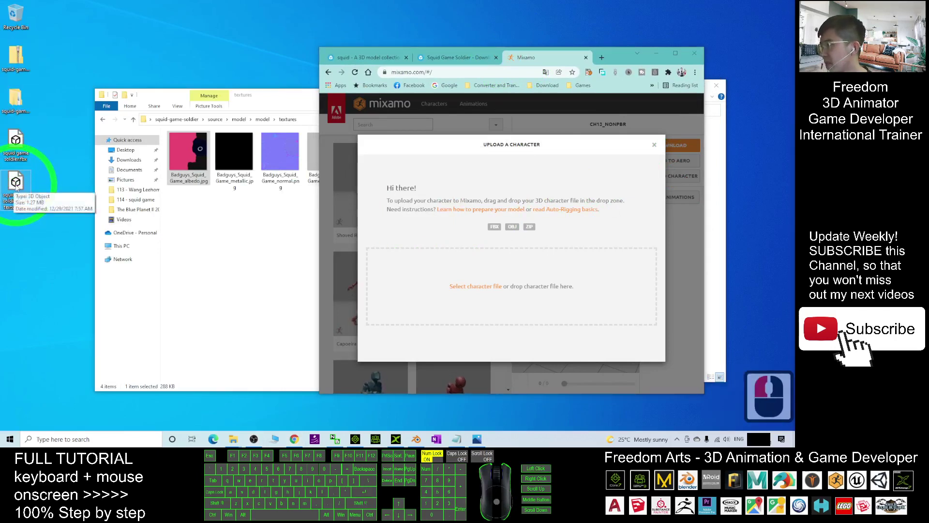
{"action": "left_click_drag", "start_coordinate": [16, 189], "coordinate": [504, 280]}
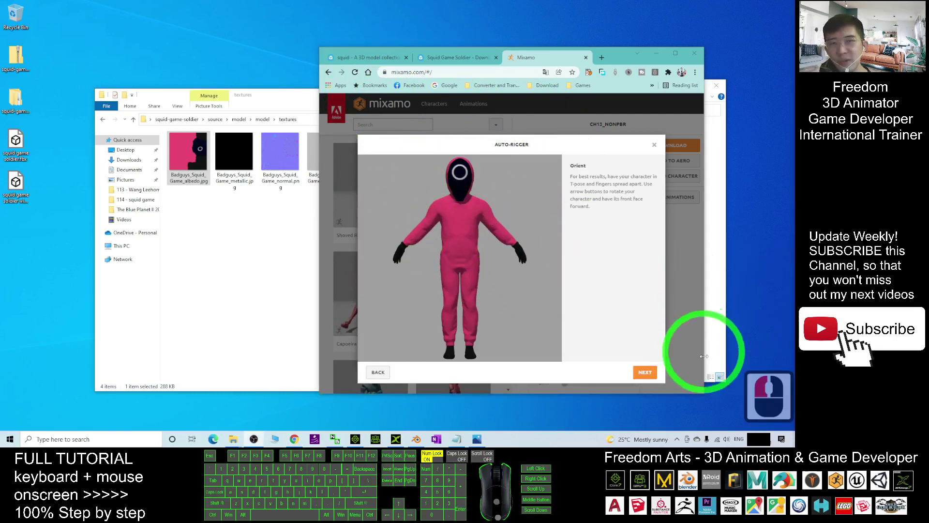
{"action": "left_click", "coordinate": [643, 372]}
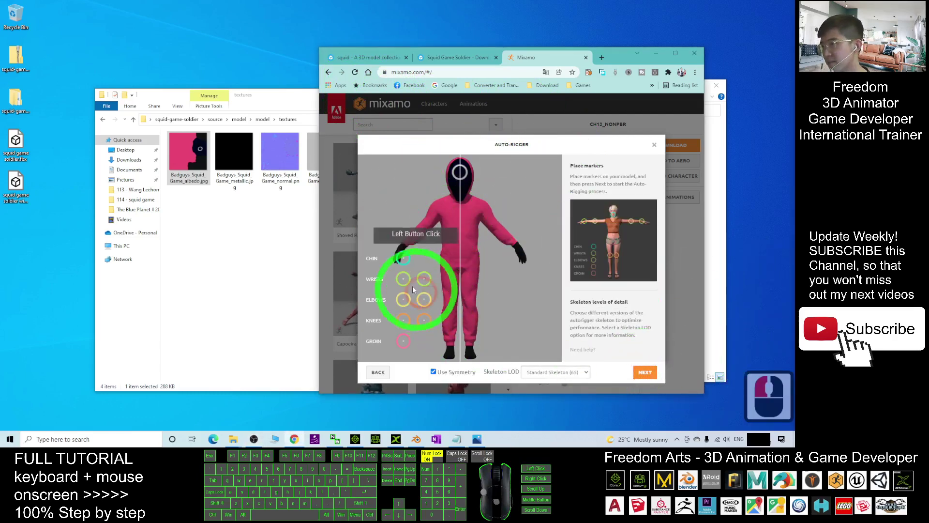
Place the chin, wrist, elbow, knee and groin markers symmetrically, auto-rig the soldier and accept it as the new character
{"action": "left_click_drag", "start_coordinate": [409, 258], "coordinate": [460, 200]}
{"action": "left_click_drag", "start_coordinate": [403, 279], "coordinate": [405, 244]}
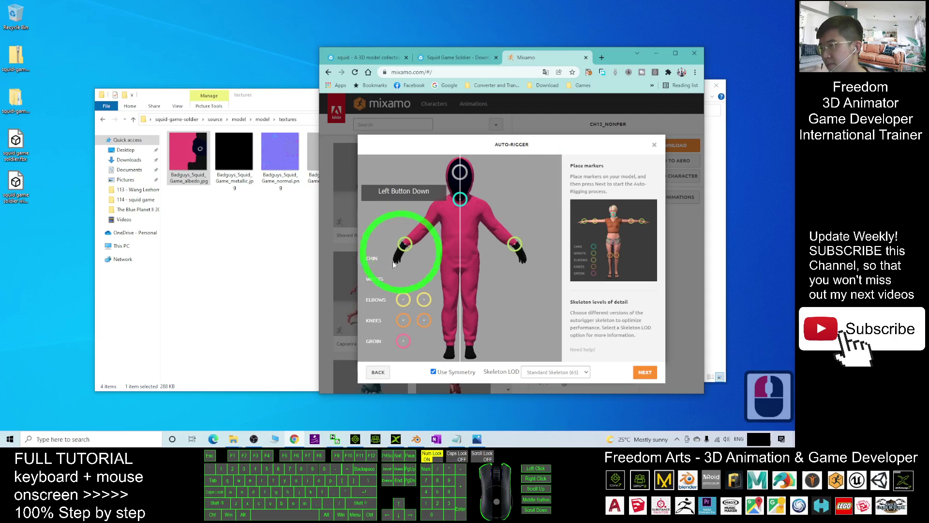
{"action": "left_click_drag", "start_coordinate": [403, 299], "coordinate": [424, 230]}
{"action": "mouse_move", "coordinate": [403, 320]}
{"action": "left_mouse_down"}
{"action": "mouse_move", "coordinate": [442, 297]}
{"action": "mouse_move", "coordinate": [452, 302]}
{"action": "left_mouse_up"}
{"action": "left_click_drag", "start_coordinate": [402, 340], "coordinate": [460, 269]}
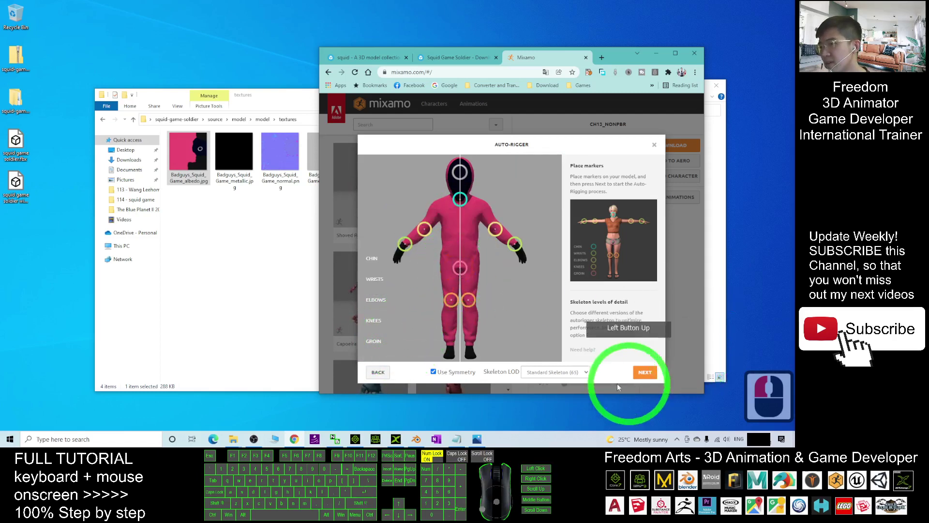
{"action": "left_click", "coordinate": [647, 374]}
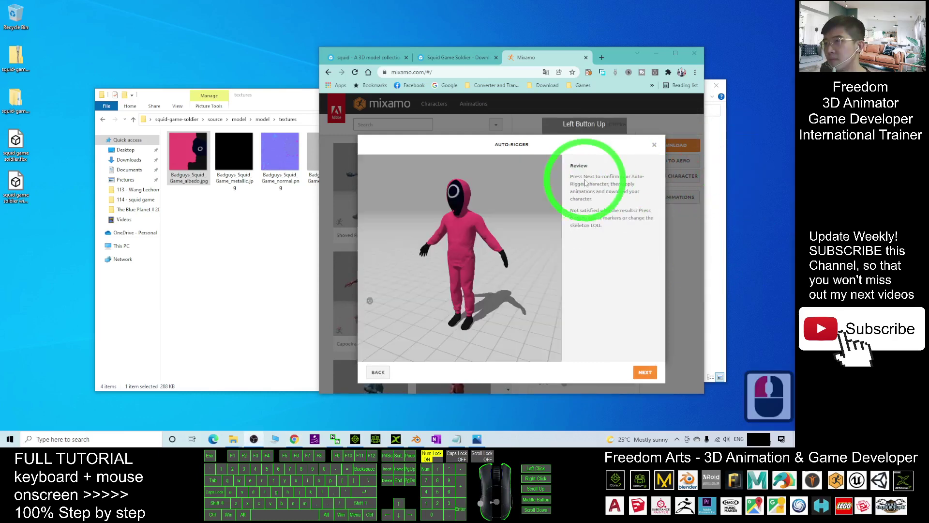
{"action": "left_click", "coordinate": [643, 373]}
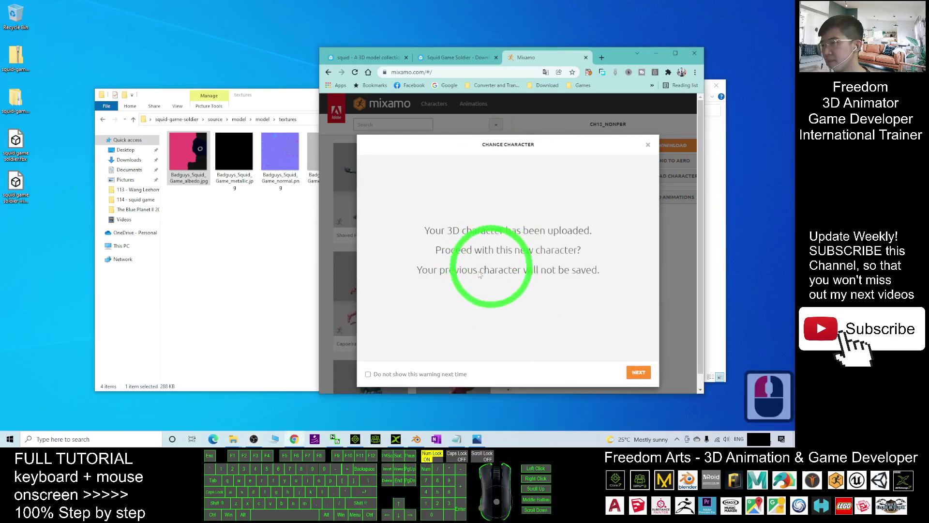
{"action": "left_click", "coordinate": [638, 373]}
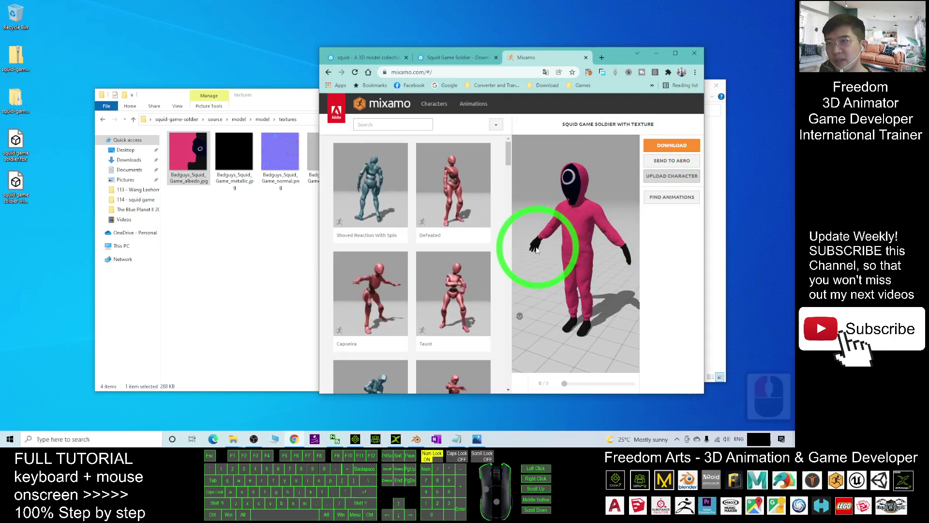
Download the rigged soldier in FBX Binary format with the pose set to T-pose
{"action": "left_click", "coordinate": [663, 146]}
{"action": "left_click", "coordinate": [546, 183]}
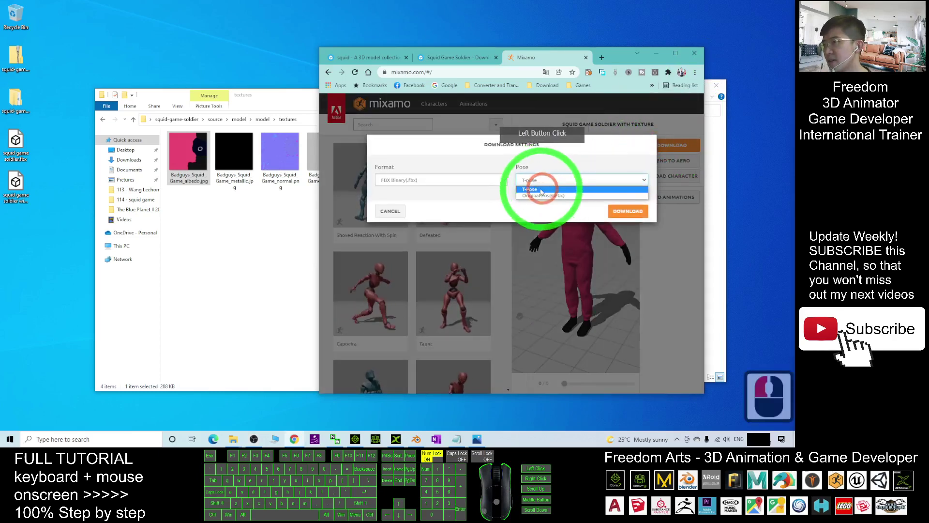
{"action": "left_click", "coordinate": [545, 187]}
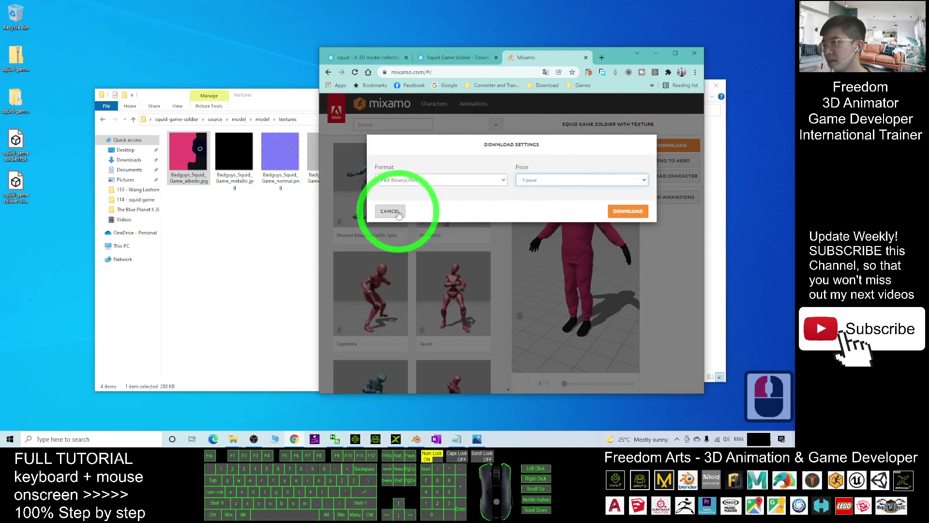
{"action": "left_click", "coordinate": [636, 215]}
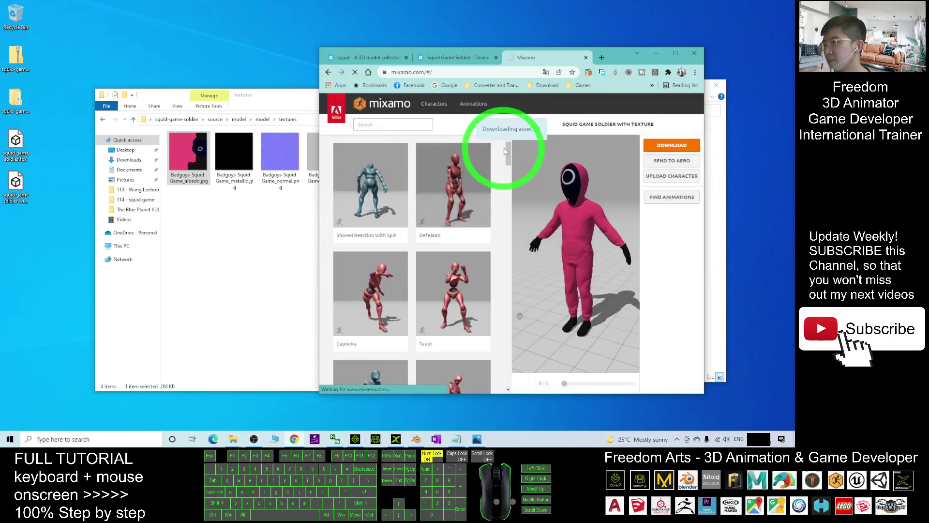
Show the downloaded soldier FBX in the Downloads folder and reposition the folder window
{"action": "left_click", "coordinate": [509, 151]}
{"action": "left_click_drag", "start_coordinate": [509, 151], "coordinate": [524, 184]}
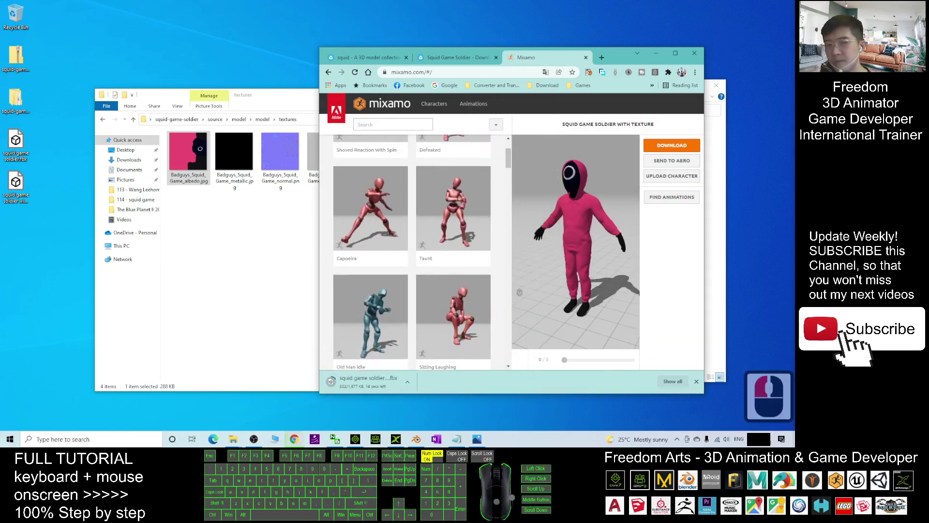
{"action": "left_click", "coordinate": [253, 439]}
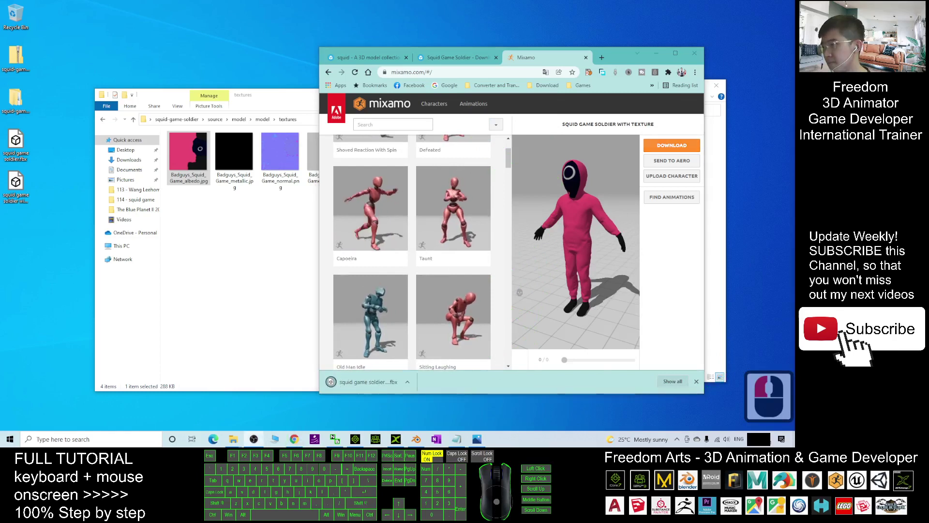
{"action": "left_click", "coordinate": [482, 373]}
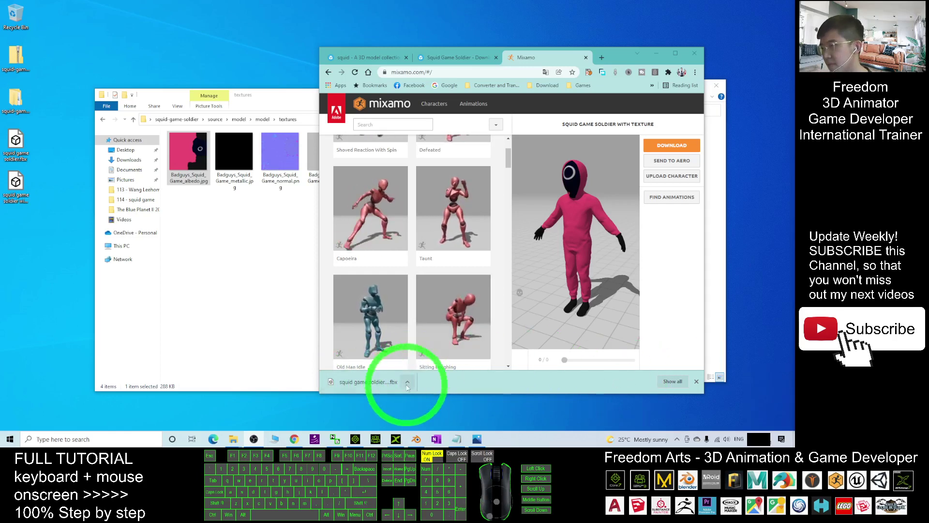
{"action": "left_click", "coordinate": [407, 382]}
{"action": "left_click", "coordinate": [438, 353]}
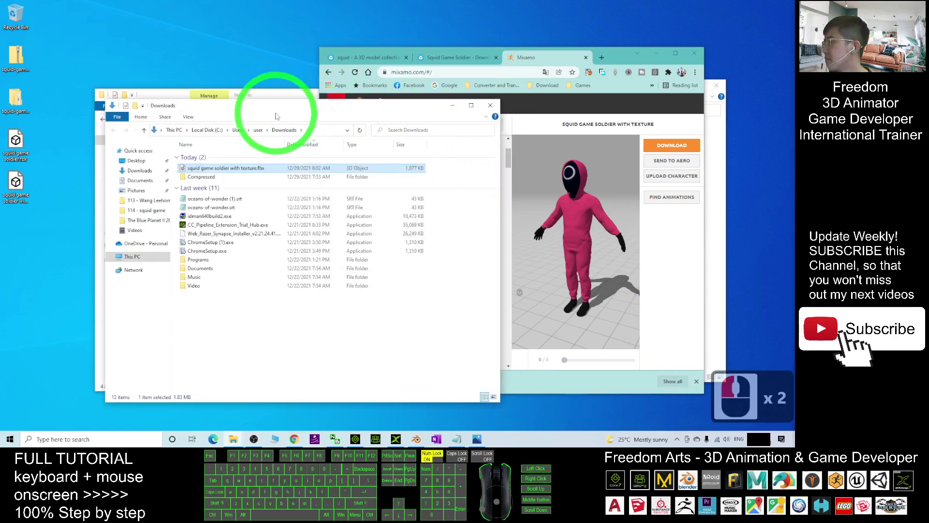
{"action": "left_click_drag", "start_coordinate": [270, 110], "coordinate": [315, 108]}
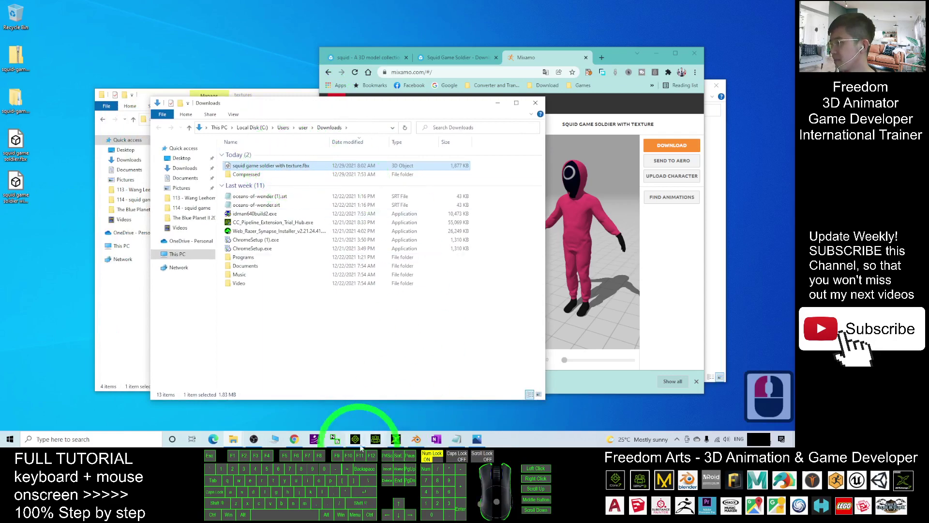
Switch to 3DXchange 7 and try to import the downloaded soldier FBX with Import Animation enabled, discarding the current data without exporting
{"action": "left_click", "coordinate": [396, 439]}
{"action": "left_click_drag", "start_coordinate": [415, 10], "coordinate": [523, 95]}
{"action": "left_click_drag", "start_coordinate": [257, 165], "coordinate": [548, 309]}
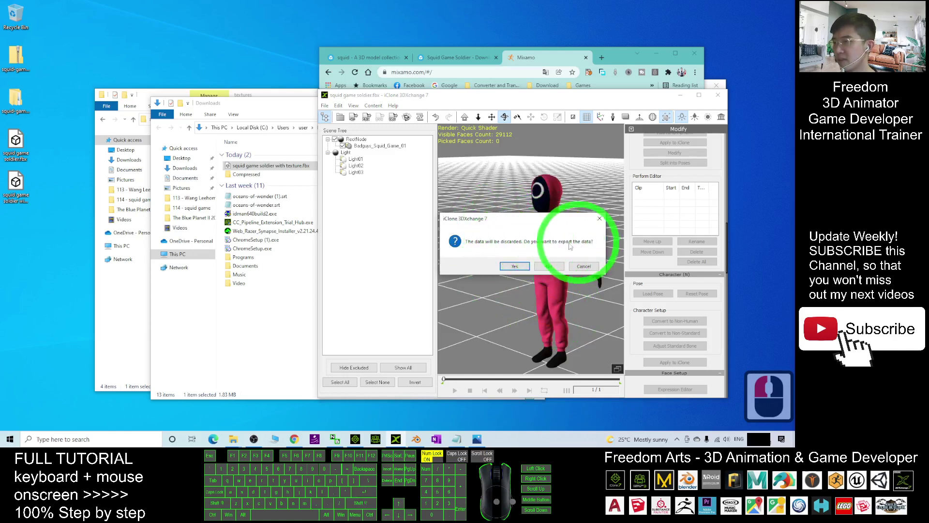
{"action": "left_click", "coordinate": [549, 267]}
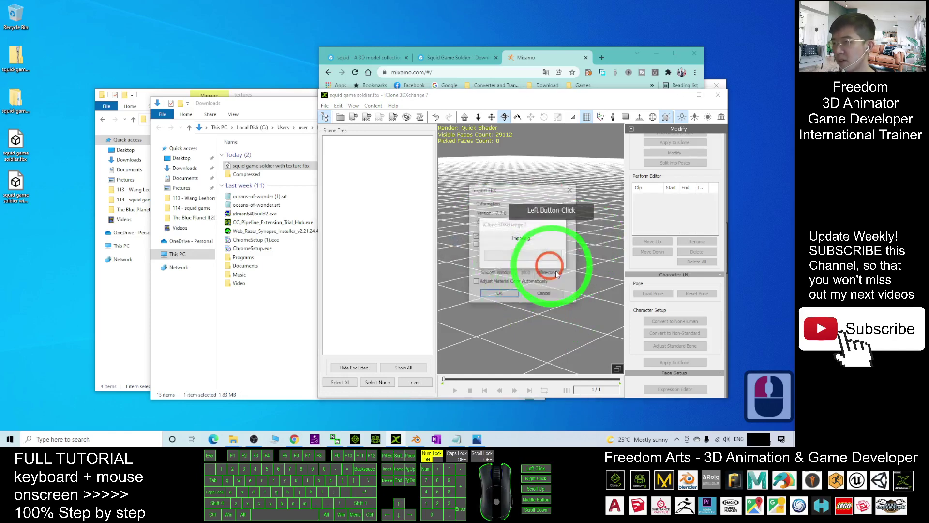
{"action": "left_click", "coordinate": [480, 244]}
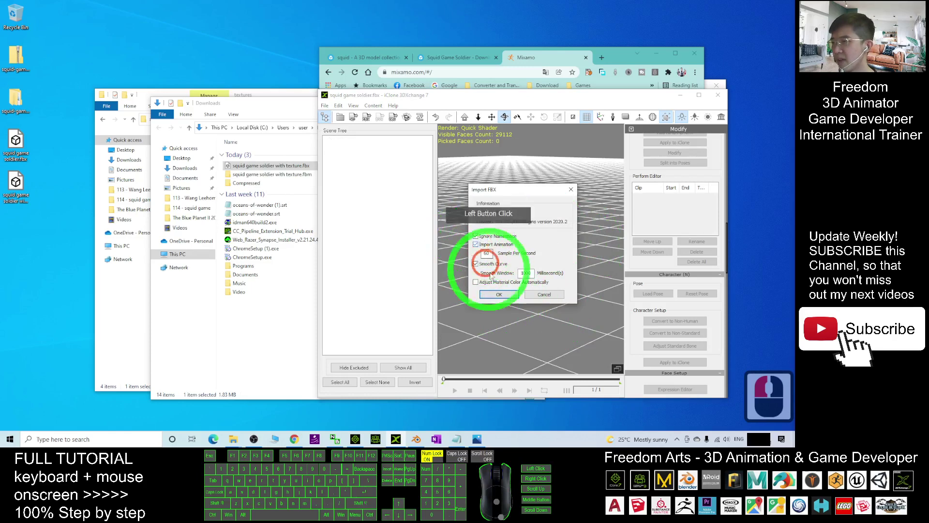
{"action": "left_click", "coordinate": [499, 294]}
{"action": "left_click", "coordinate": [568, 266]}
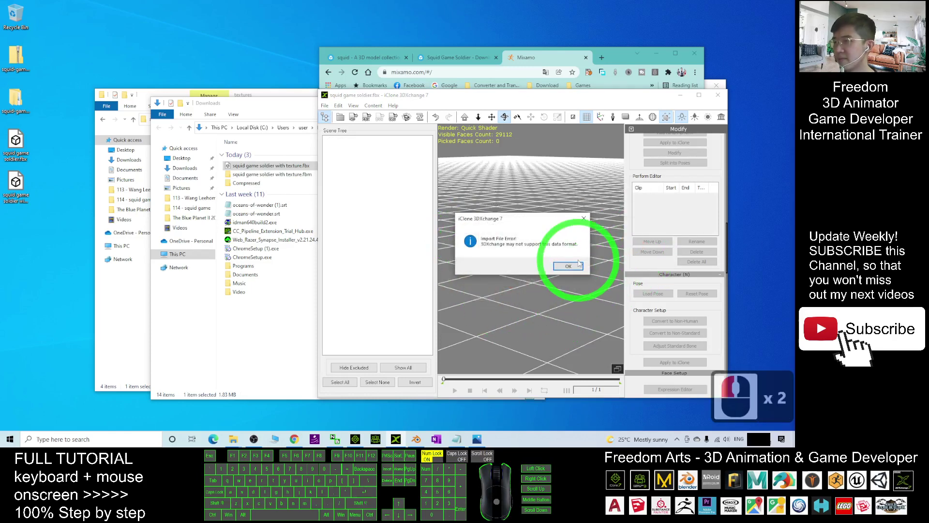
{"action": "left_click", "coordinate": [274, 193]}
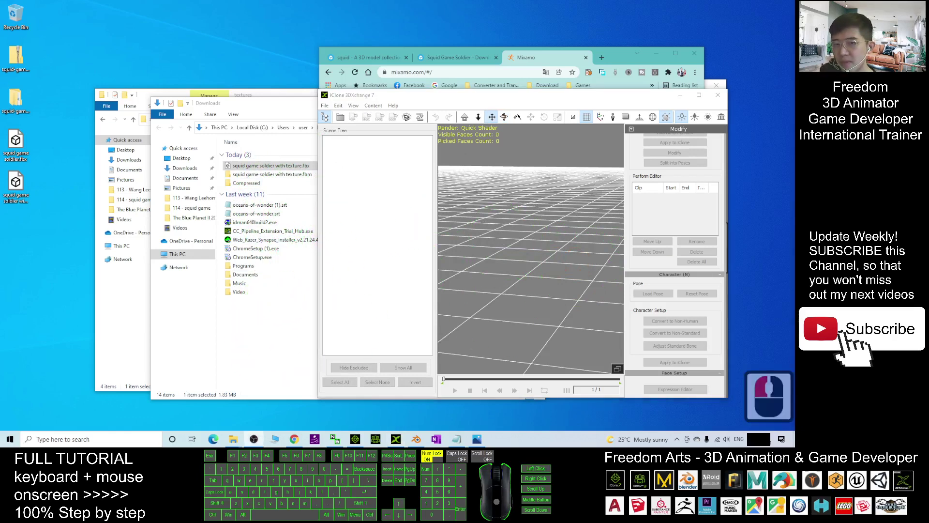
{"action": "left_click", "coordinate": [373, 274]}
{"action": "left_click", "coordinate": [571, 349]}
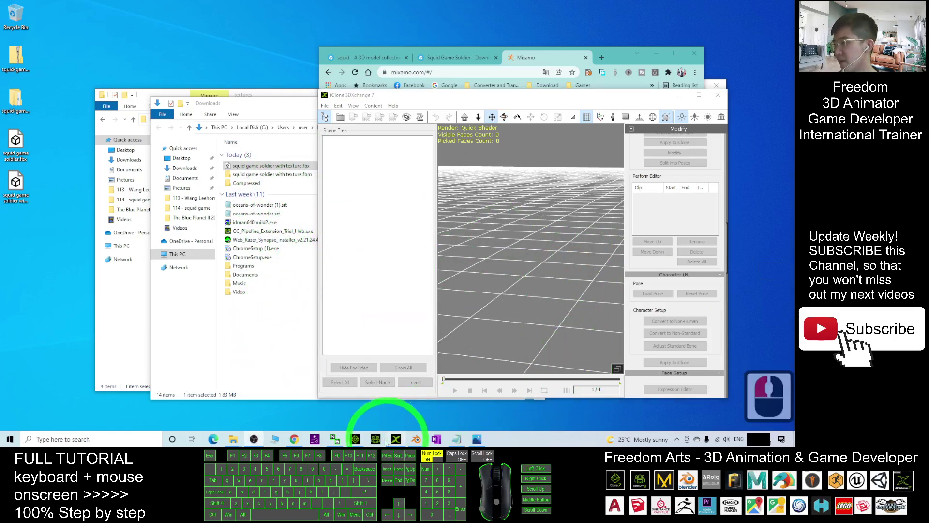
Switch to iClone 7 and import "squid game soldier with texture.fbx" from Downloads at the centre of the scene
{"action": "left_click", "coordinate": [358, 439]}
{"action": "left_click_drag", "start_coordinate": [446, 5], "coordinate": [730, 23]}
{"action": "left_click", "coordinate": [256, 165]}
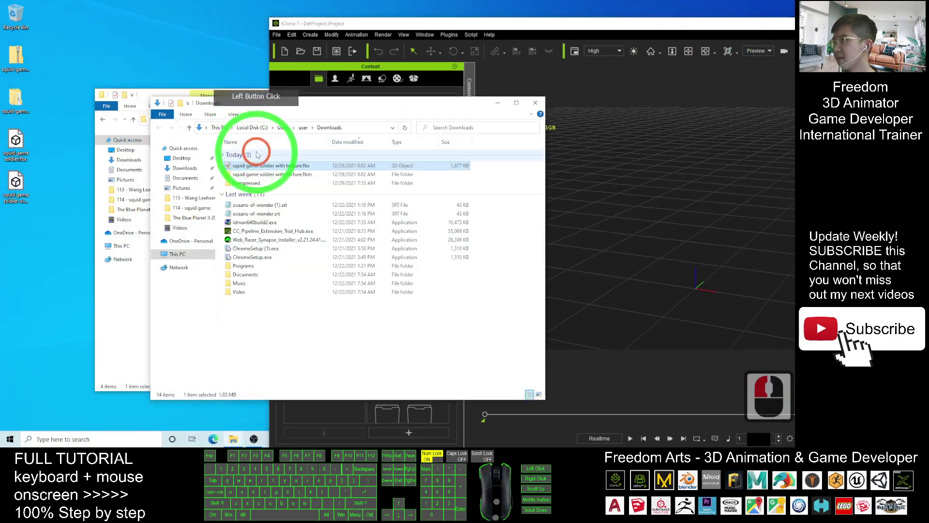
{"action": "left_click_drag", "start_coordinate": [258, 167], "coordinate": [695, 286]}
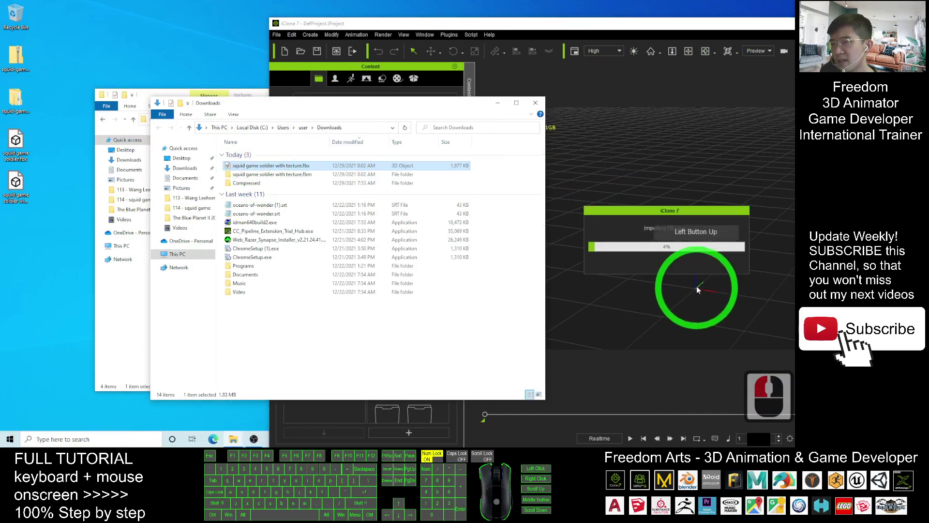
{"action": "double_click", "coordinate": [674, 27]}
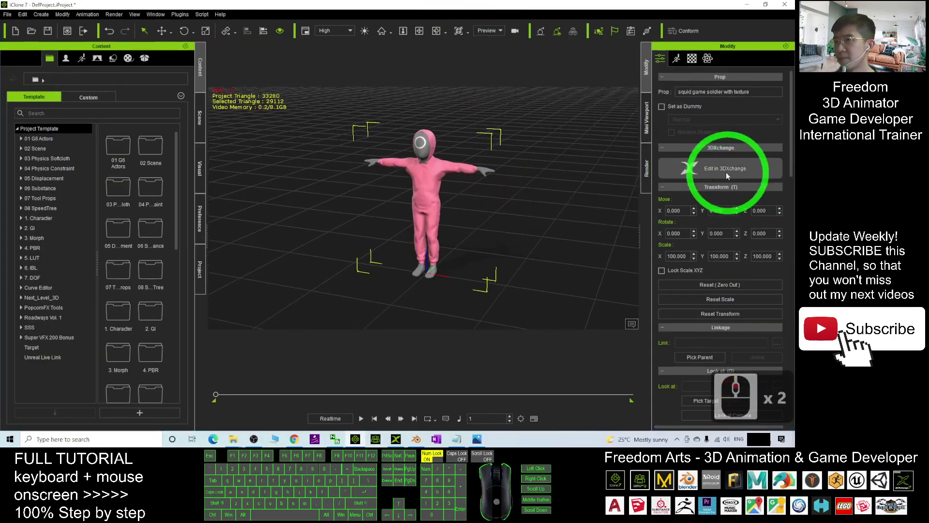
Examine the soldier's bone hierarchy in Edit Motion Layer and close the editor
{"action": "left_click", "coordinate": [676, 59]}
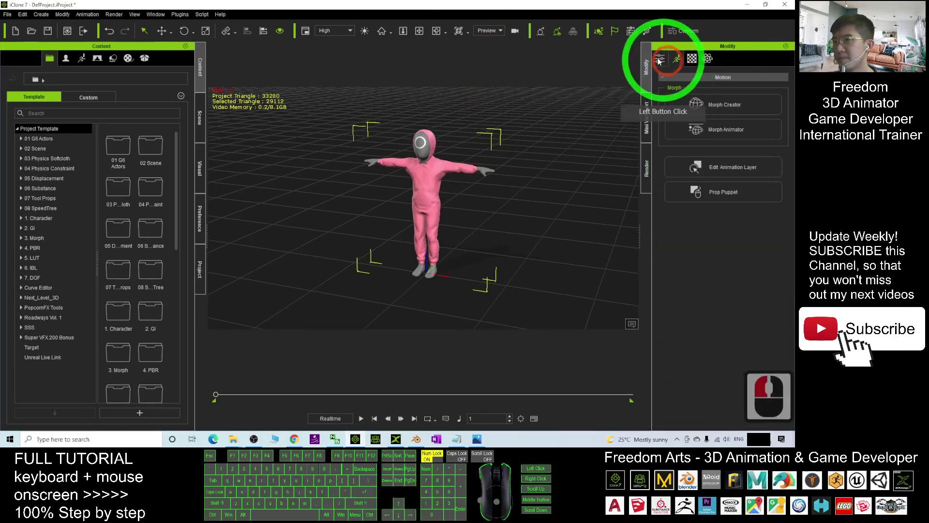
{"action": "left_click", "coordinate": [725, 164]}
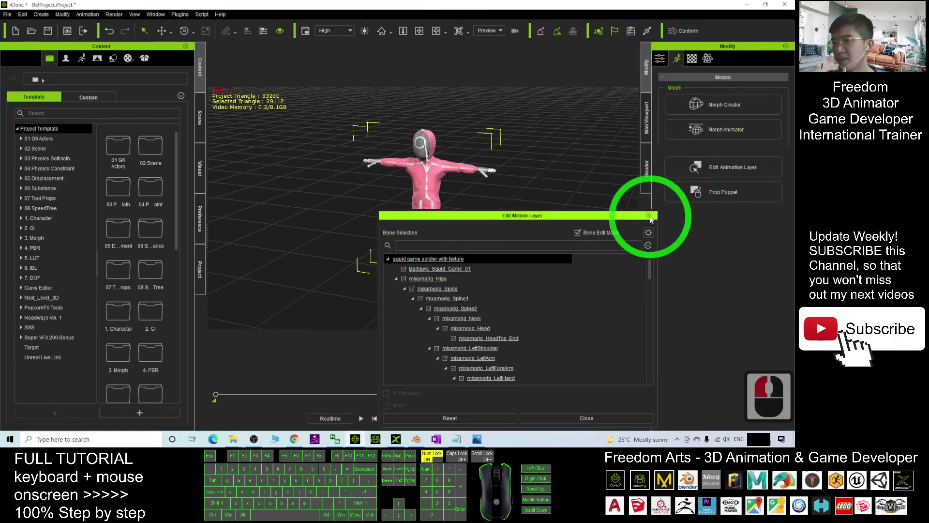
{"action": "left_click", "coordinate": [649, 215]}
Open the soldier prop in 3DXchange from iClone, accept removal of its animation data and maximize the window
{"action": "left_click", "coordinate": [660, 59]}
{"action": "left_click", "coordinate": [716, 175]}
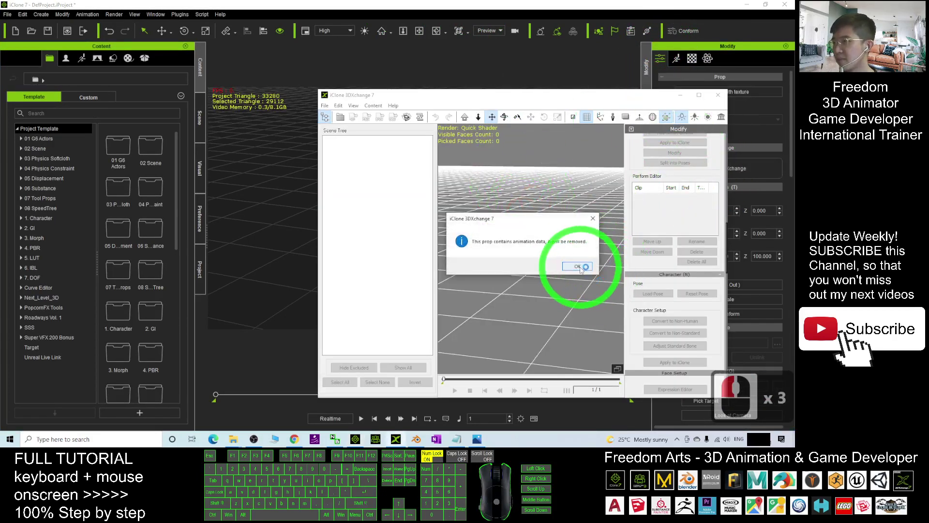
{"action": "left_click", "coordinate": [578, 267]}
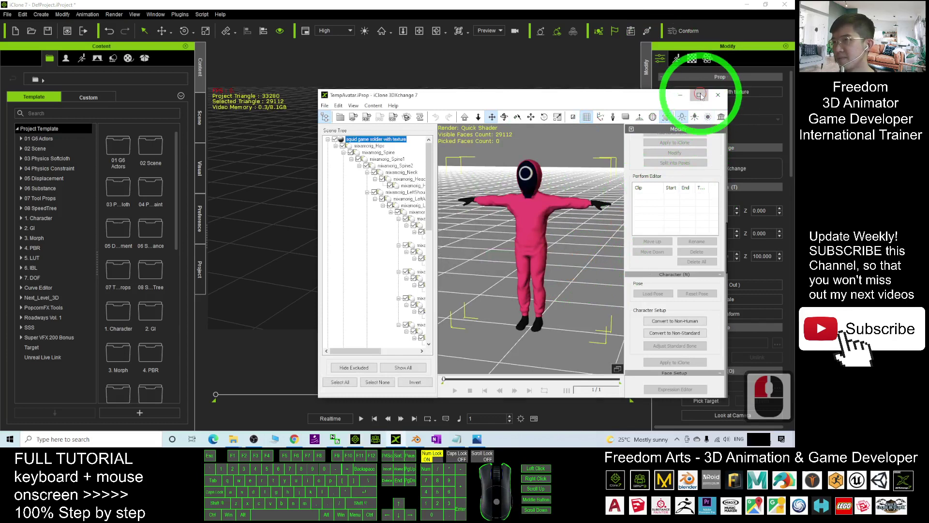
{"action": "left_click", "coordinate": [699, 94]}
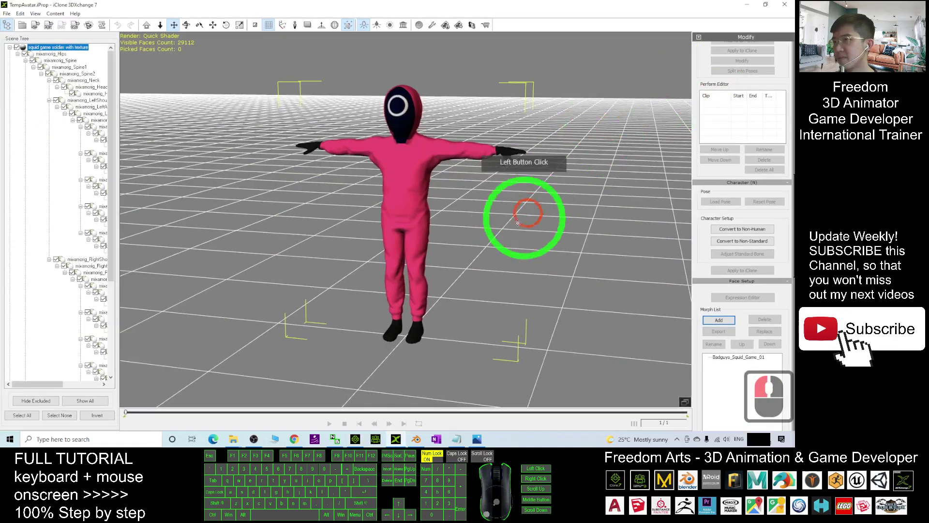
Convert the soldier to a non-standard character using the Maya Human-IK preset with the 00_Tpose motion activated
{"action": "left_click", "coordinate": [732, 241]}
{"action": "left_click", "coordinate": [757, 91]}
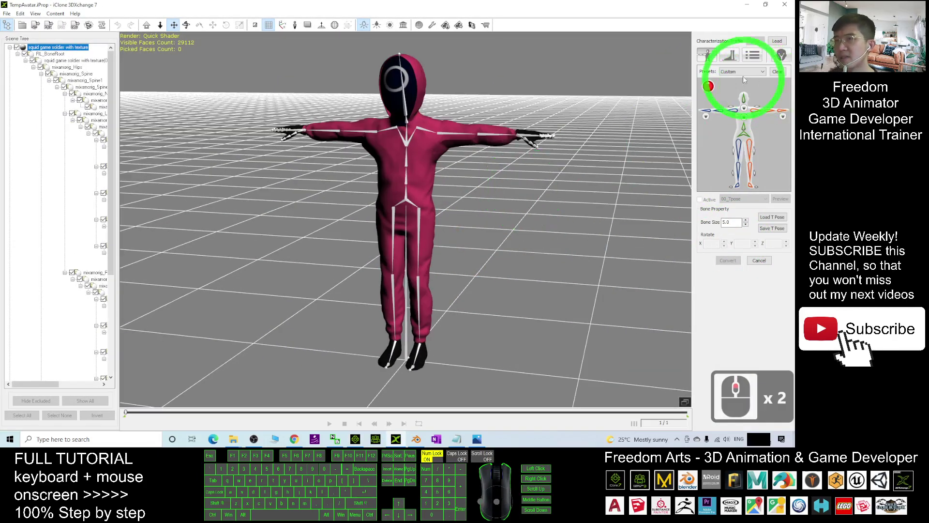
{"action": "left_click", "coordinate": [742, 71]}
{"action": "left_click", "coordinate": [737, 101]}
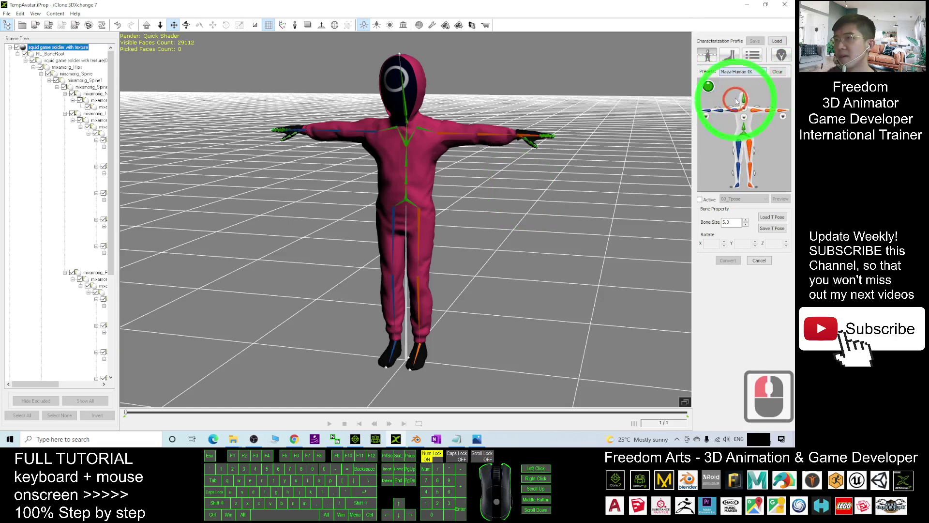
{"action": "left_click", "coordinate": [742, 72]}
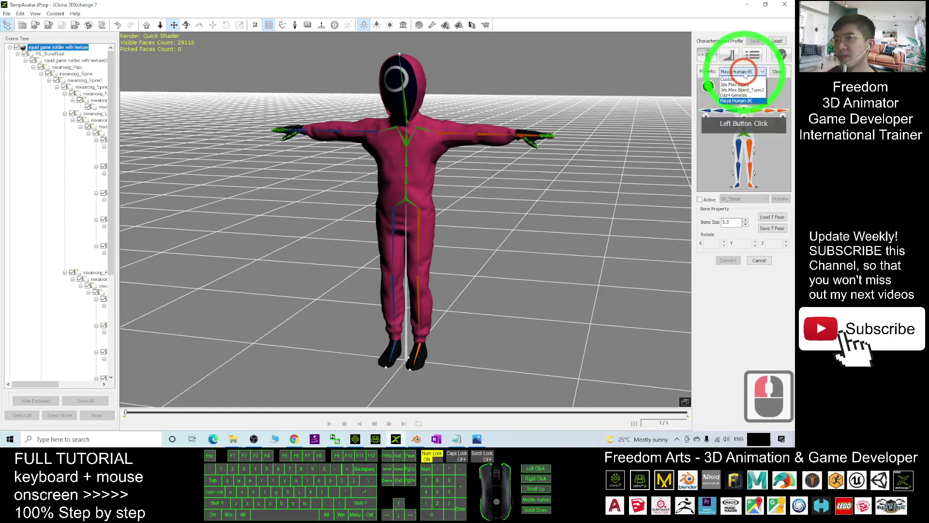
{"action": "left_click", "coordinate": [736, 100]}
{"action": "left_click", "coordinate": [700, 198]}
{"action": "left_click", "coordinate": [734, 264]}
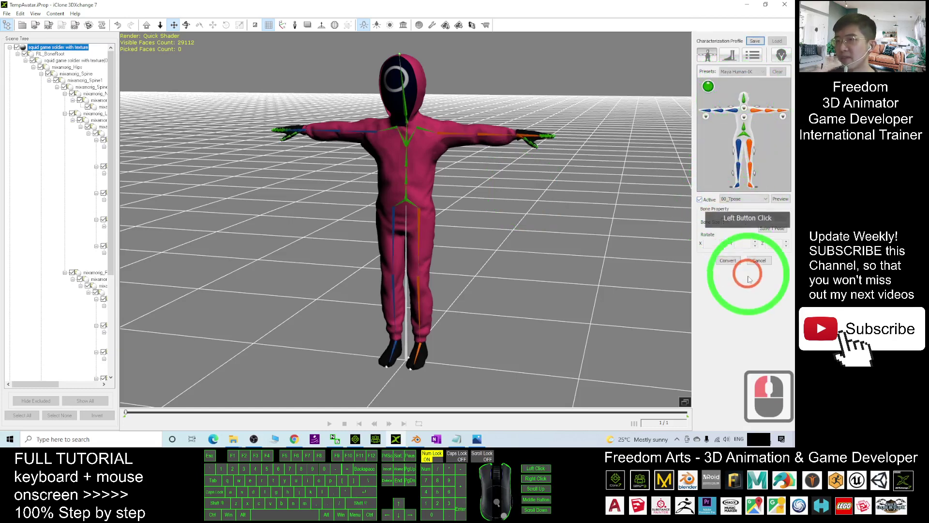
Run the non-standard character conversion on the soldier and inspect the converted model
{"action": "left_click", "coordinate": [730, 261]}
{"action": "scroll", "coordinate": [537, 241], "scroll_direction": "up", "scroll_amount": 3}
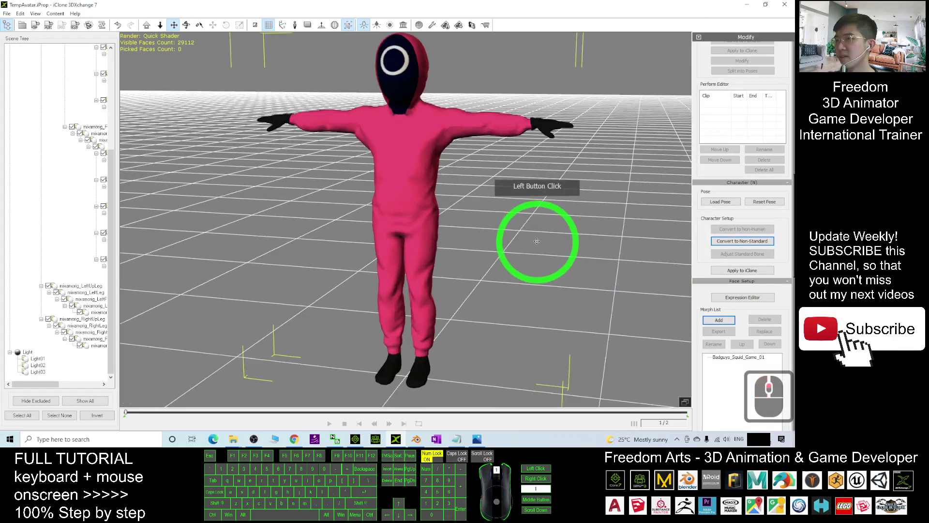
{"action": "scroll", "coordinate": [537, 240], "scroll_direction": "down", "scroll_amount": 3}
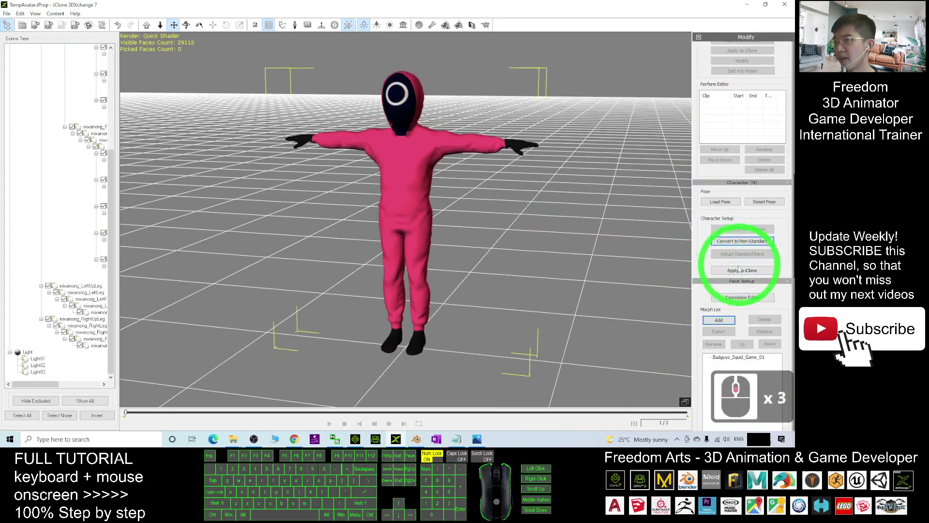
Switch to iClone 7 and delete the original soldier prop from the scene
{"action": "left_click", "coordinate": [355, 439]}
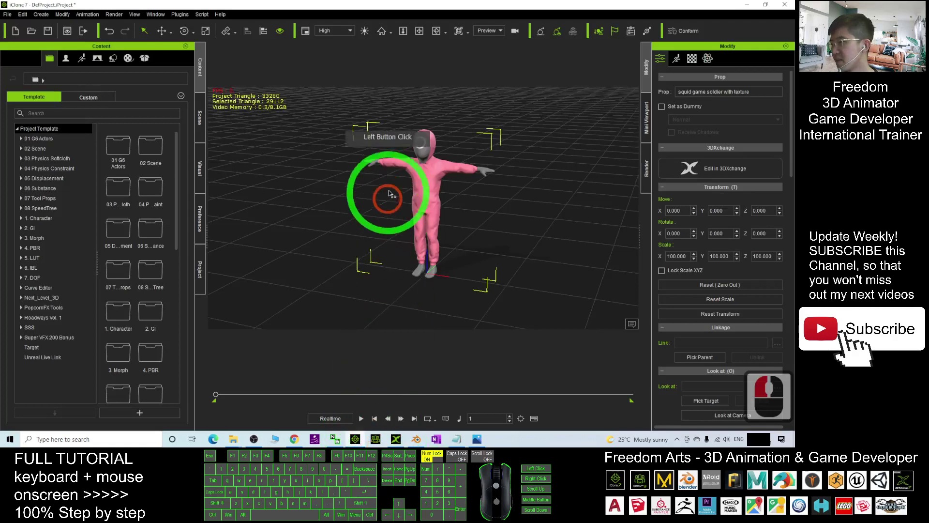
{"action": "left_click", "coordinate": [425, 171]}
{"action": "key", "text": "Delete"}
Send the converted soldier from 3DXchange to iClone and inspect the avatar in the iClone scene
{"action": "left_click", "coordinate": [374, 438]}
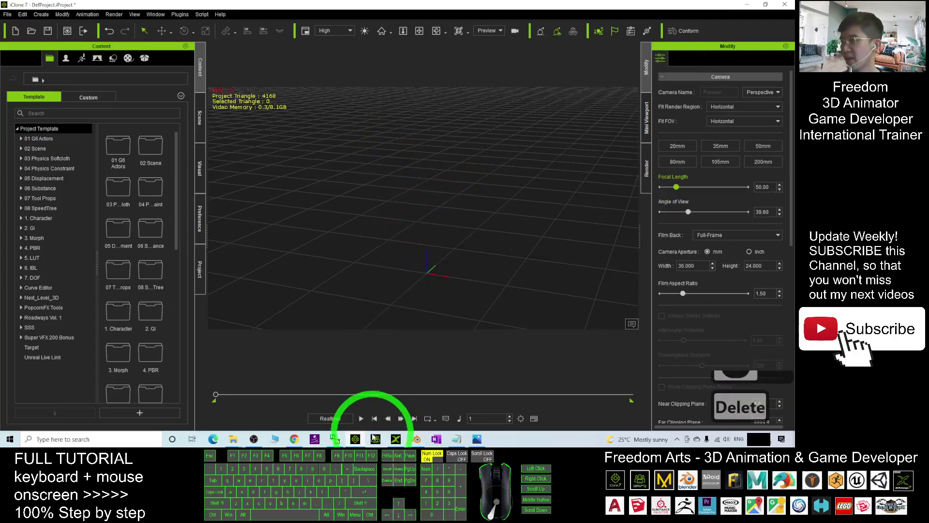
{"action": "left_click", "coordinate": [396, 439]}
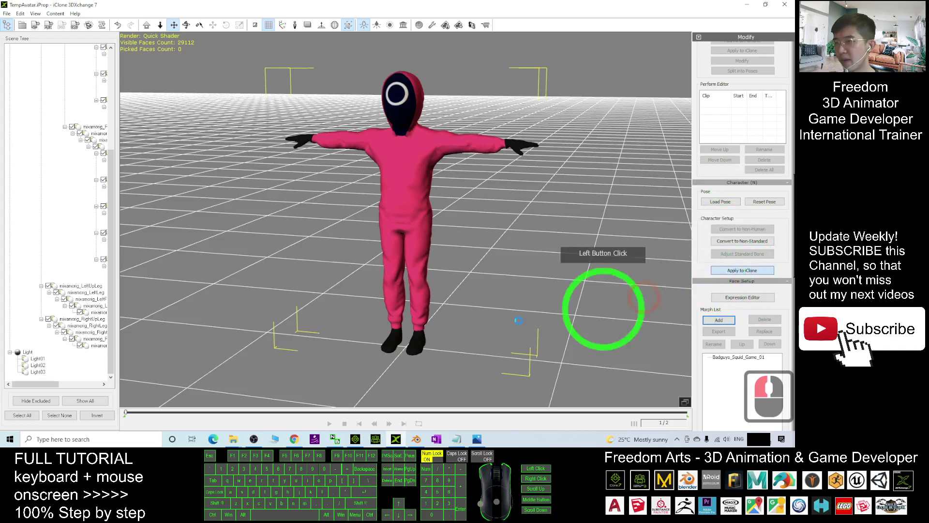
{"action": "left_click", "coordinate": [356, 438]}
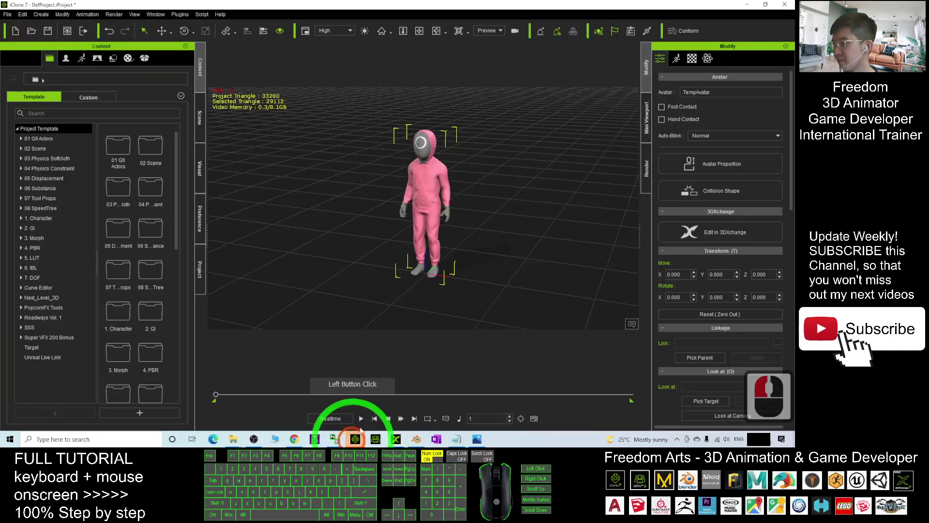
{"action": "left_click", "coordinate": [414, 191]}
{"action": "scroll", "coordinate": [394, 196], "scroll_direction": "up", "scroll_amount": 9}
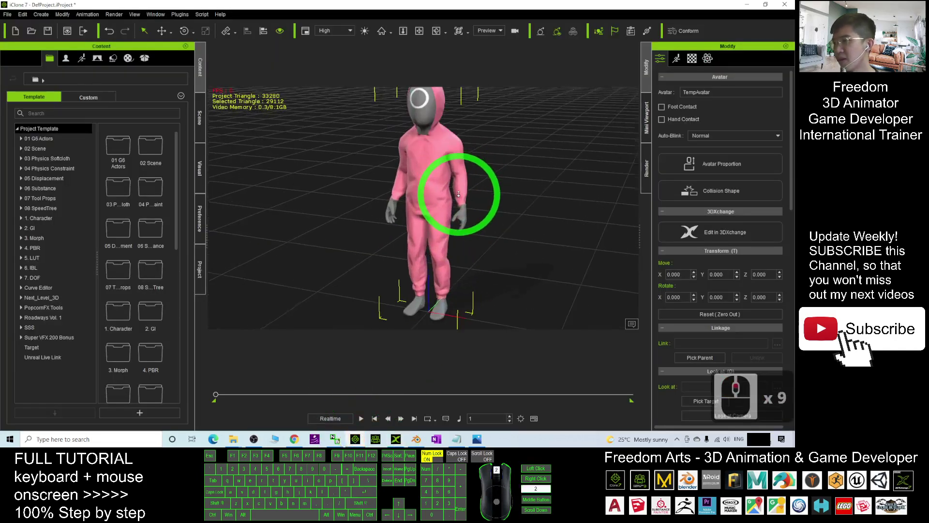
Set the texture strength in the soldier's material settings to 94 and check the effect up close
{"action": "left_click", "coordinate": [691, 63]}
{"action": "left_click_drag", "start_coordinate": [791, 116], "coordinate": [792, 244]}
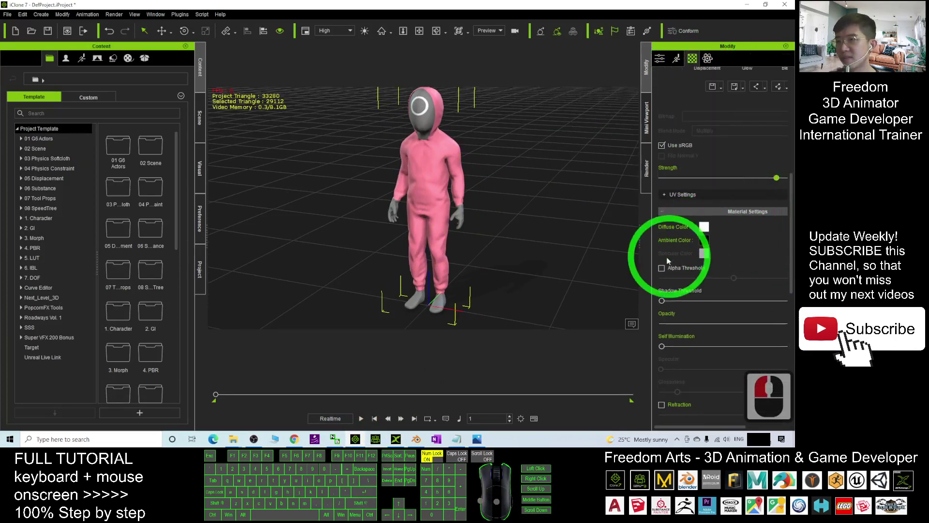
{"action": "left_click", "coordinate": [642, 237]}
{"action": "left_click_drag", "start_coordinate": [641, 237], "coordinate": [606, 233]}
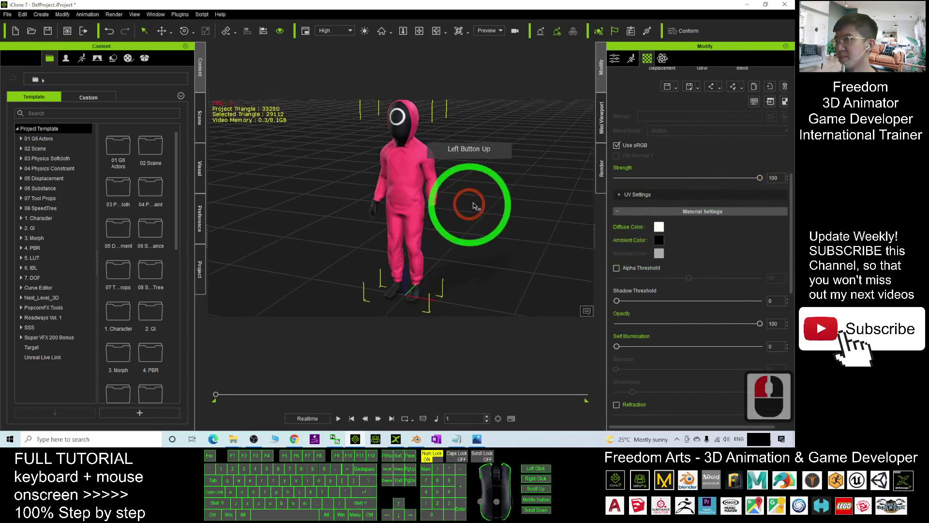
{"action": "left_click_drag", "start_coordinate": [733, 178], "coordinate": [739, 180]}
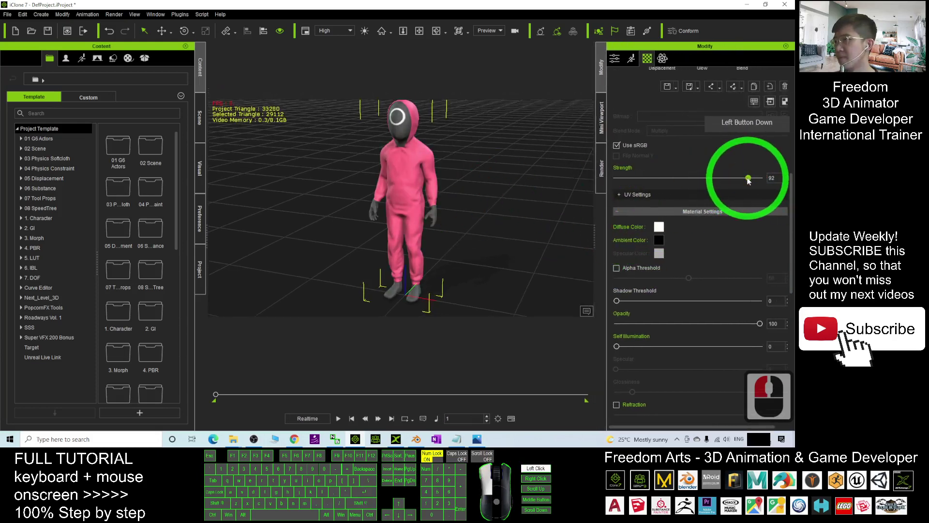
{"action": "scroll", "coordinate": [452, 187], "scroll_direction": "up", "scroll_amount": 6}
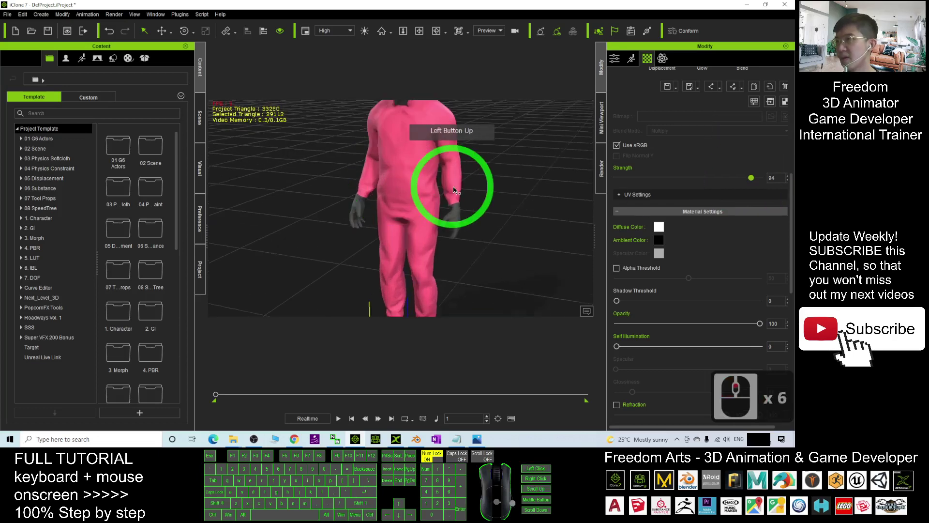
{"action": "scroll", "coordinate": [450, 186], "scroll_direction": "down", "scroll_amount": 6}
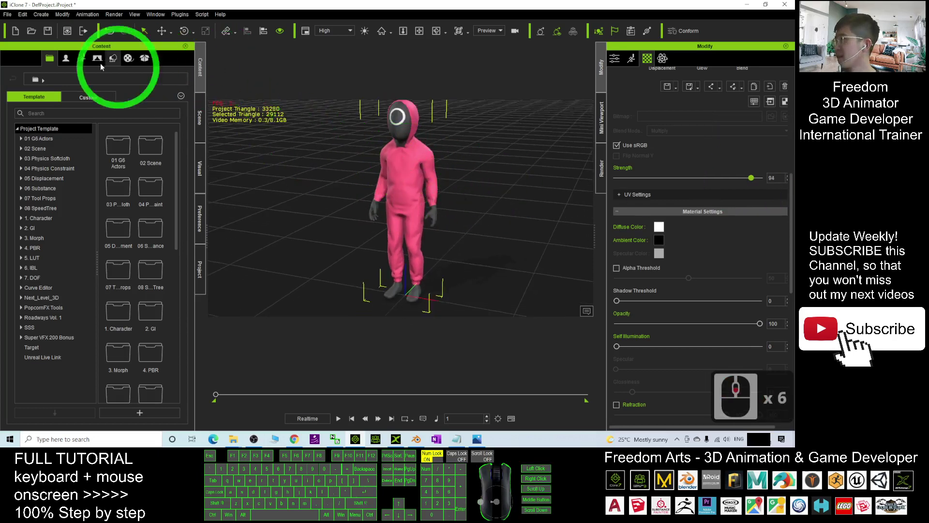
Save the soldier to the custom Avatar content library, keeping the default name
{"action": "left_click", "coordinate": [66, 58]}
{"action": "left_click", "coordinate": [74, 99]}
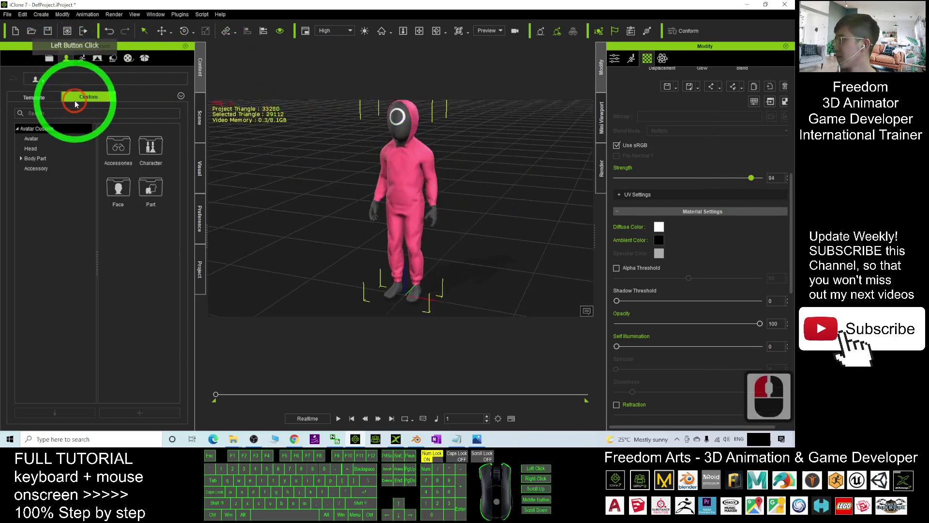
{"action": "left_click", "coordinate": [31, 139]}
{"action": "left_click", "coordinate": [459, 154]}
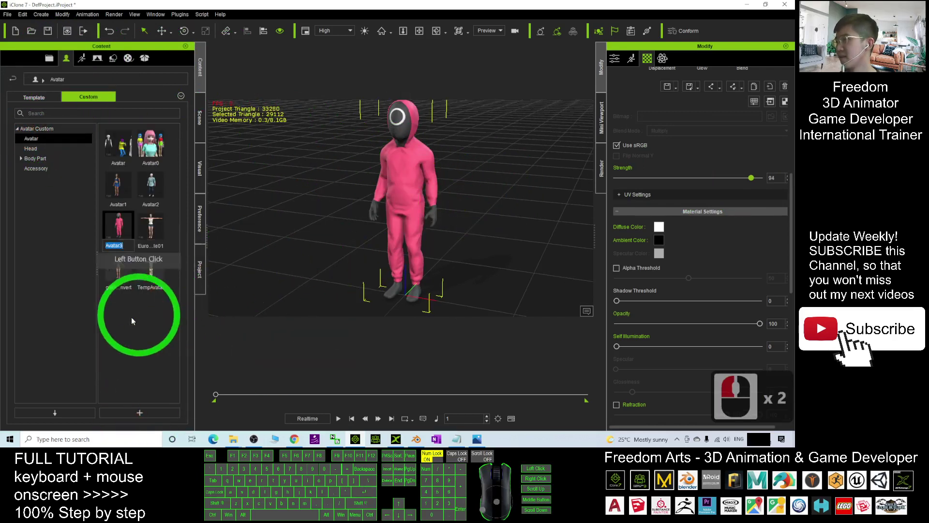
{"action": "left_click", "coordinate": [123, 333]}
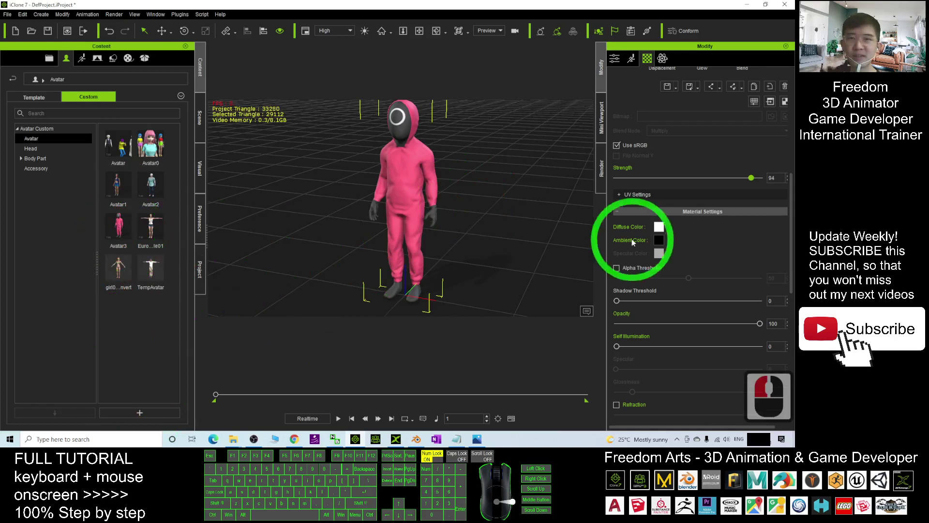
Place a second copy of the saved soldier beside the first and check the avatars in the scene list
{"action": "left_click_drag", "start_coordinate": [121, 232], "coordinate": [544, 224]}
{"action": "left_click_drag", "start_coordinate": [479, 182], "coordinate": [336, 183]}
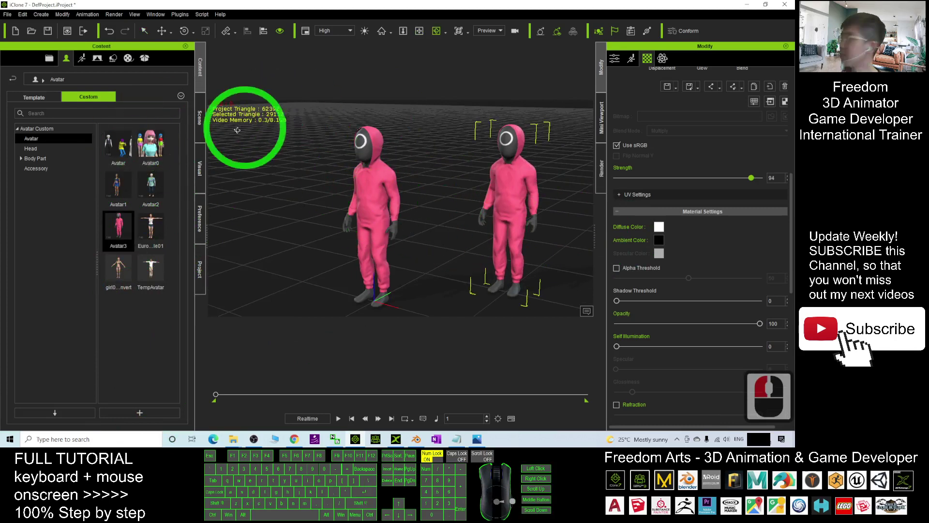
{"action": "left_click", "coordinate": [199, 120]}
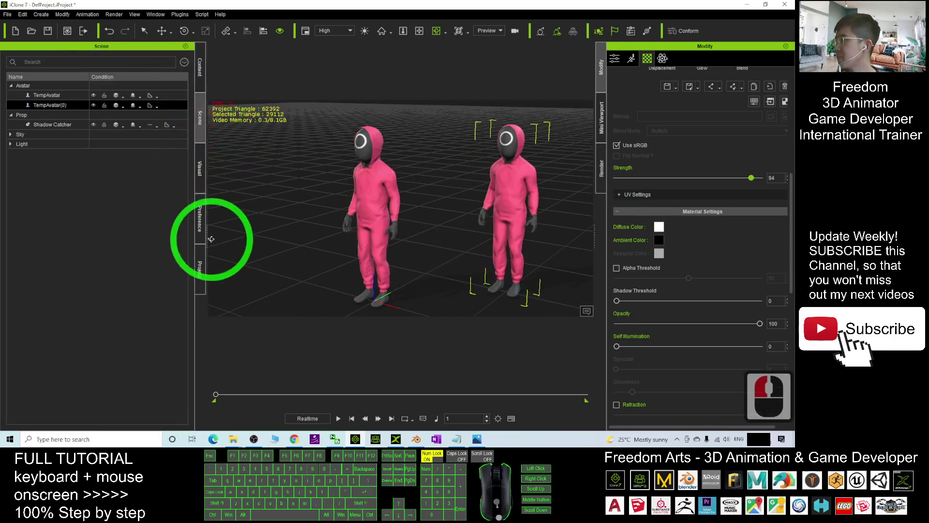
{"action": "left_click", "coordinate": [202, 77]}
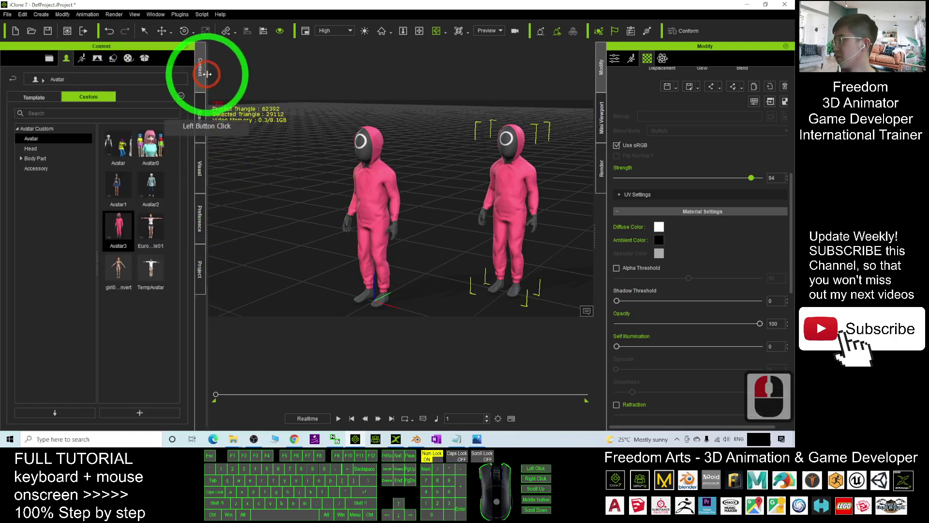
{"action": "left_click", "coordinate": [65, 140]}
{"action": "left_click", "coordinate": [31, 150]}
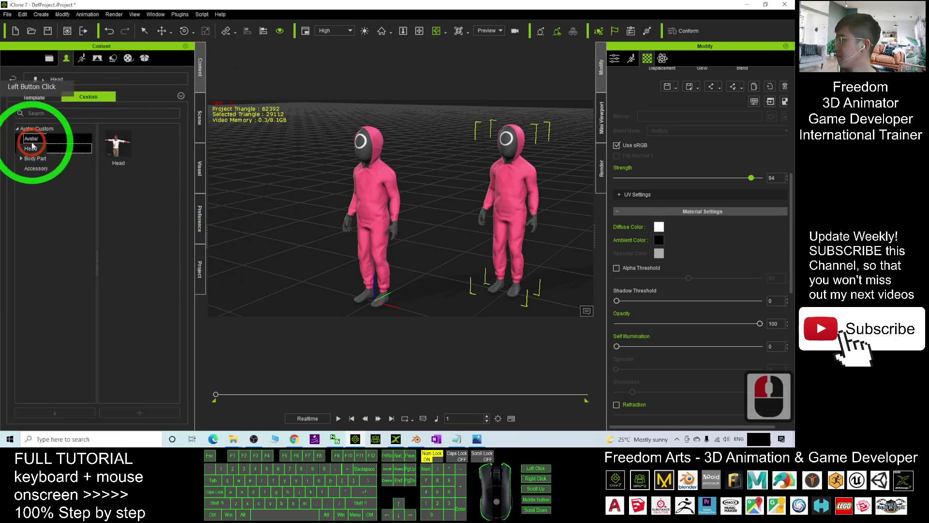
{"action": "double_click", "coordinate": [41, 139]}
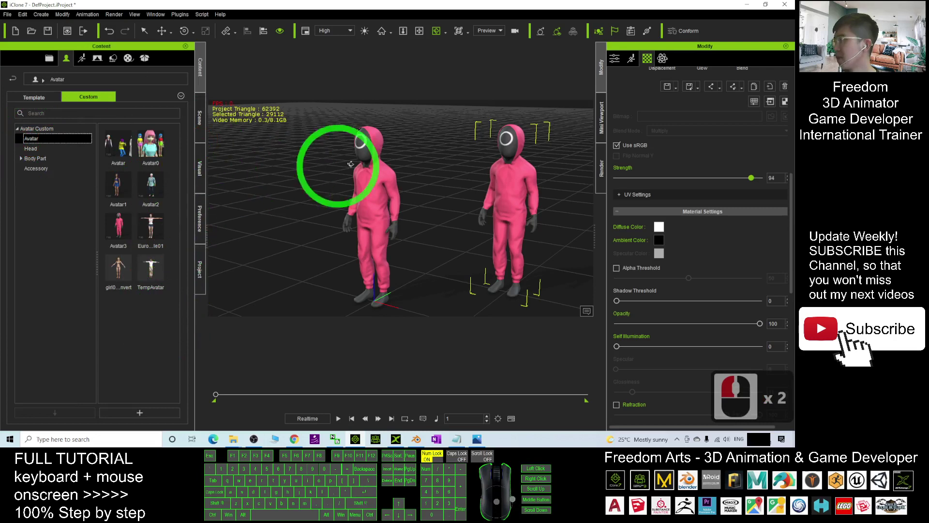
Apply a Hold_Gun End motion to the first soldier and a Hold_Gun Start motion to the second, from the 2.Male set of 01_iClone7 Motion
{"action": "left_click", "coordinate": [81, 59]}
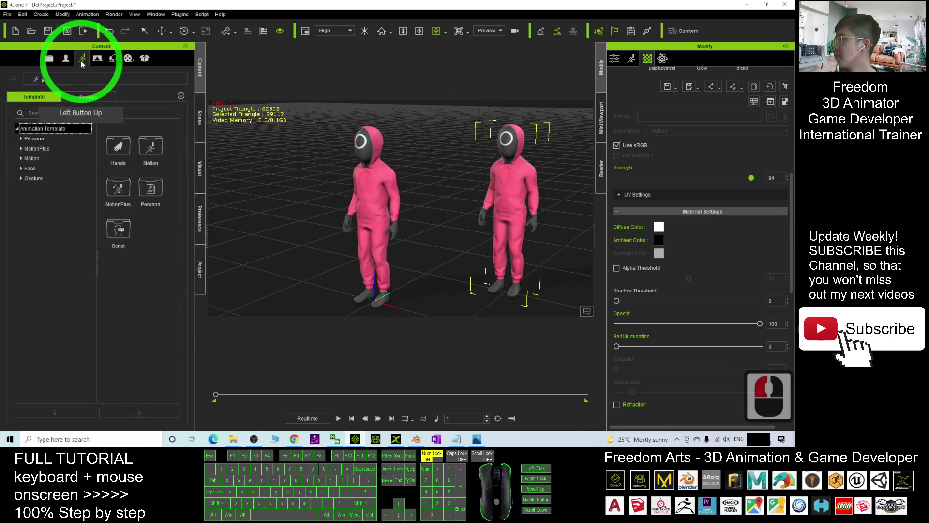
{"action": "left_click", "coordinate": [33, 158]}
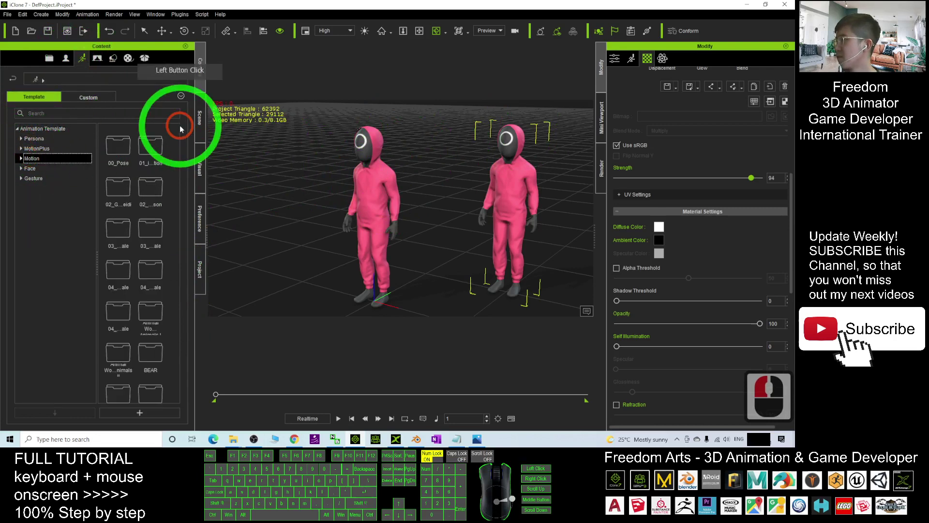
{"action": "left_click", "coordinate": [20, 159]}
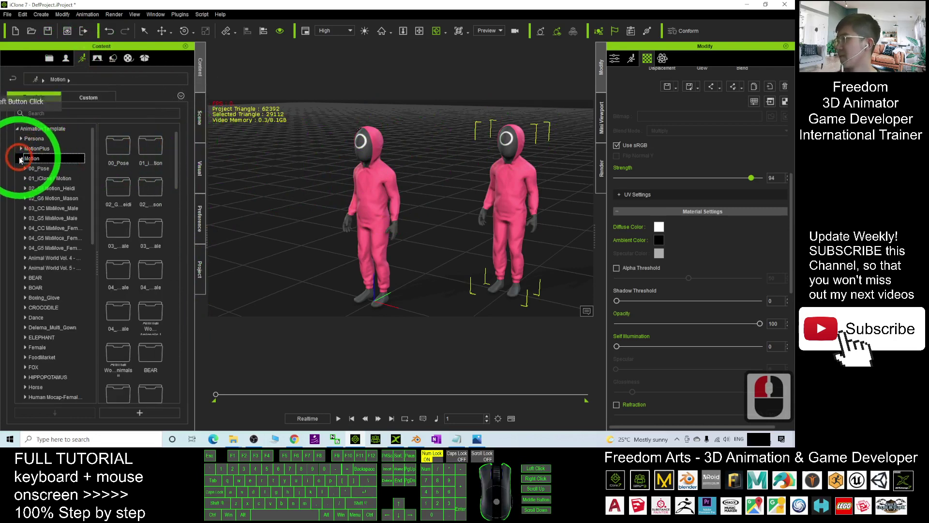
{"action": "left_click", "coordinate": [27, 179]}
{"action": "double_click", "coordinate": [25, 179]}
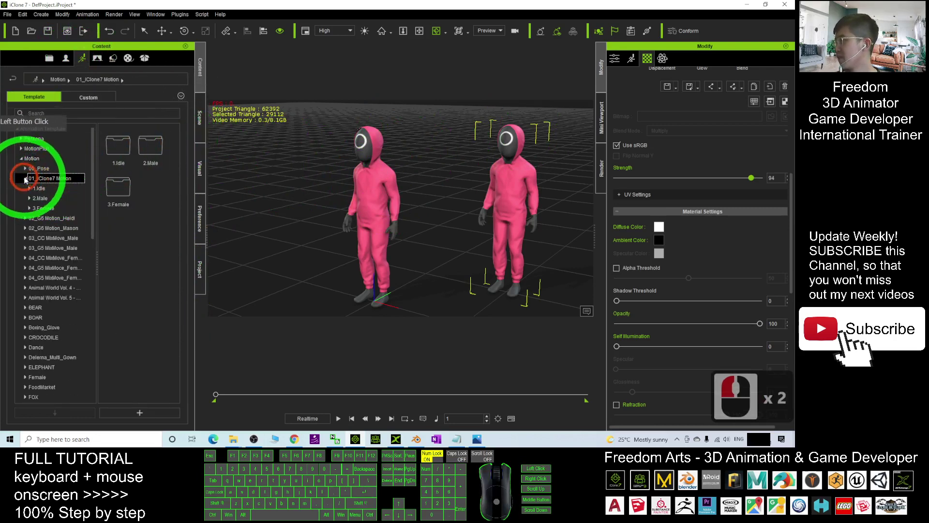
{"action": "left_click", "coordinate": [42, 198]}
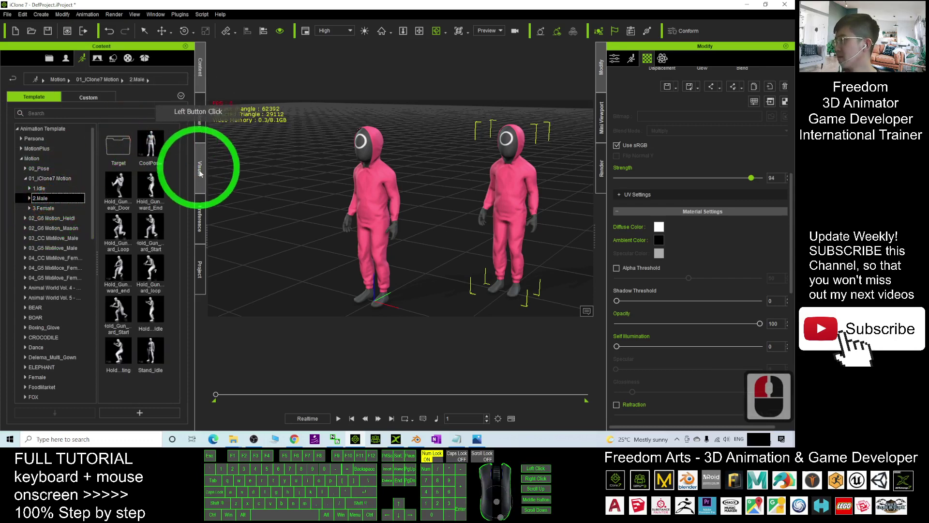
{"action": "left_click_drag", "start_coordinate": [166, 187], "coordinate": [361, 205]}
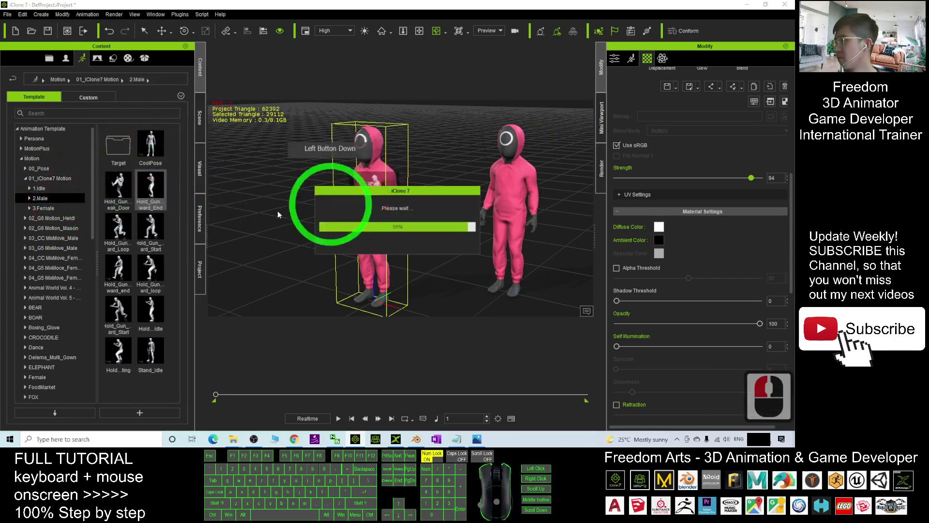
{"action": "left_click_drag", "start_coordinate": [151, 233], "coordinate": [522, 202]}
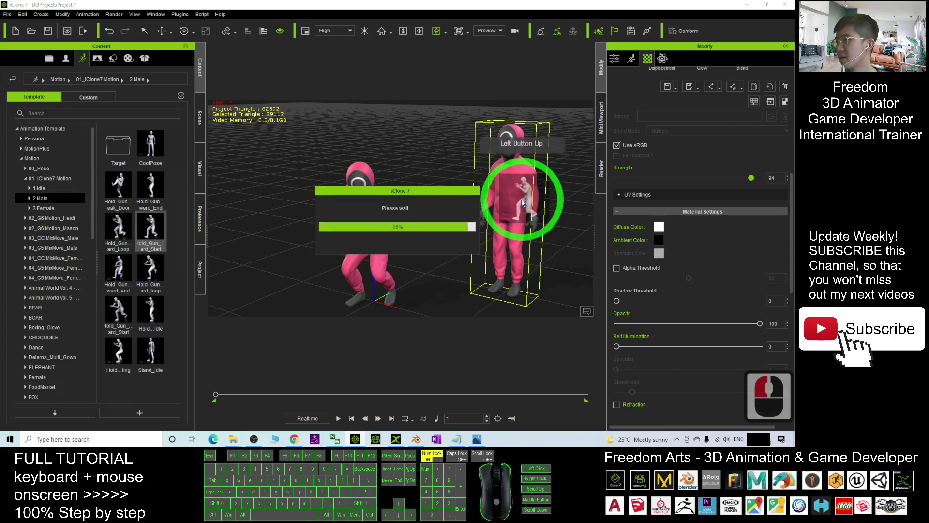
Play the animation and examine both soldiers' gun-holding motions from the front
{"action": "scroll", "coordinate": [488, 218], "scroll_direction": "down", "scroll_amount": 6}
{"action": "key", "text": "x"}
{"action": "left_click_drag", "start_coordinate": [445, 222], "coordinate": [429, 222]}
{"action": "left_click", "coordinate": [339, 418]}
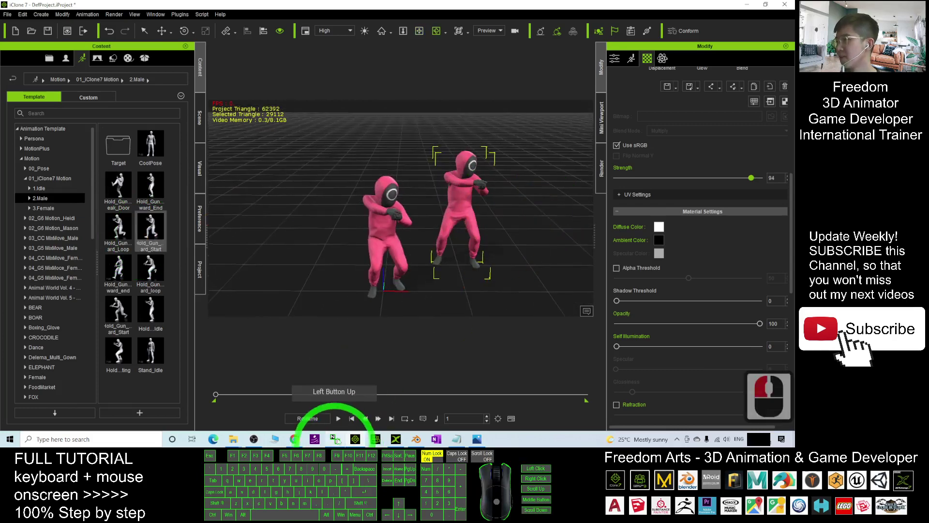
{"action": "left_click", "coordinate": [524, 205]}
{"action": "scroll", "coordinate": [525, 205], "scroll_direction": "down", "scroll_amount": 14}
{"action": "key", "text": "x"}
{"action": "left_click_drag", "start_coordinate": [516, 234], "coordinate": [442, 252]}
{"action": "key", "text": "c"}
{"action": "scroll", "coordinate": [392, 184], "scroll_direction": "up", "scroll_amount": 8}
{"action": "scroll", "coordinate": [392, 184], "scroll_direction": "up", "scroll_amount": 7}
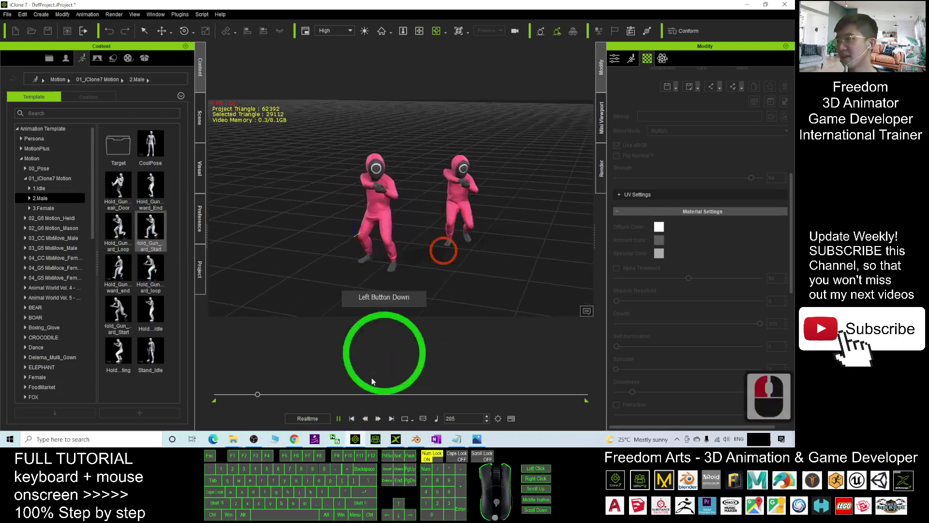
Restart the playback from the first frame and watch both soldiers from another angle
{"action": "left_click", "coordinate": [352, 419]}
{"action": "left_click", "coordinate": [426, 276]}
{"action": "scroll", "coordinate": [425, 276], "scroll_direction": "down", "scroll_amount": 8}
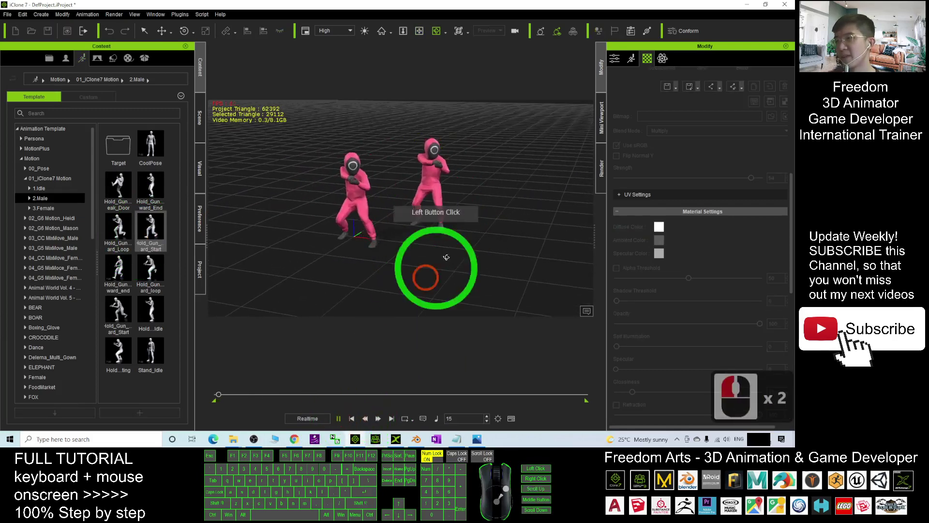
{"action": "left_click_drag", "start_coordinate": [433, 202], "coordinate": [488, 209]}
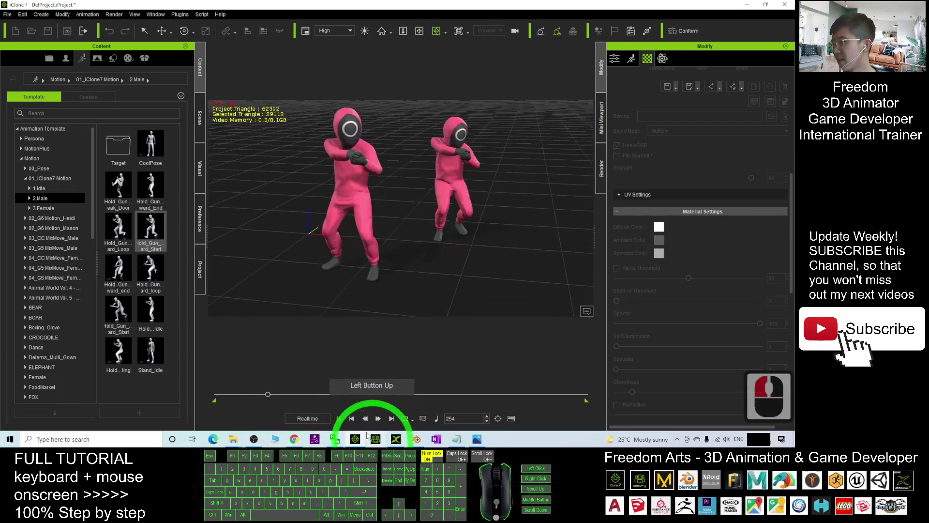
Switch to Chrome, maximize the window and browse the models in the Sketchfab squid collection
{"action": "left_click", "coordinate": [295, 439]}
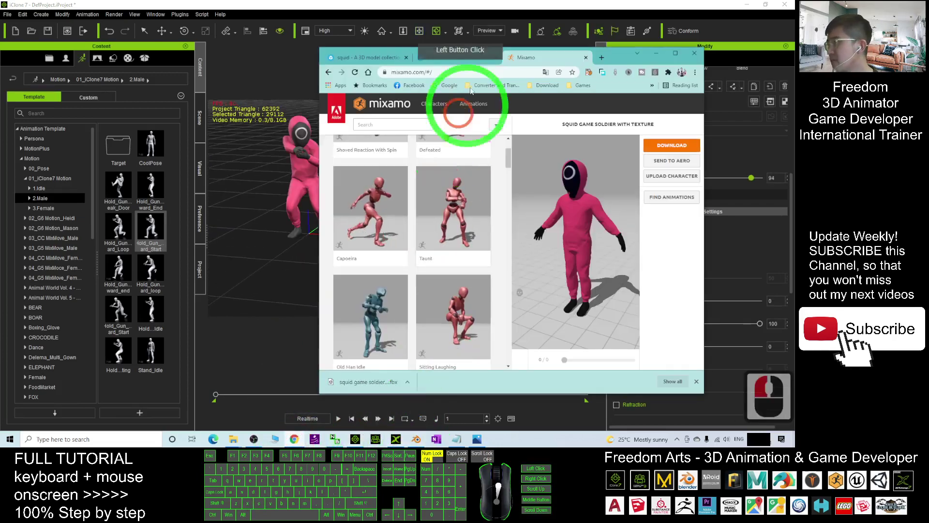
{"action": "left_click", "coordinate": [662, 52]}
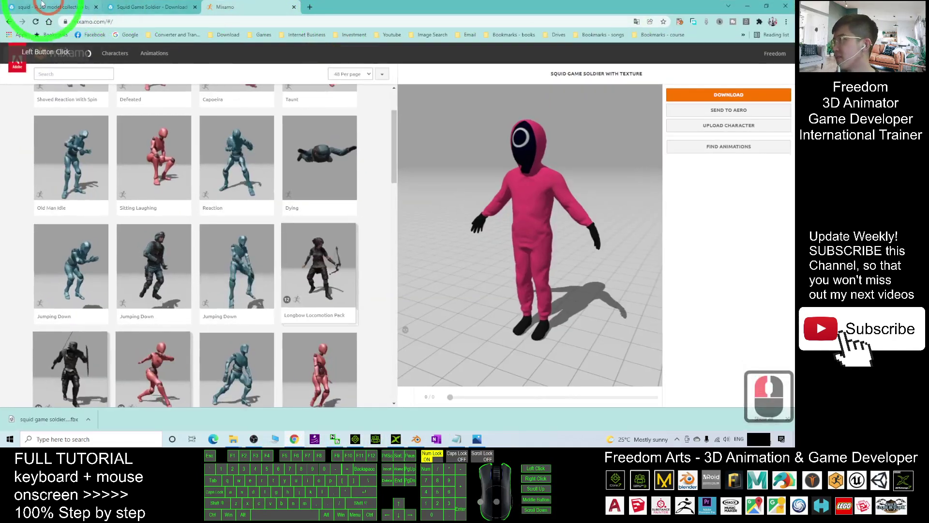
{"action": "left_click", "coordinate": [56, 7]}
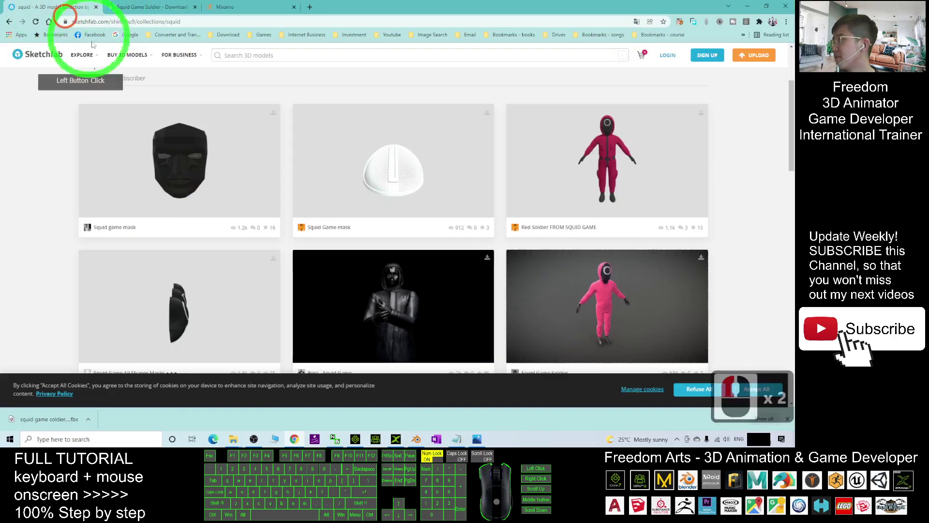
{"action": "scroll", "coordinate": [571, 145], "scroll_direction": "down", "scroll_amount": 5}
{"action": "scroll", "coordinate": [581, 188], "scroll_direction": "down", "scroll_amount": 1}
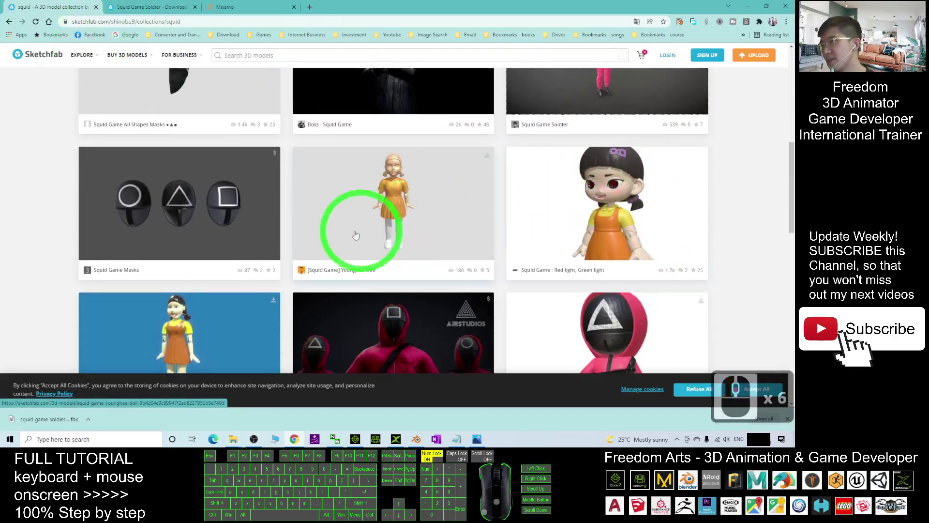
Look through the remaining soldier, guard and stairs map models in the squid collection and return to the start of the list
{"action": "scroll", "coordinate": [241, 194], "scroll_direction": "down", "scroll_amount": 4}
{"action": "scroll", "coordinate": [605, 125], "scroll_direction": "down", "scroll_amount": 4}
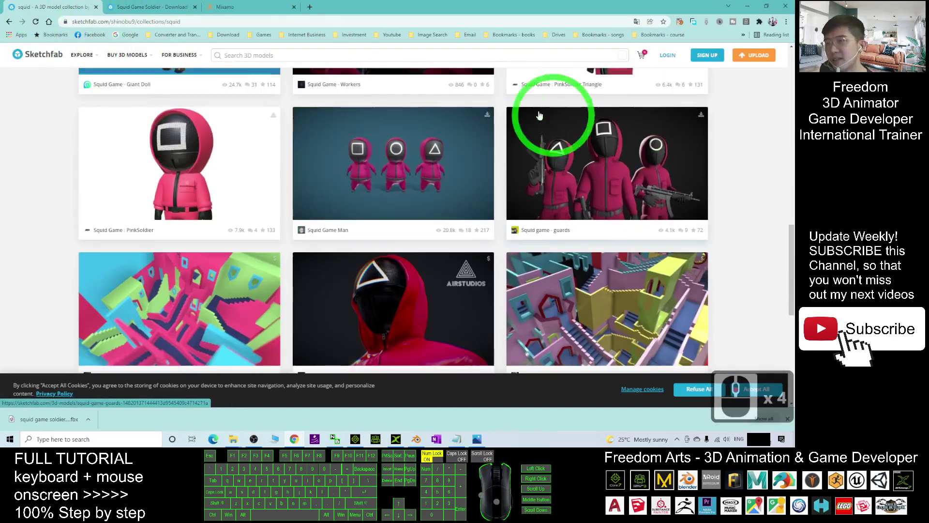
{"action": "scroll", "coordinate": [477, 155], "scroll_direction": "down", "scroll_amount": 6}
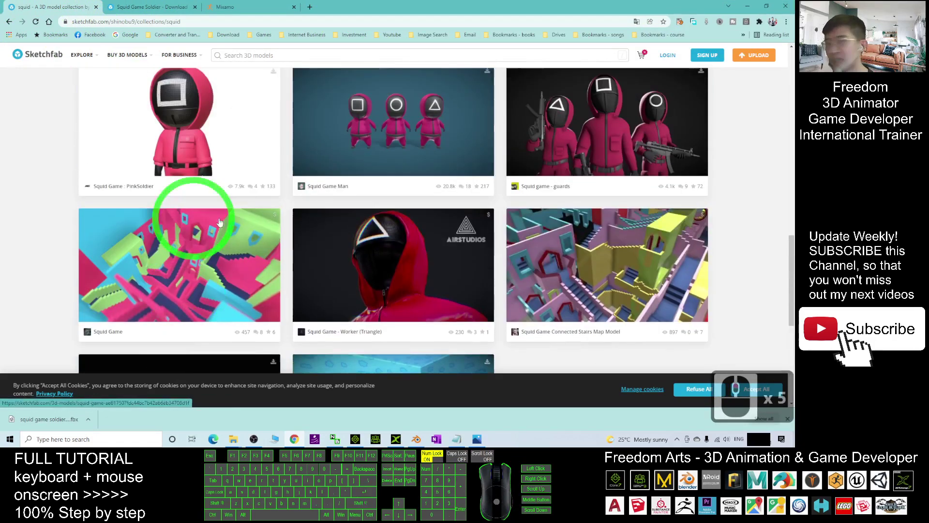
{"action": "scroll", "coordinate": [193, 208], "scroll_direction": "up", "scroll_amount": 5}
{"action": "scroll", "coordinate": [423, 253], "scroll_direction": "up", "scroll_amount": 10}
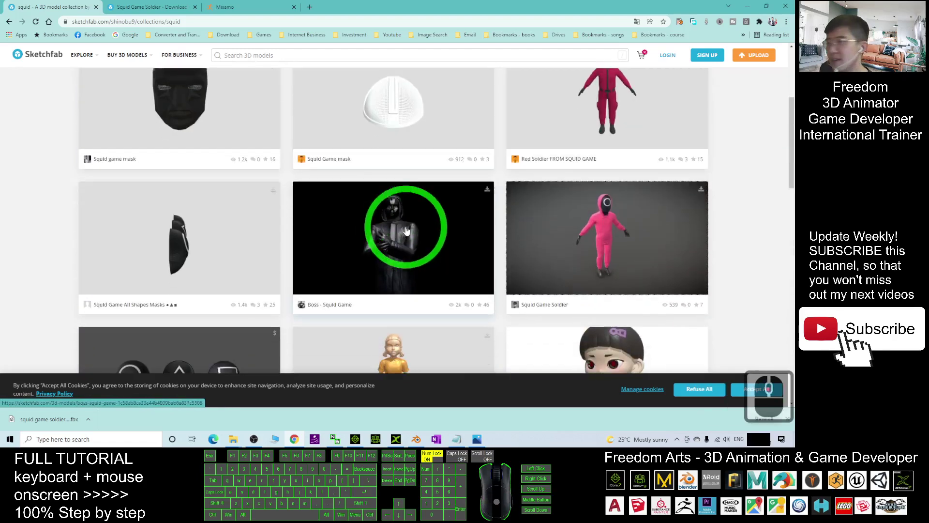
{"action": "scroll", "coordinate": [715, 220], "scroll_direction": "up", "scroll_amount": 4}
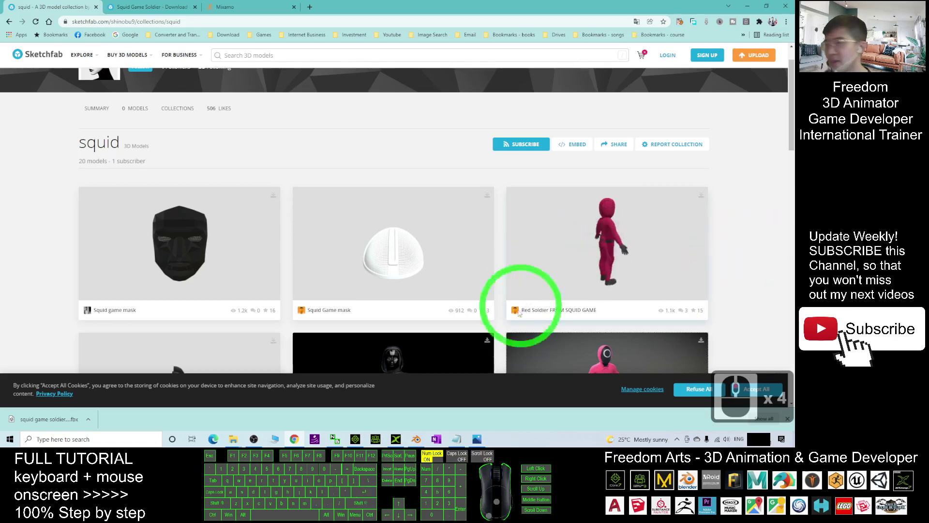
View cover.jpg in Photos, switch back to iClone 7 and replay both soldiers' gun-holding animation, returning it to the first frame
{"action": "left_click", "coordinate": [479, 439]}
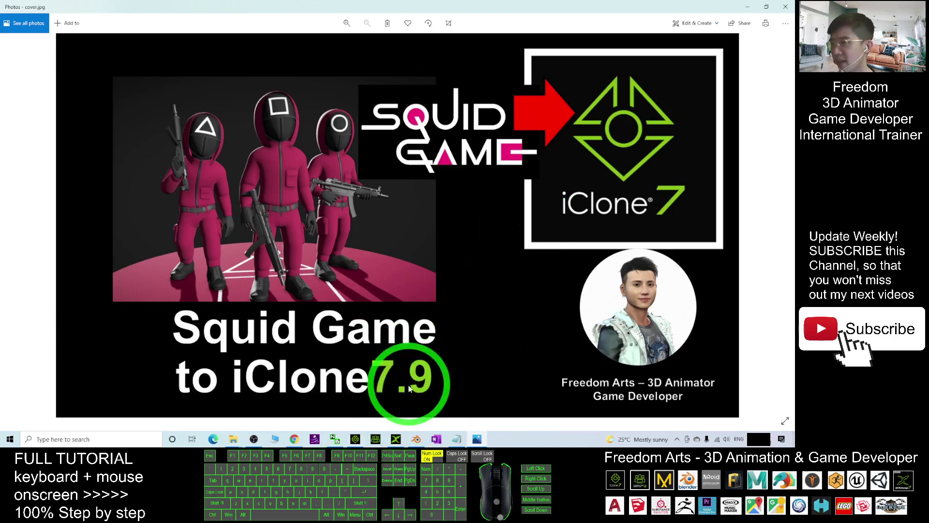
{"action": "left_click", "coordinate": [357, 439]}
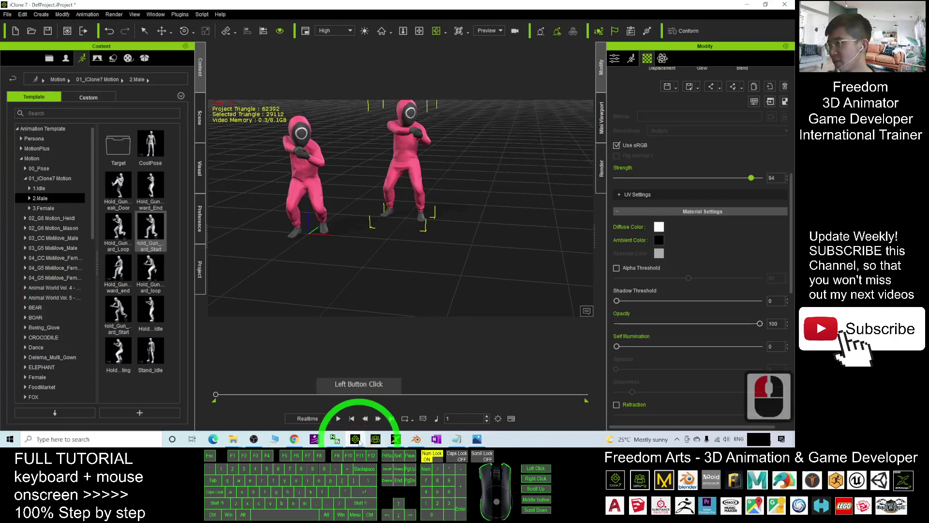
{"action": "left_click", "coordinate": [338, 418]}
{"action": "left_click", "coordinate": [362, 325]}
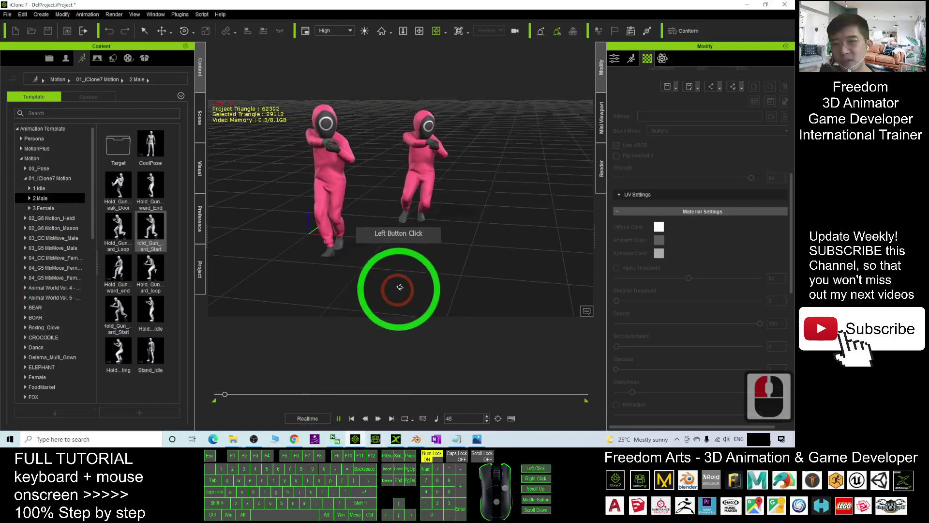
{"action": "left_click", "coordinate": [352, 418]}
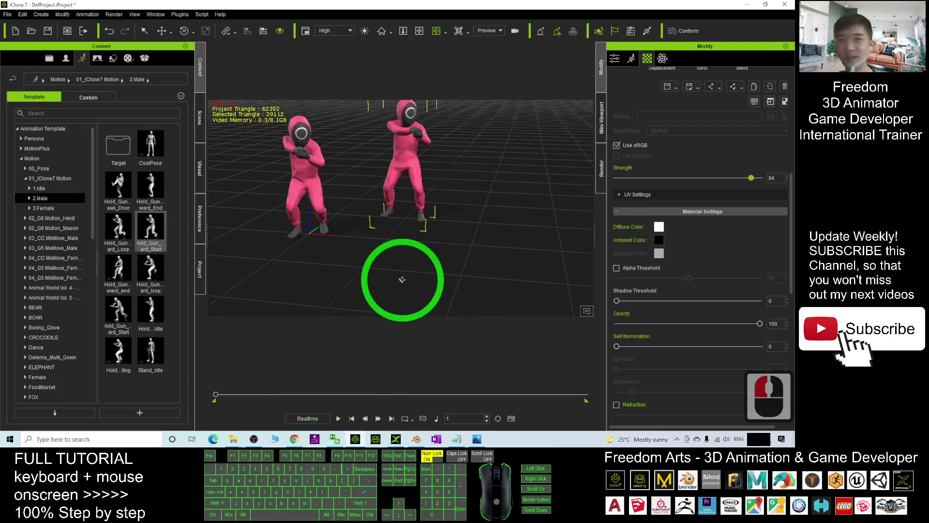